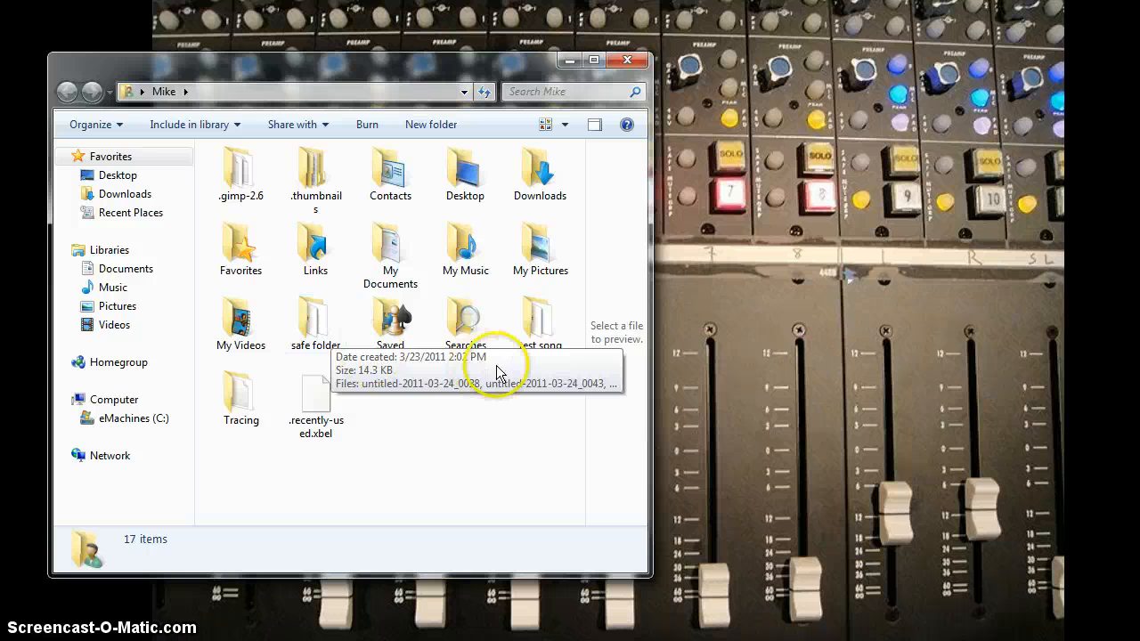
- Look through the test song folder and its audio files subfolder, and return to the user's home folder
double_click(552, 331)
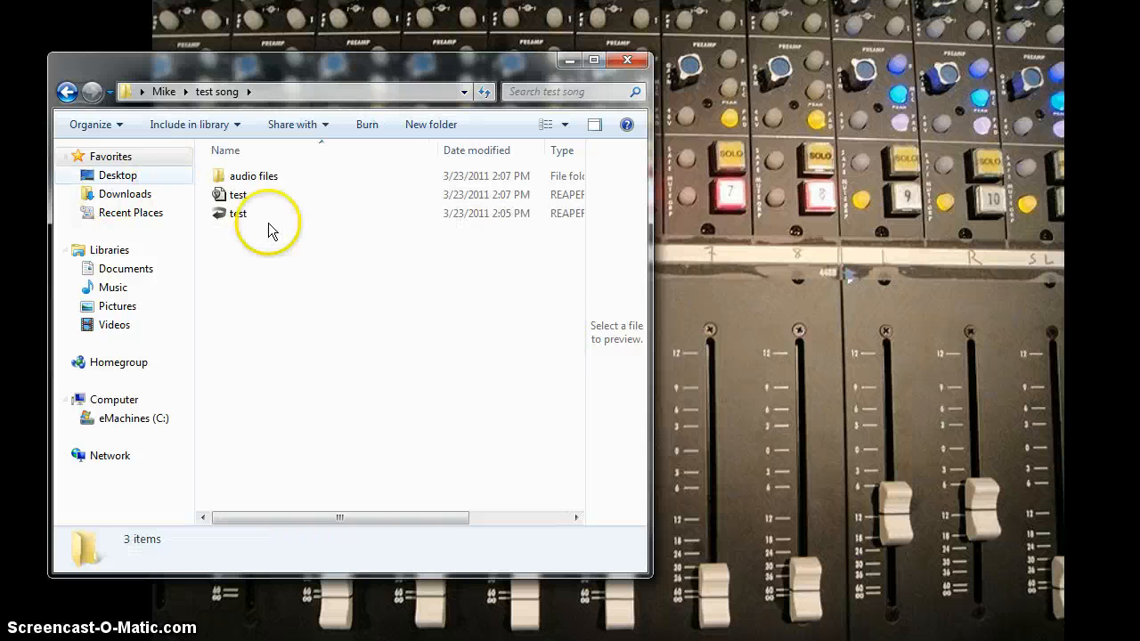
double_click(248, 178)
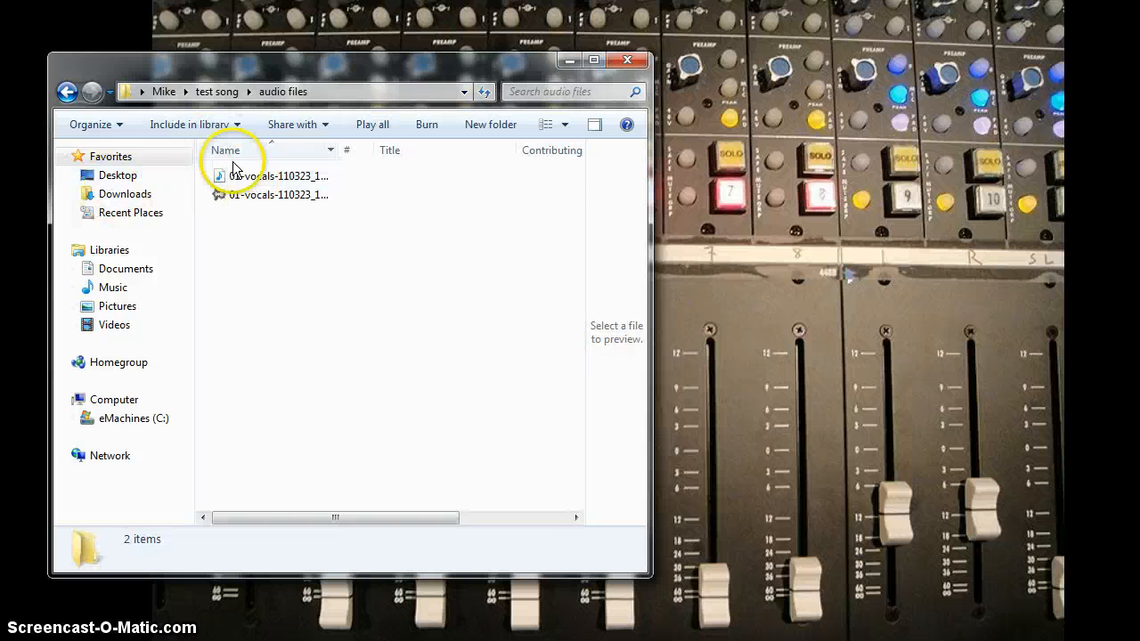
click(68, 92)
click(69, 92)
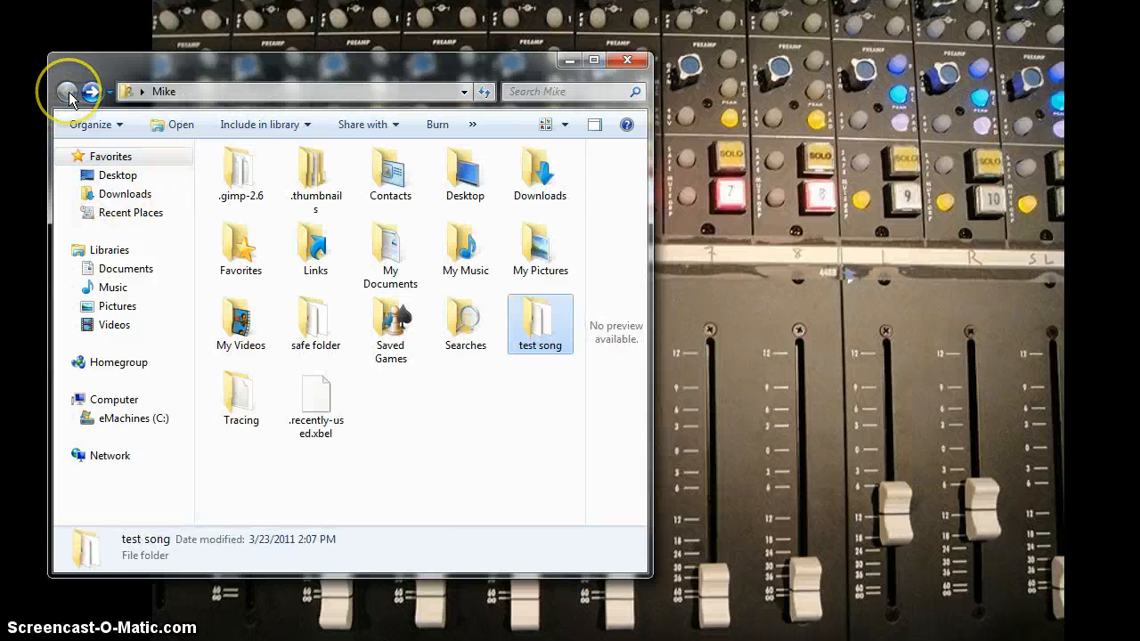
- Create a new folder named drums in the user's home folder
click(452, 411)
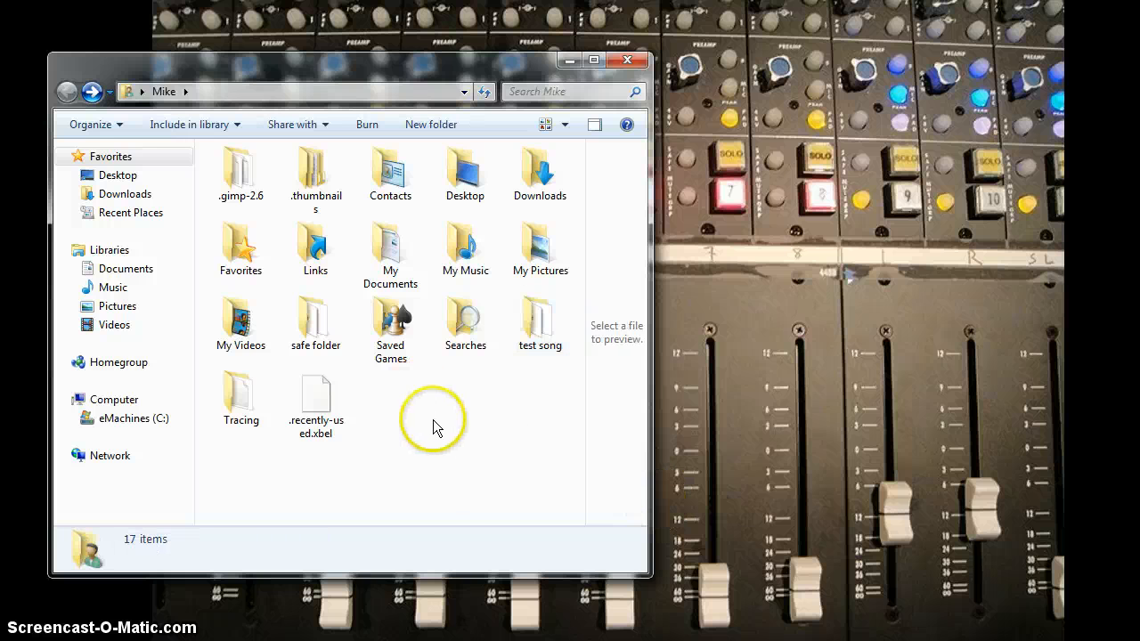
right_click(439, 419)
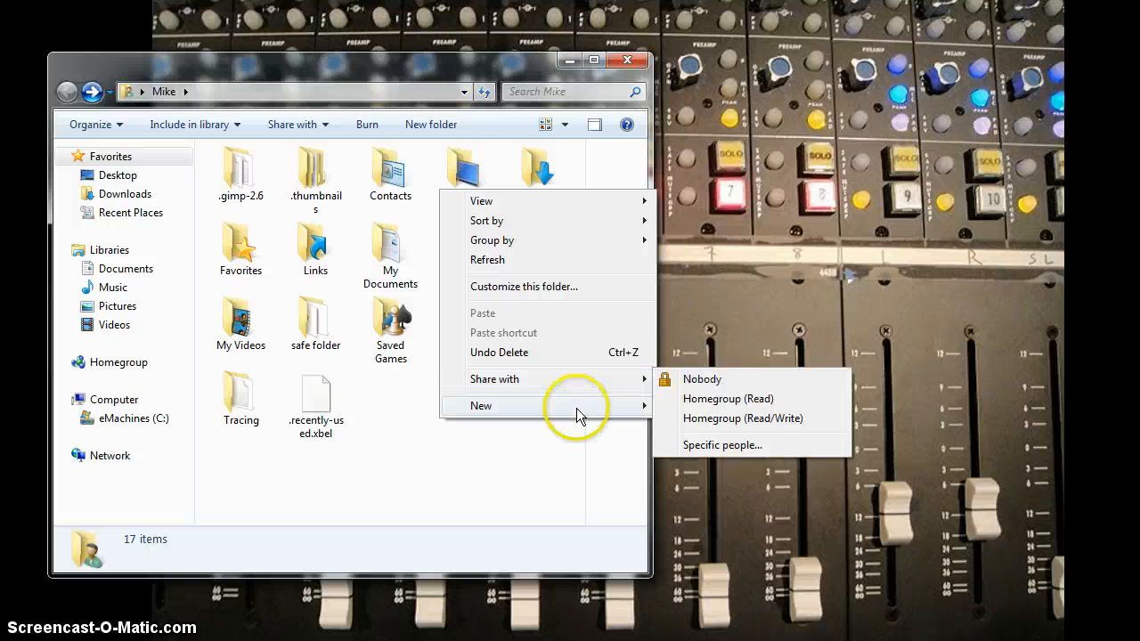
mouse_move(603, 411)
click(695, 406)
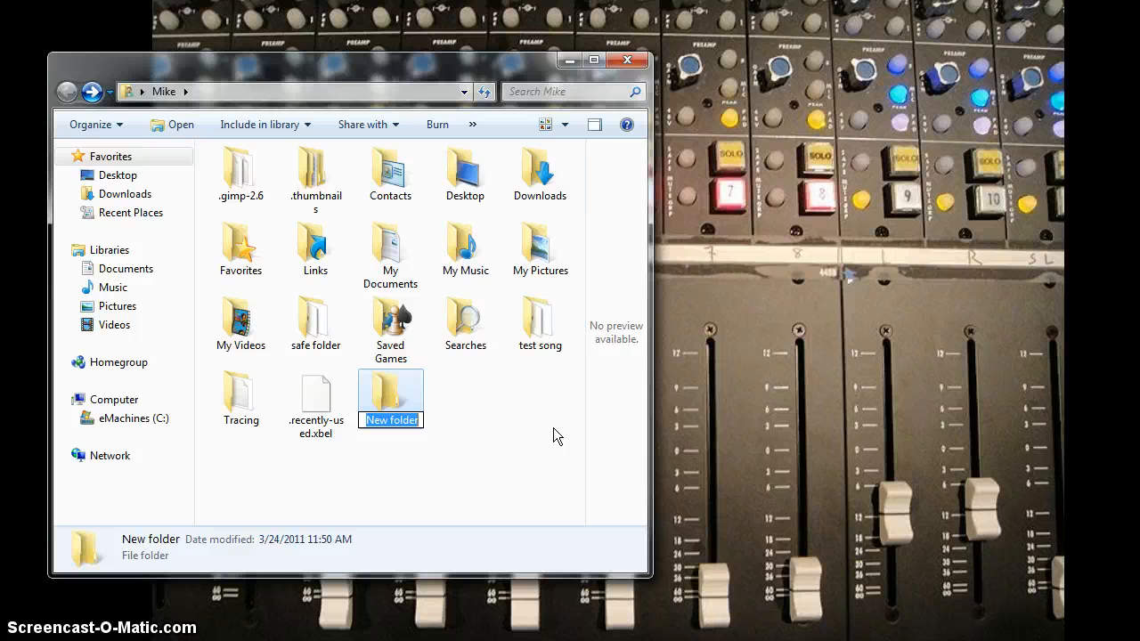
text(drum)
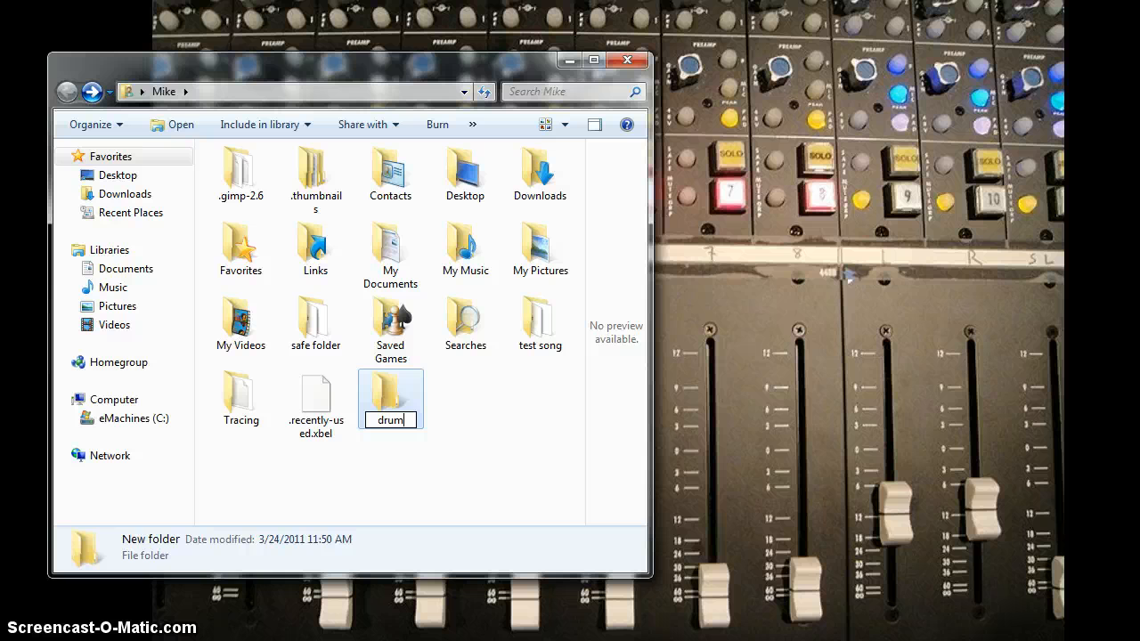
text(s)
click(553, 429)
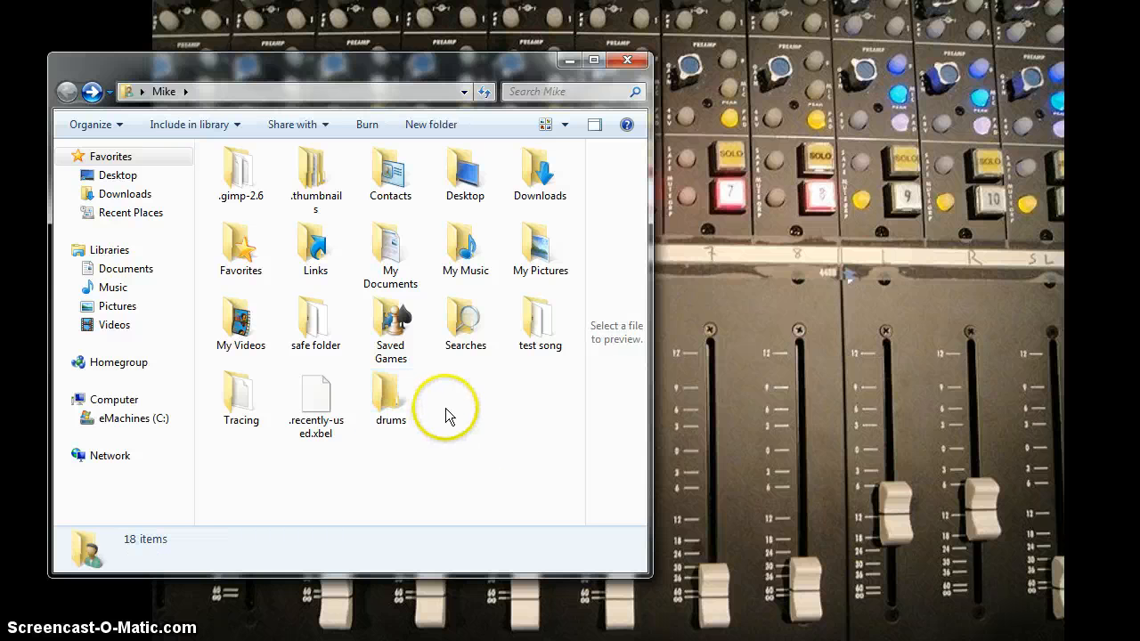
- Create a subfolder named audio inside the drums folder
double_click(382, 408)
right_click(345, 294)
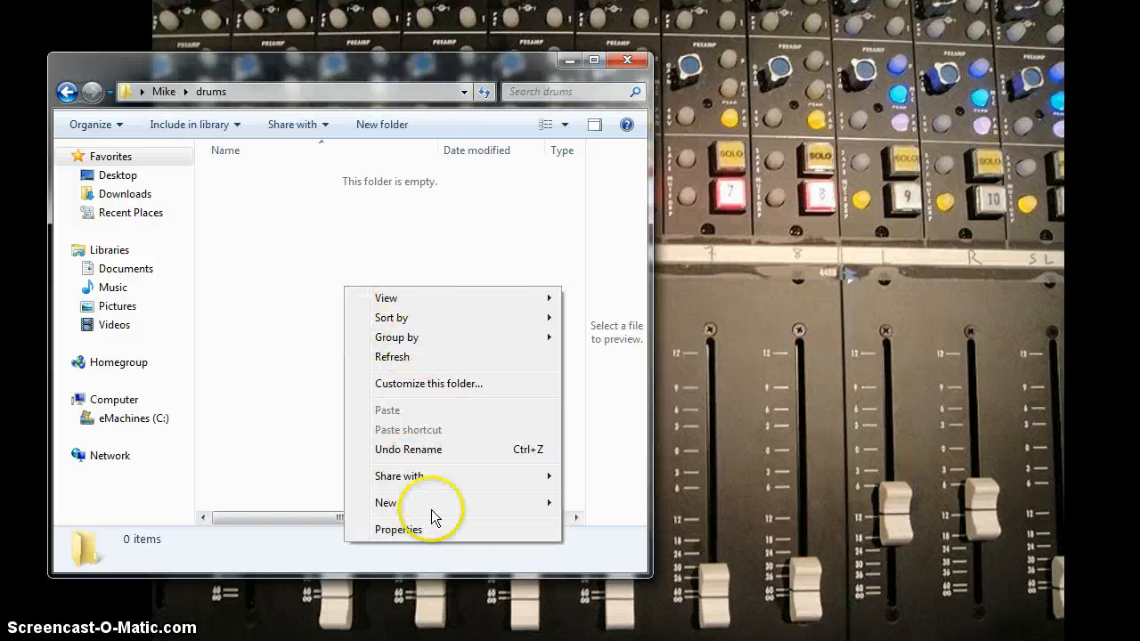
mouse_move(504, 504)
click(658, 282)
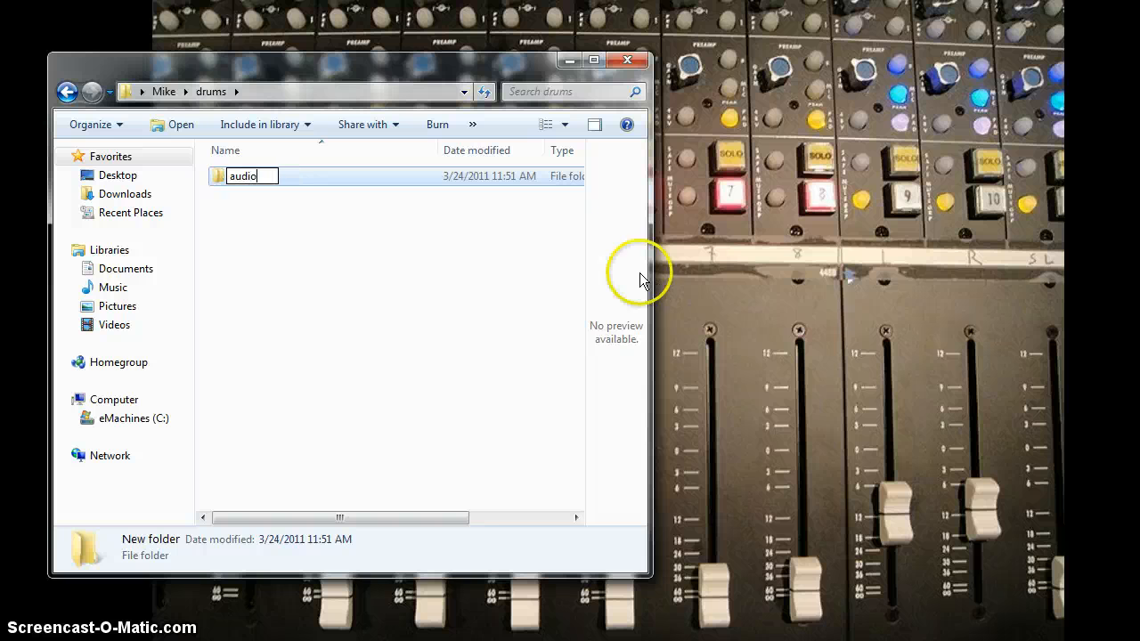
click(354, 309)
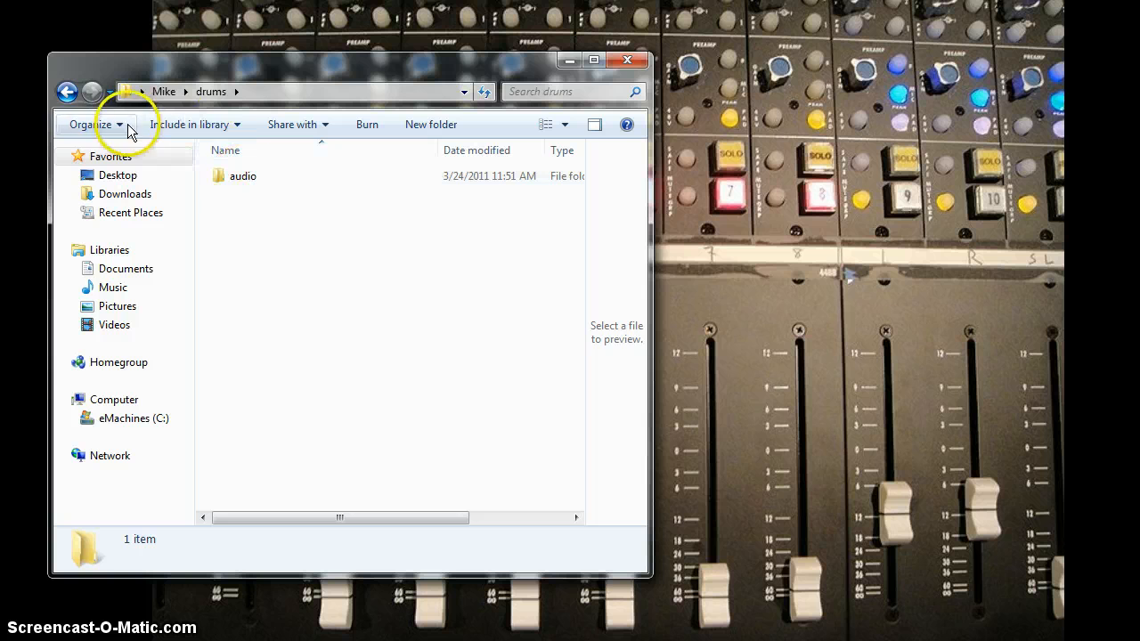
- Check how the audio subfolder is named in the test song folder and return to the home folder
click(67, 93)
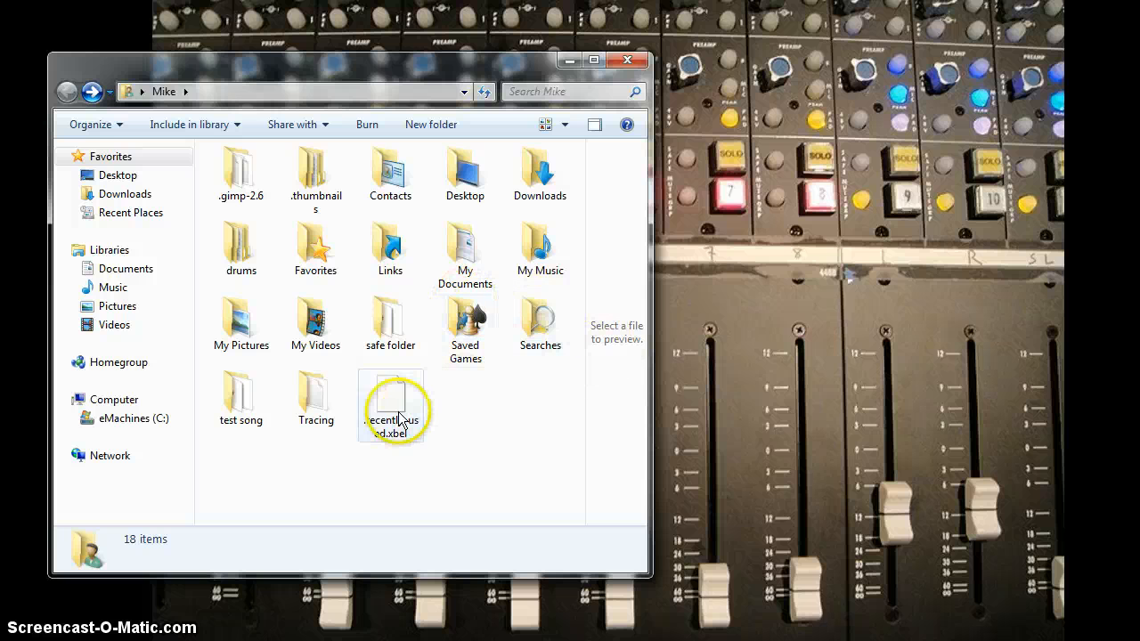
double_click(238, 408)
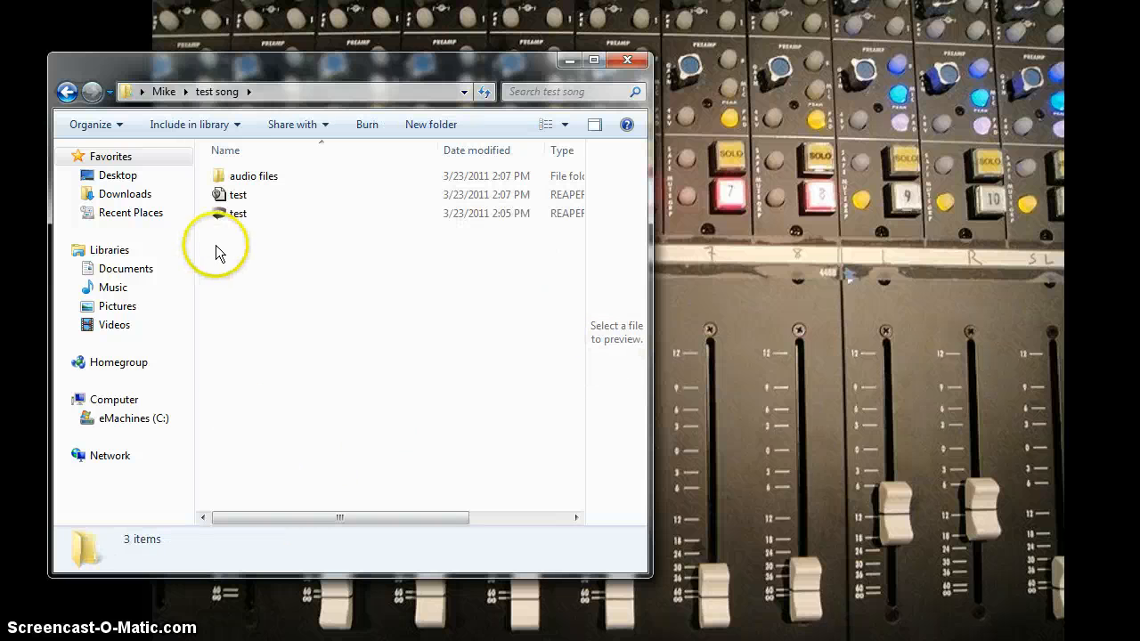
click(67, 92)
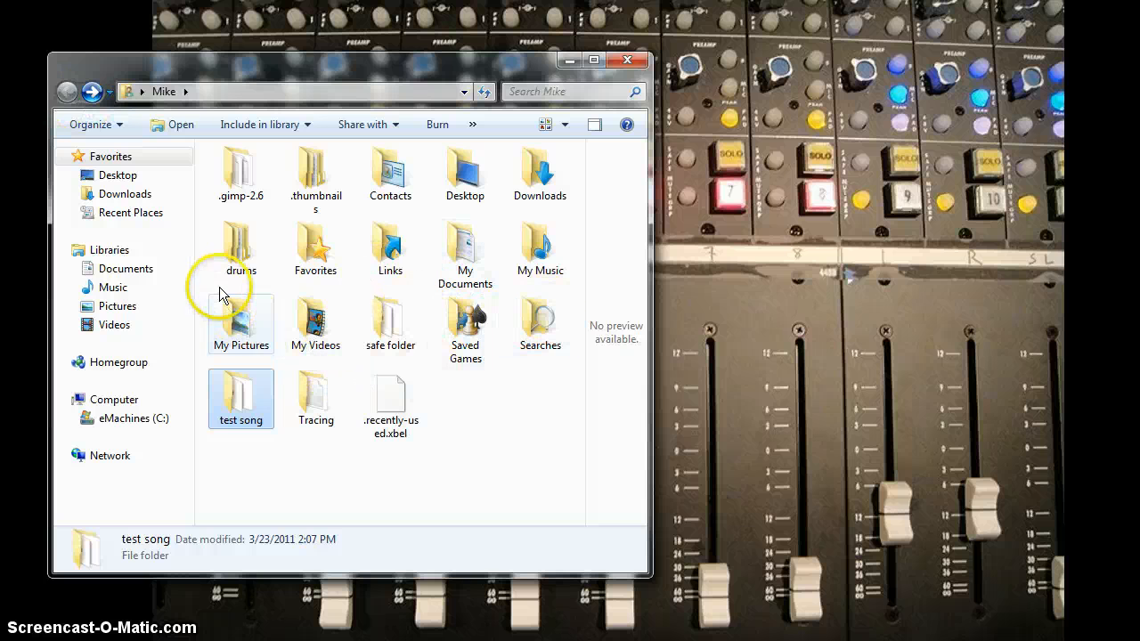
- Rename the audio subfolder in the drums folder as audio files
double_click(239, 250)
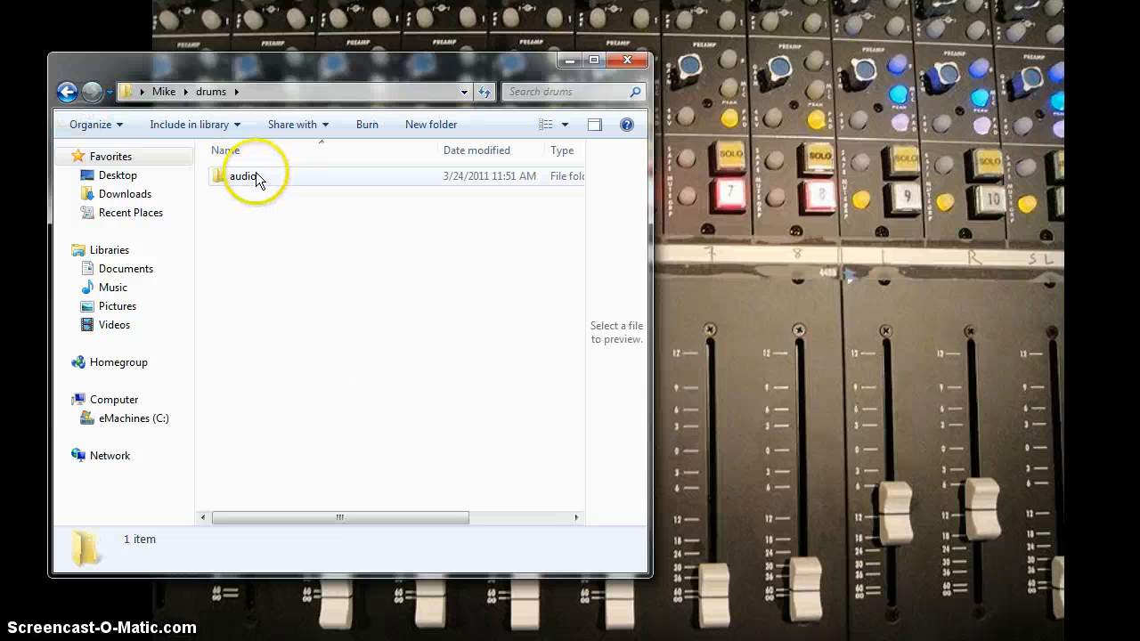
right_click(257, 177)
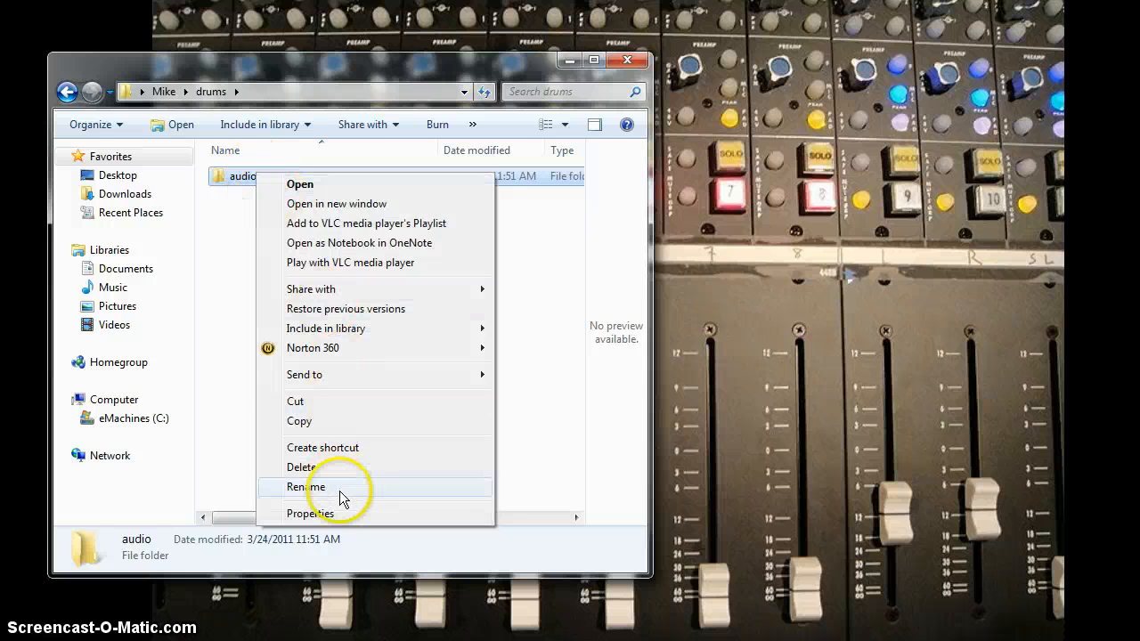
click(306, 488)
click(272, 178)
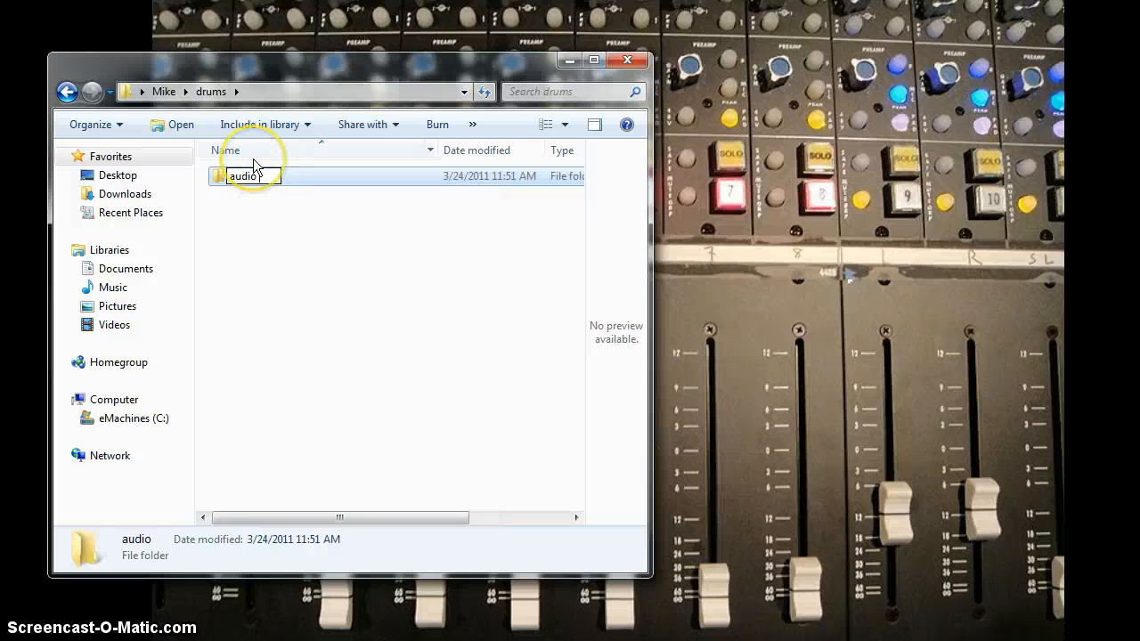
click(293, 300)
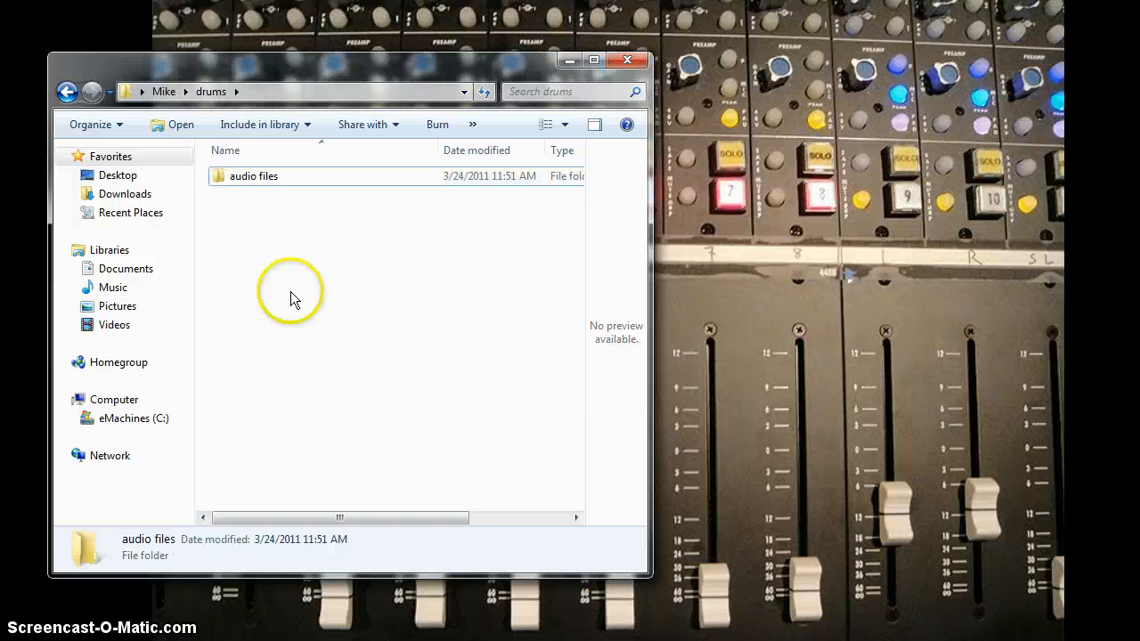
- Look at the contents of the safe folder and return to the user's home folder
click(65, 92)
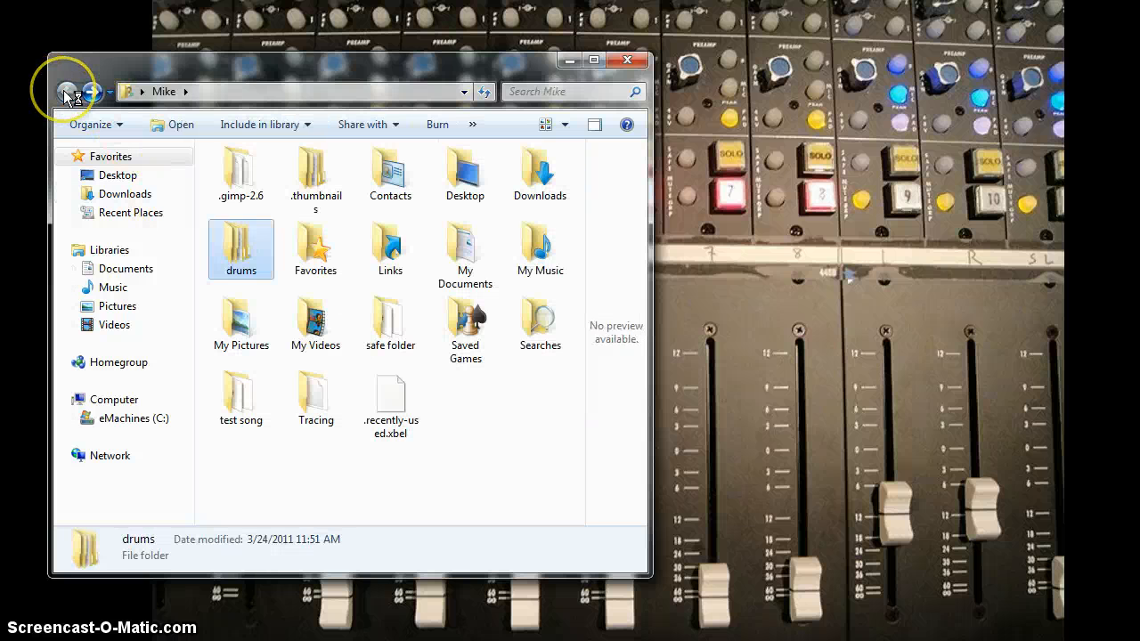
double_click(396, 326)
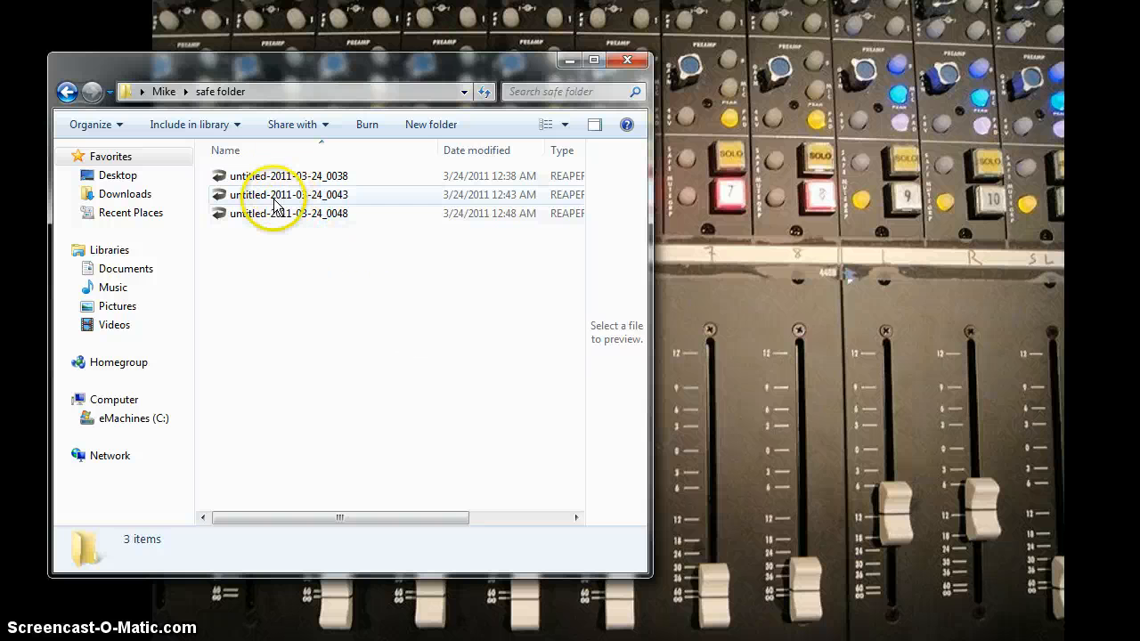
click(66, 92)
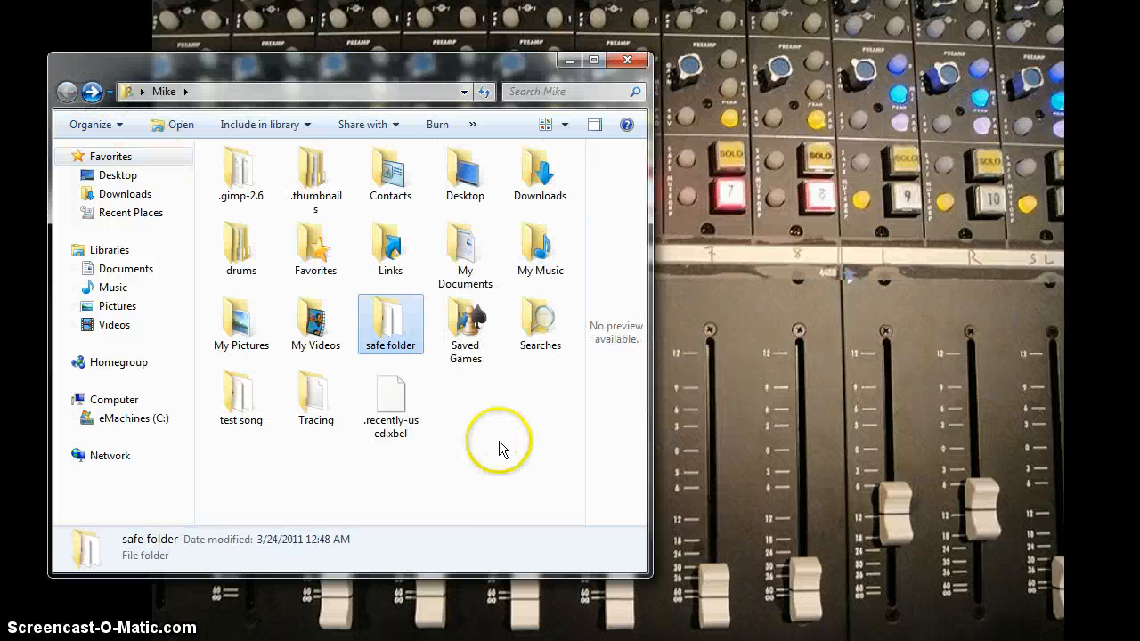
click(469, 456)
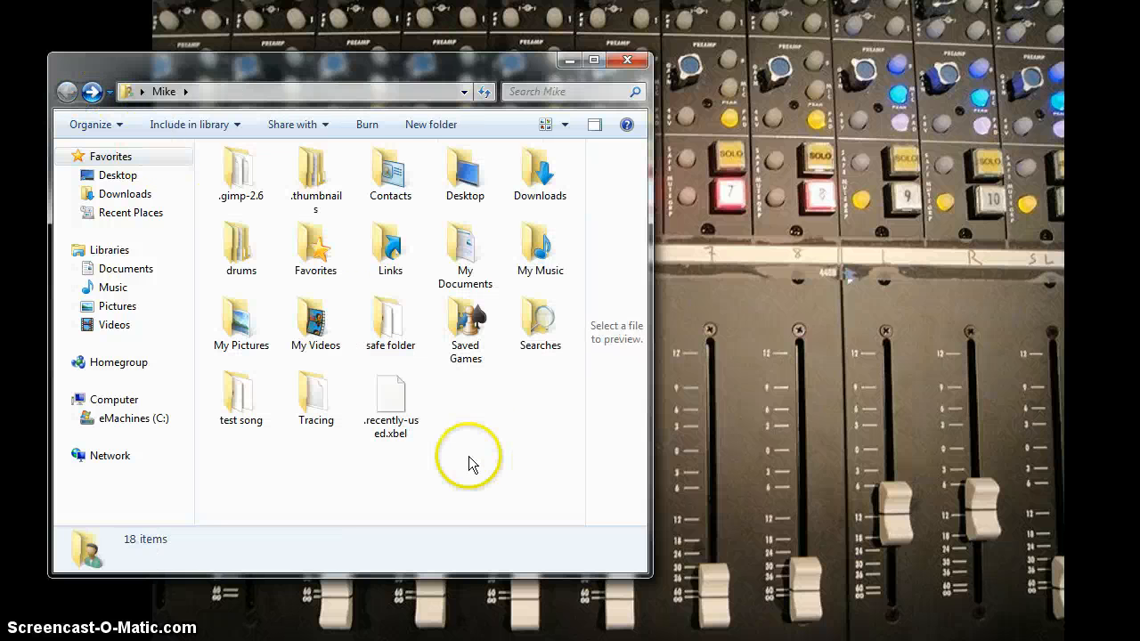
- Close the folder window and launch REAPER
click(628, 62)
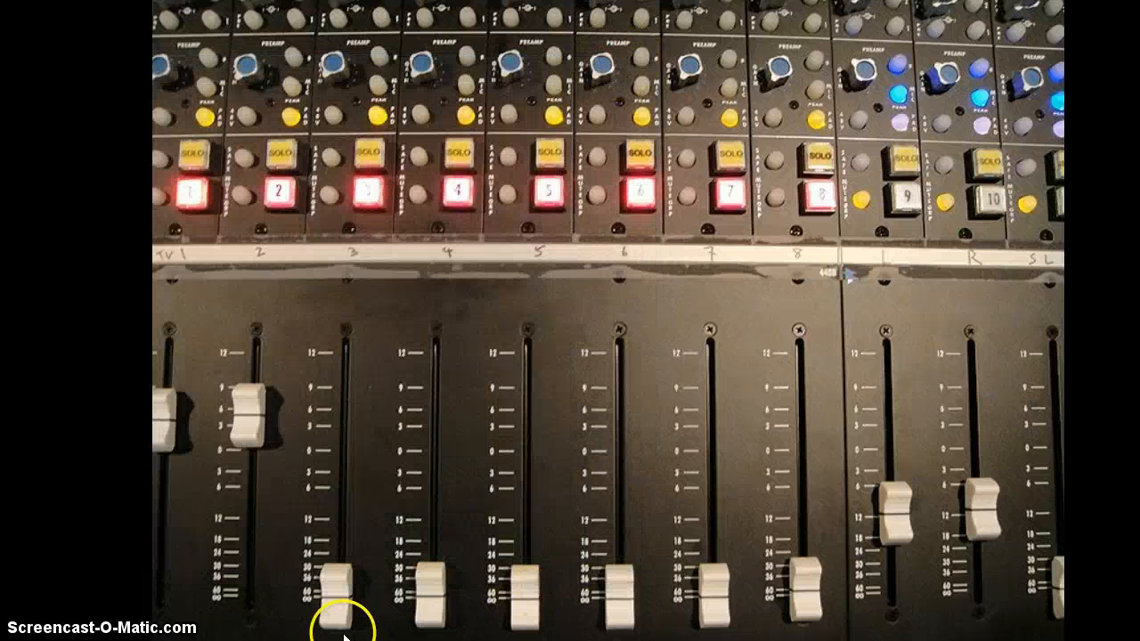
click(20, 629)
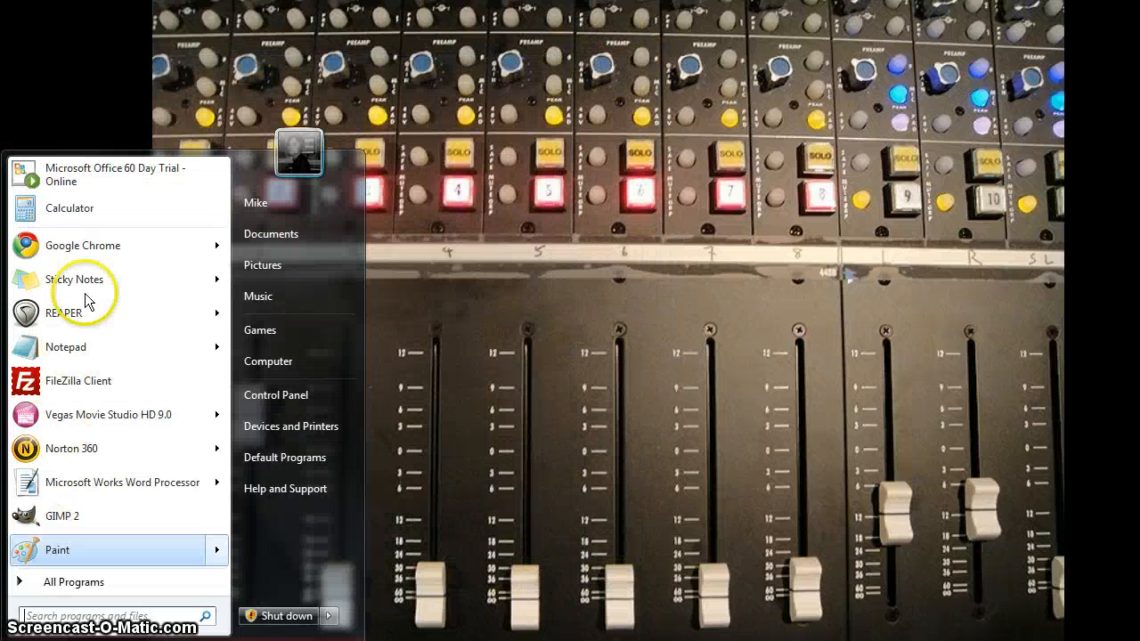
click(77, 318)
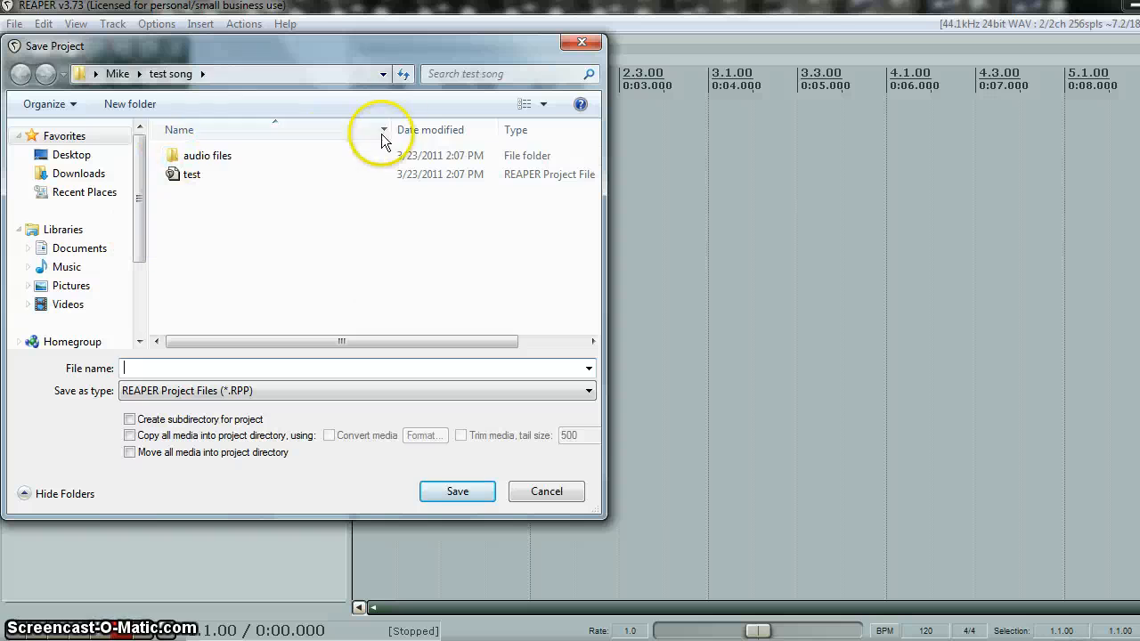
- Save the REAPER project as drums in the drums folder of the user's home folder
click(385, 75)
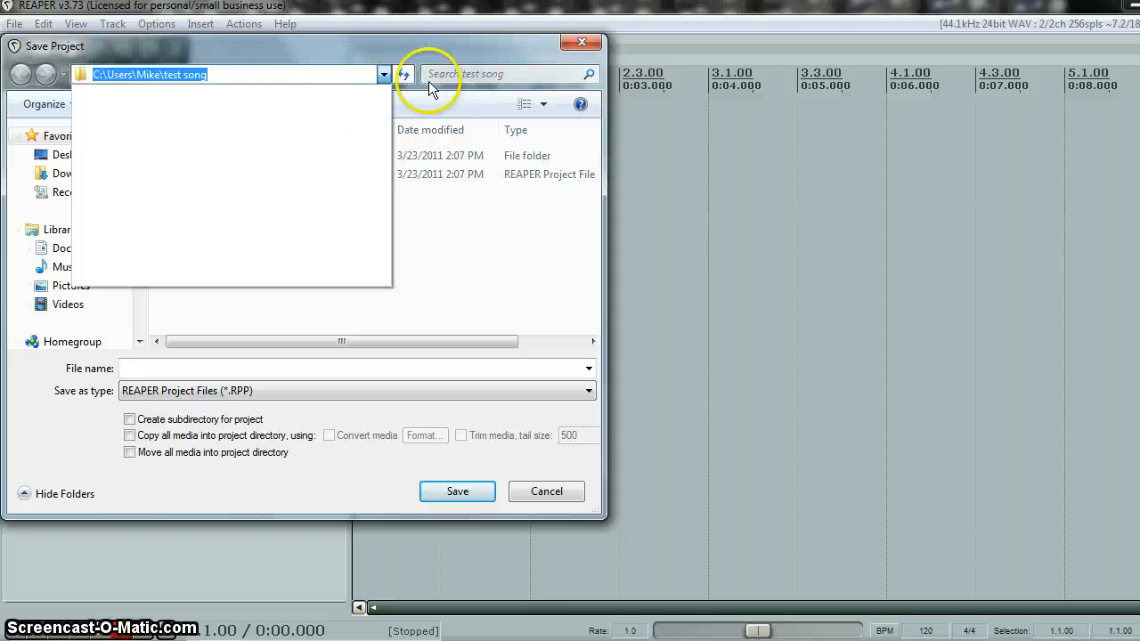
click(384, 75)
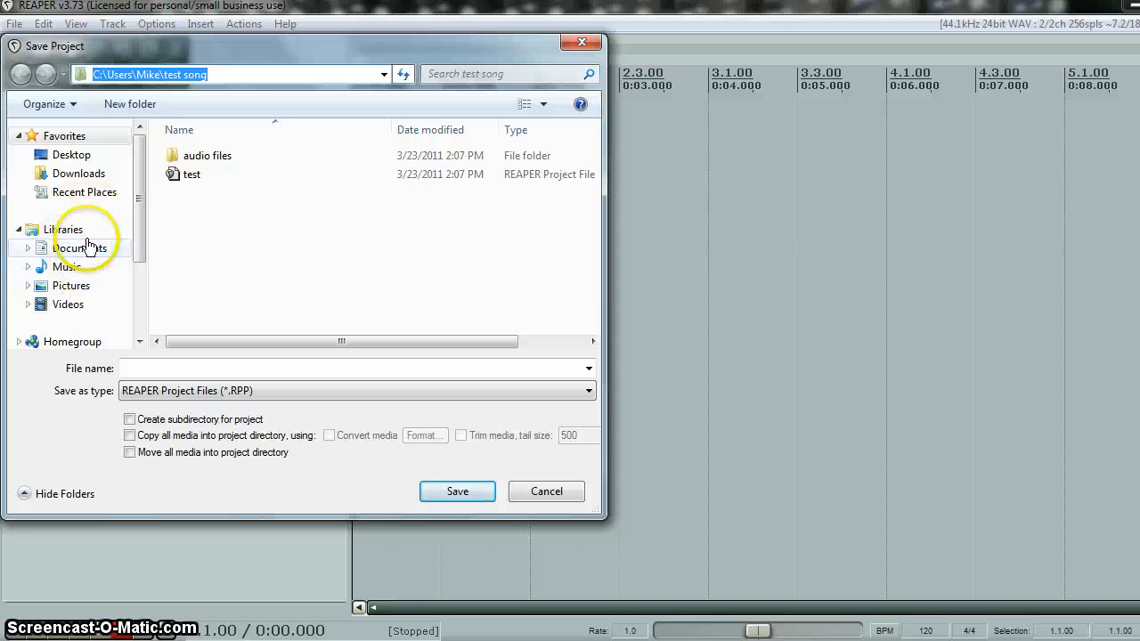
click(73, 154)
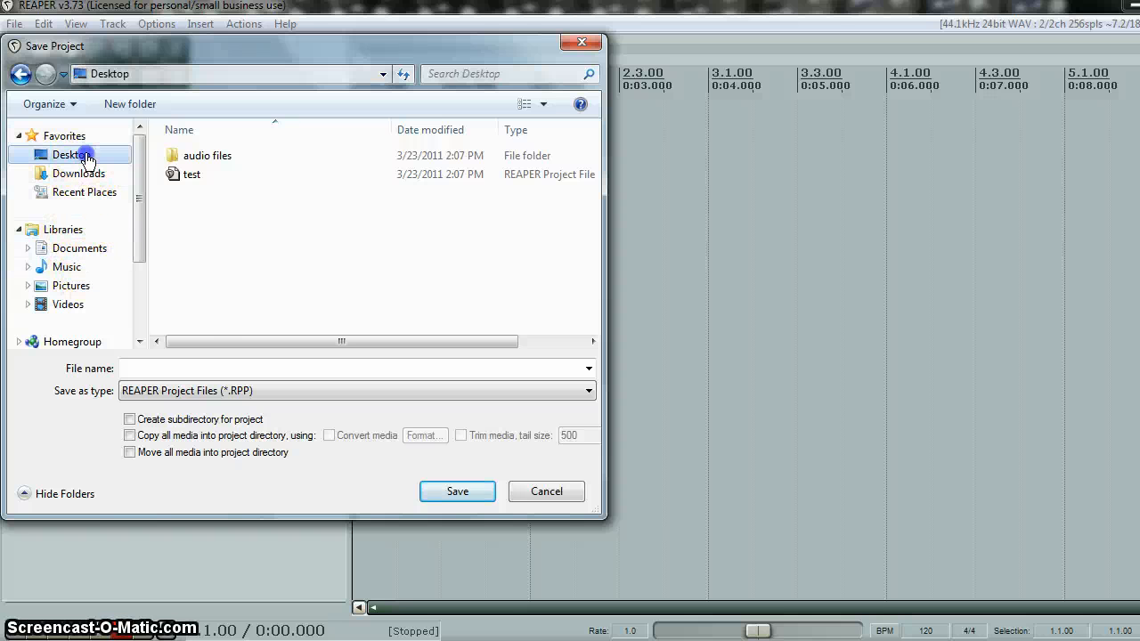
double_click(193, 239)
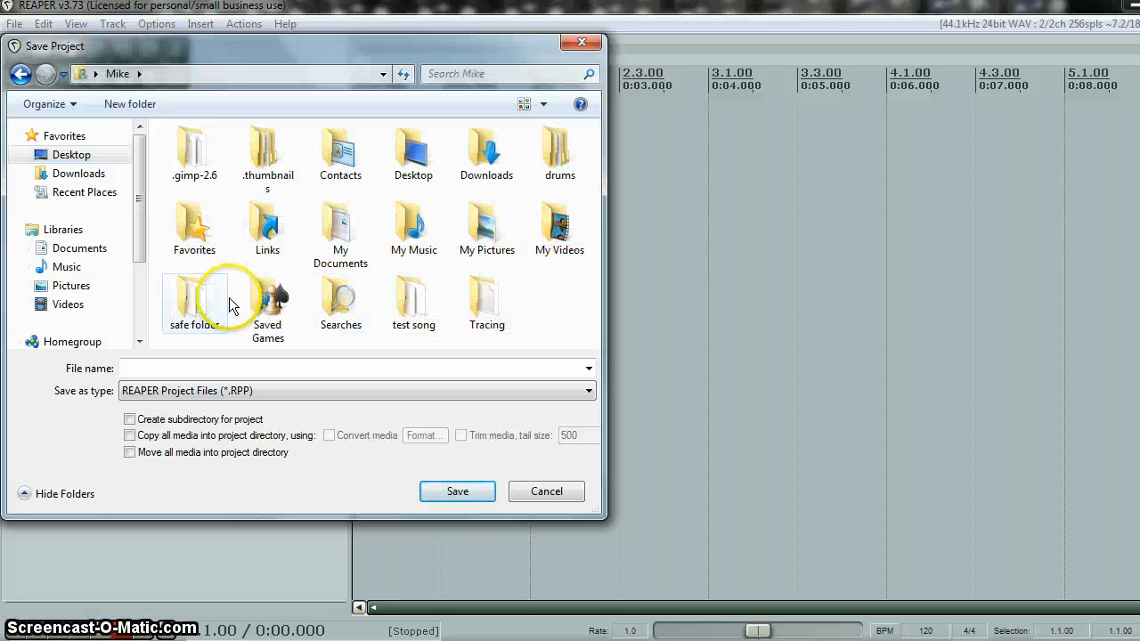
double_click(576, 156)
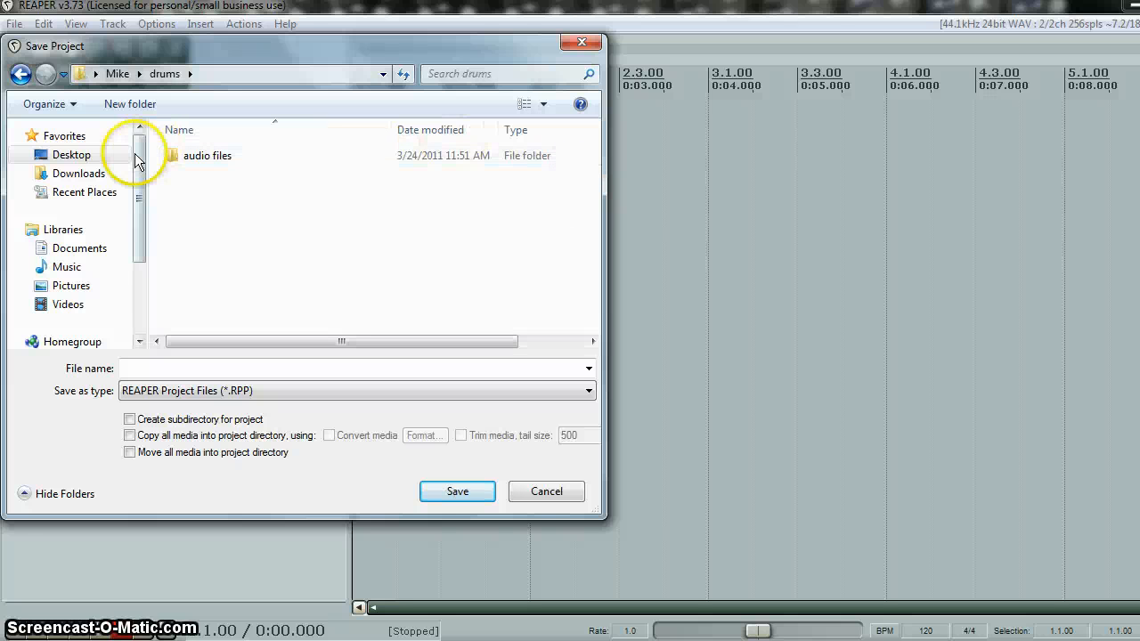
click(176, 369)
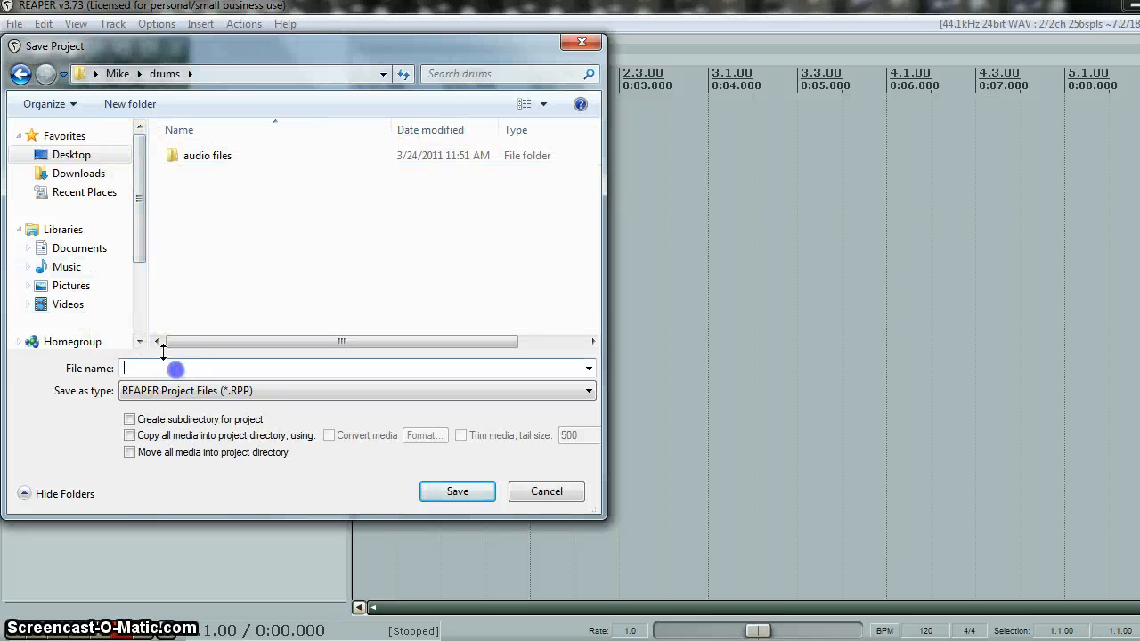
text(drums)
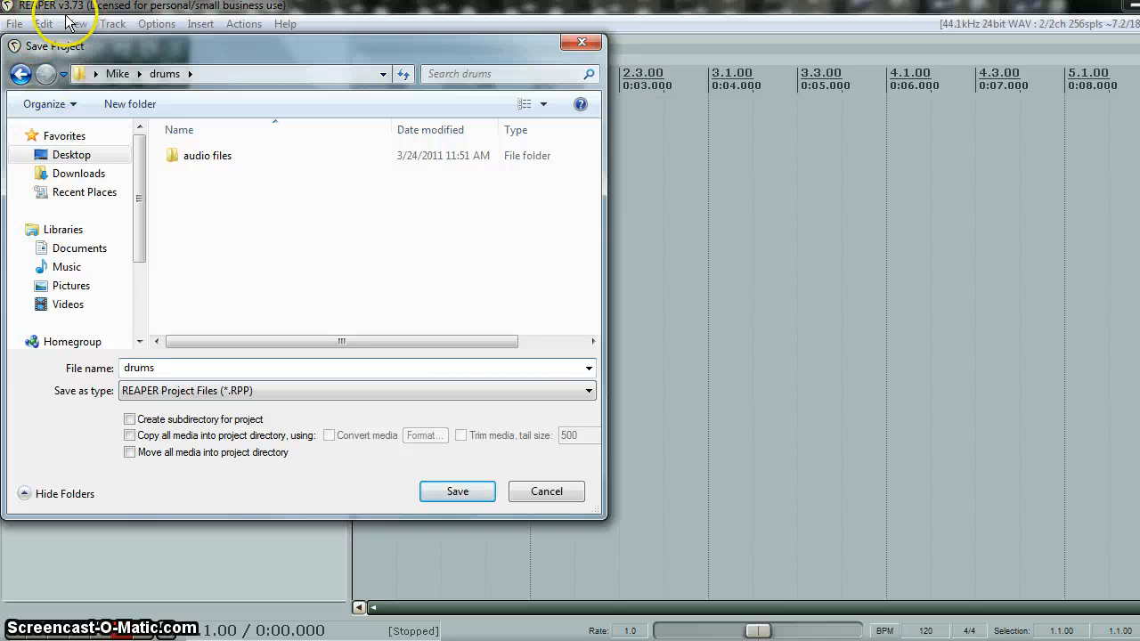
click(455, 490)
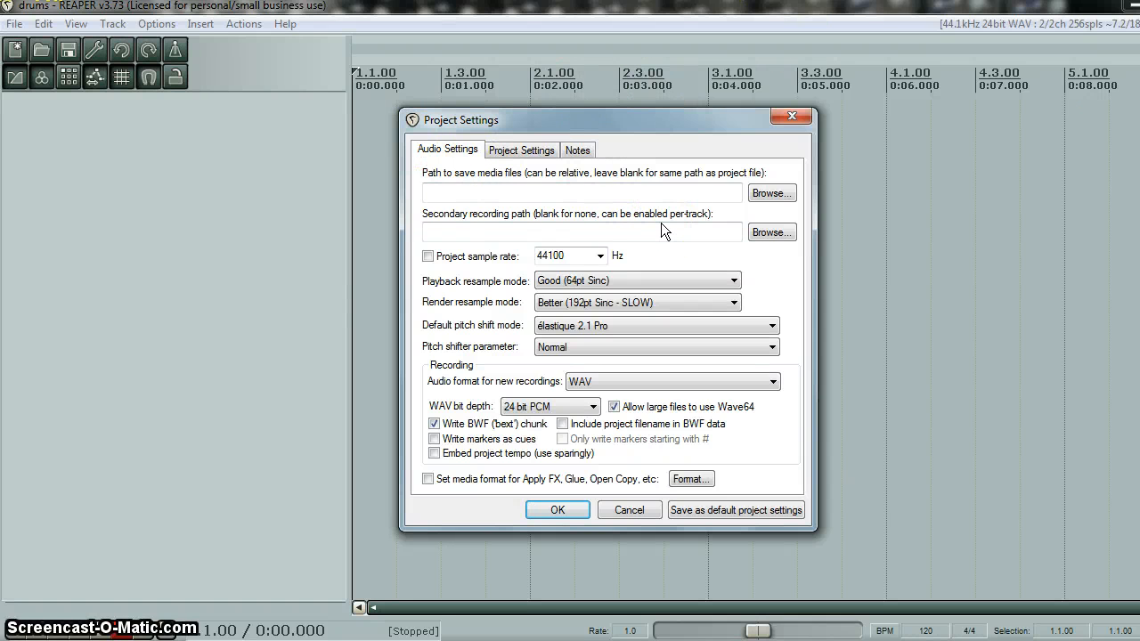
- Set the project's path to save media files to the audio files subfolder of drums and apply the project settings
click(784, 194)
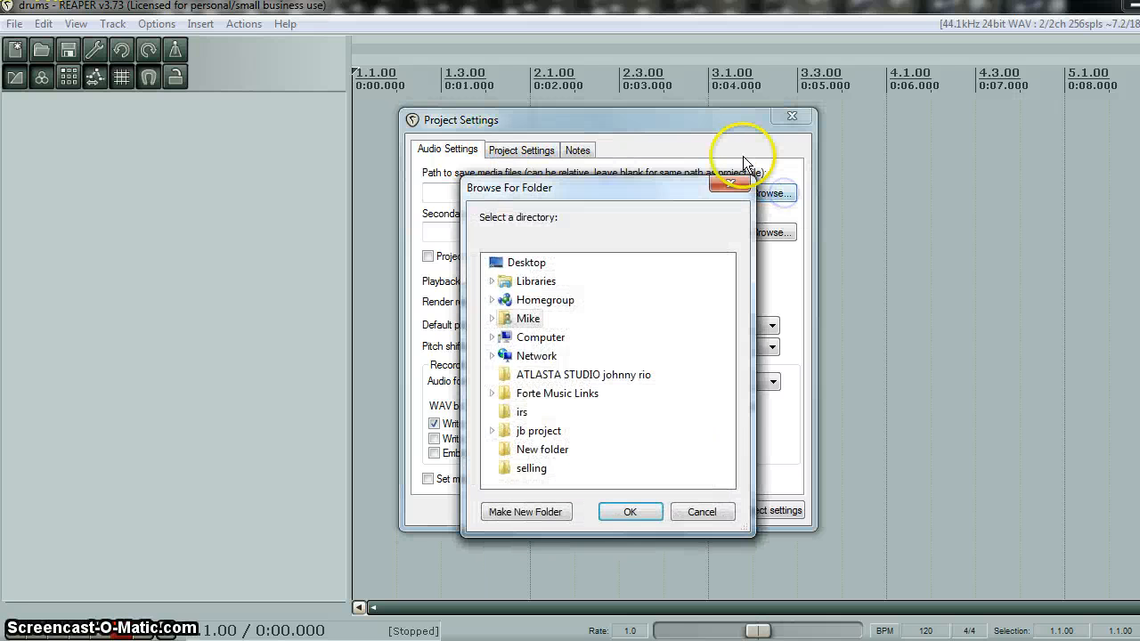
click(527, 321)
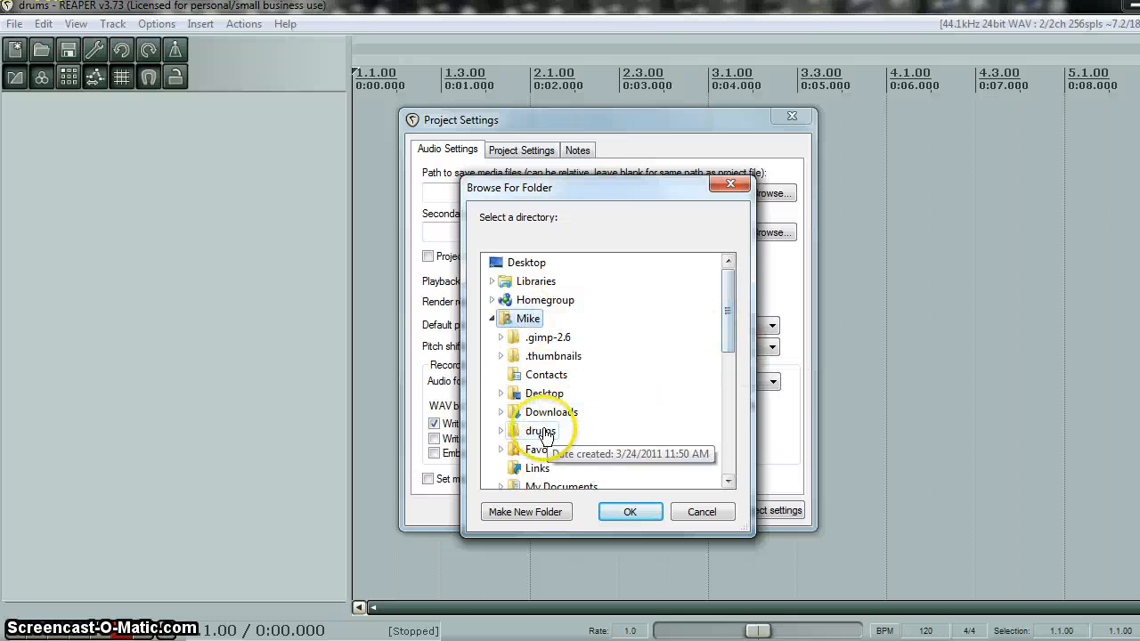
click(541, 431)
click(566, 450)
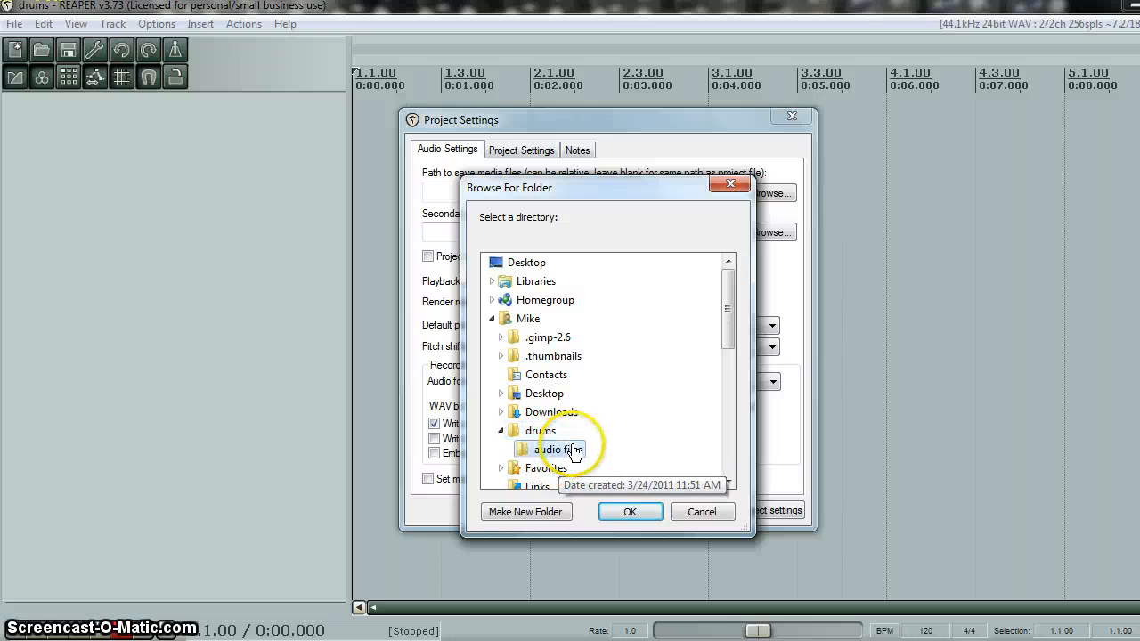
click(630, 512)
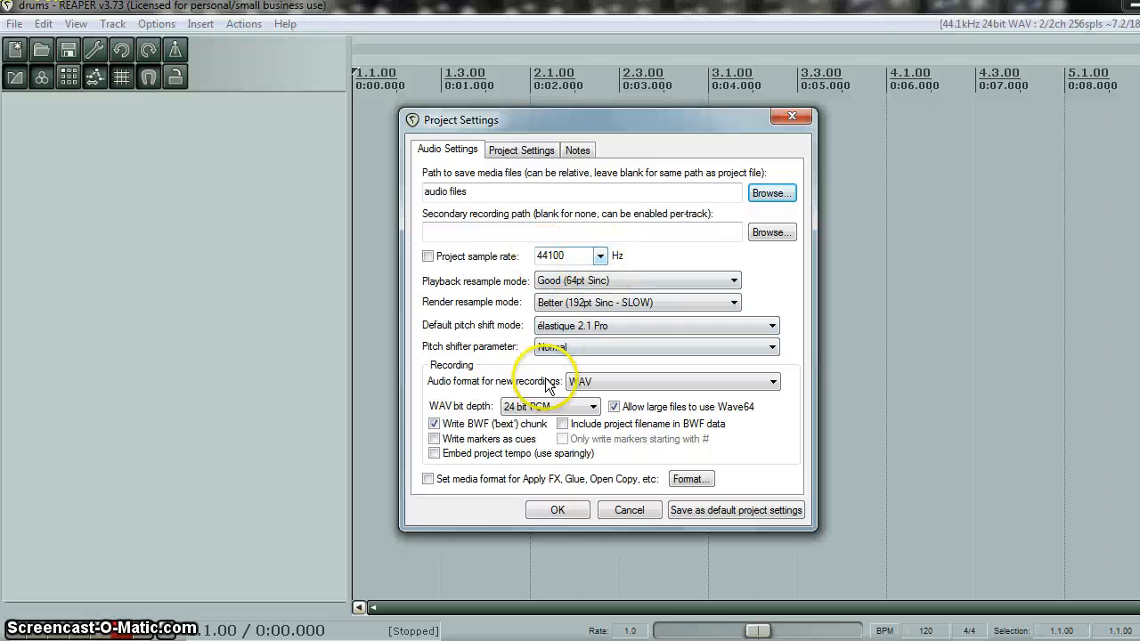
click(557, 509)
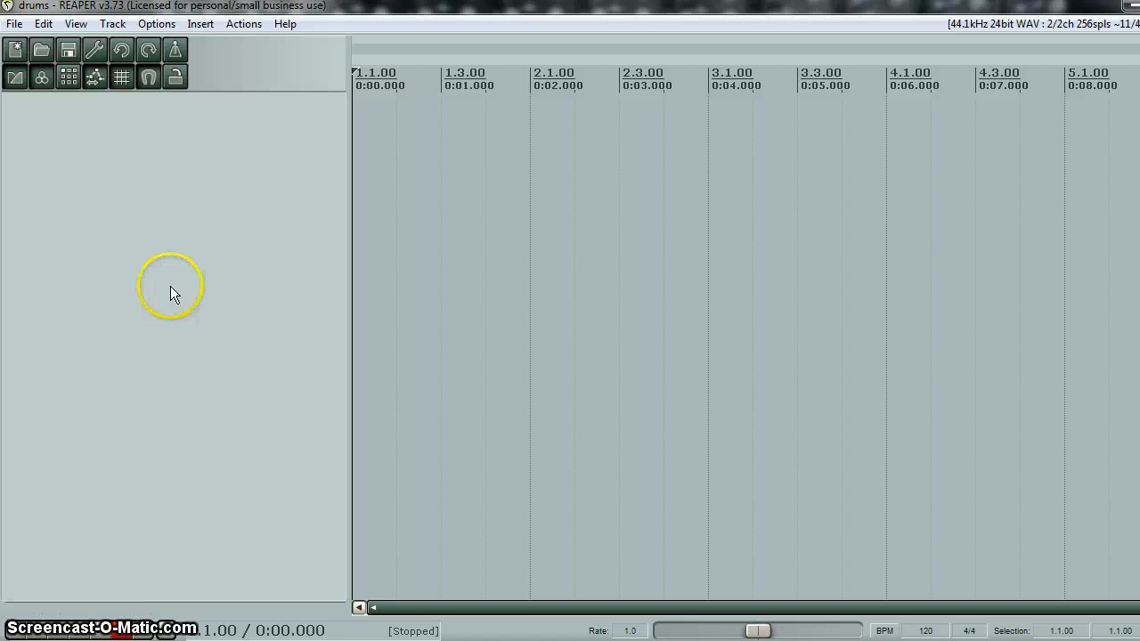
- Insert the Dfh Sampler (Toontrack) virtual instrument on a new track and add the eight output tracks EZ1 to EZ8
right_click(153, 178)
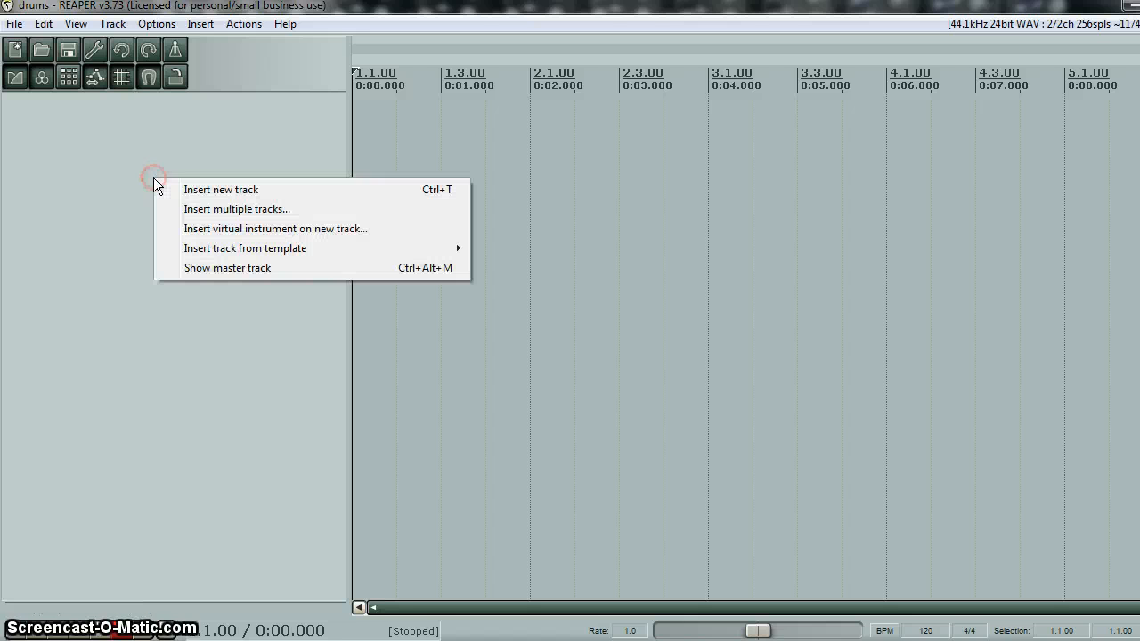
click(253, 228)
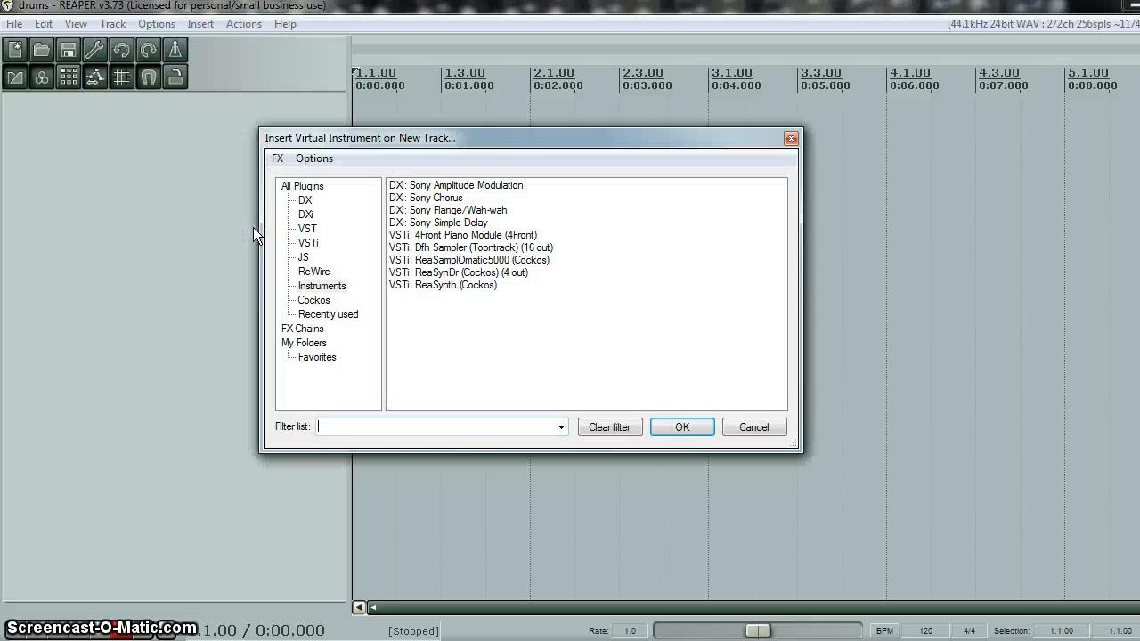
double_click(461, 247)
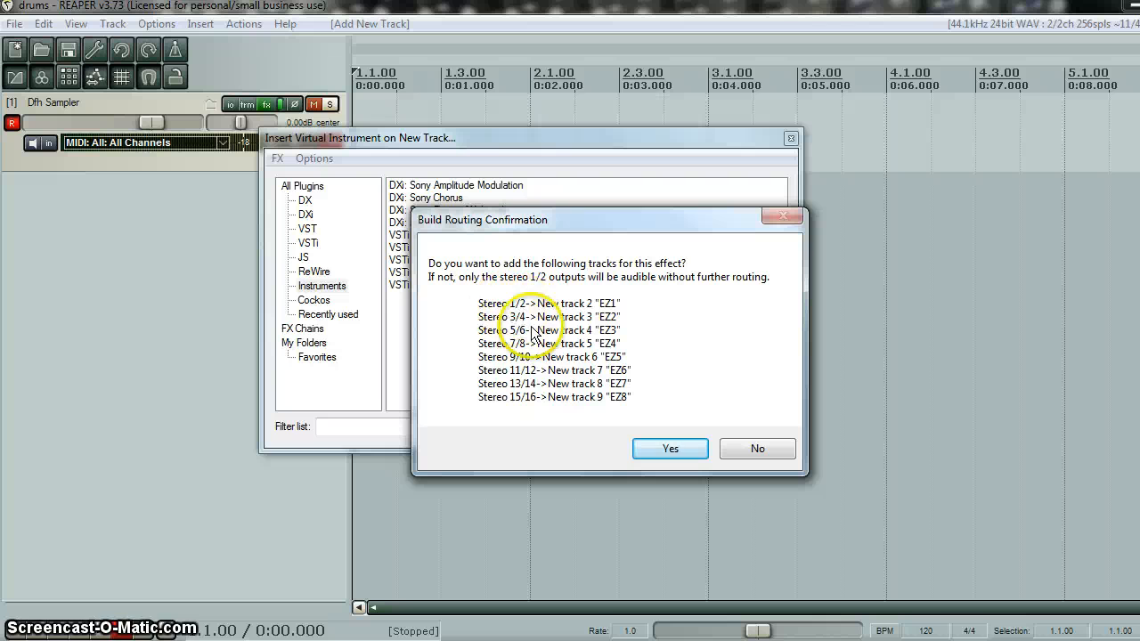
click(670, 448)
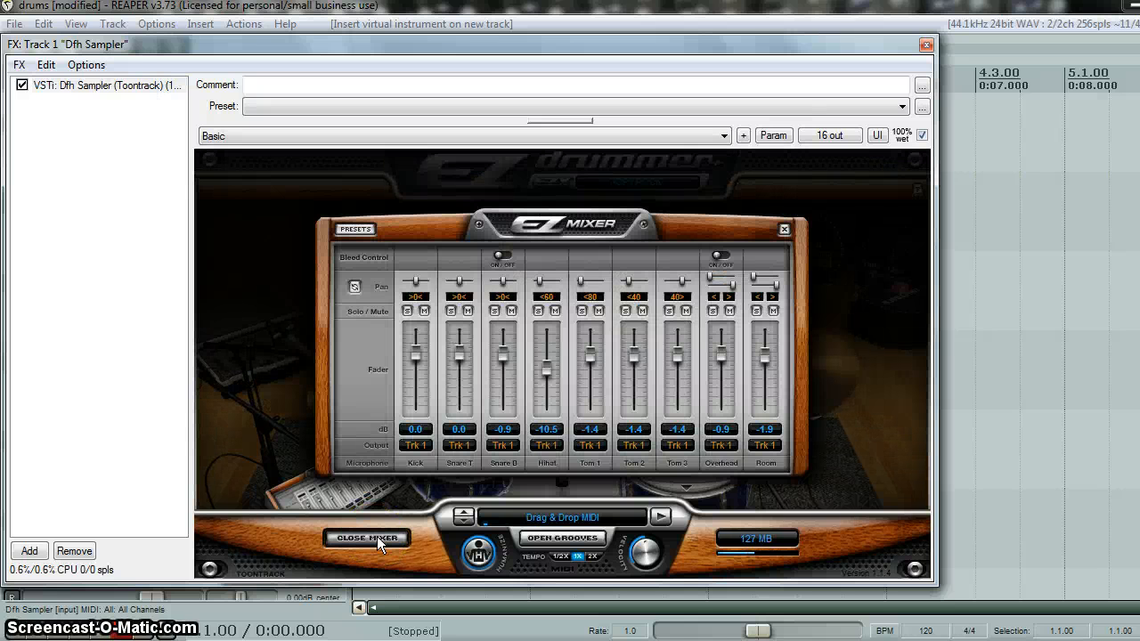
- Switch the EZmixer outputs from the Kick channel to Multichannel and close the mixer
click(413, 448)
click(416, 445)
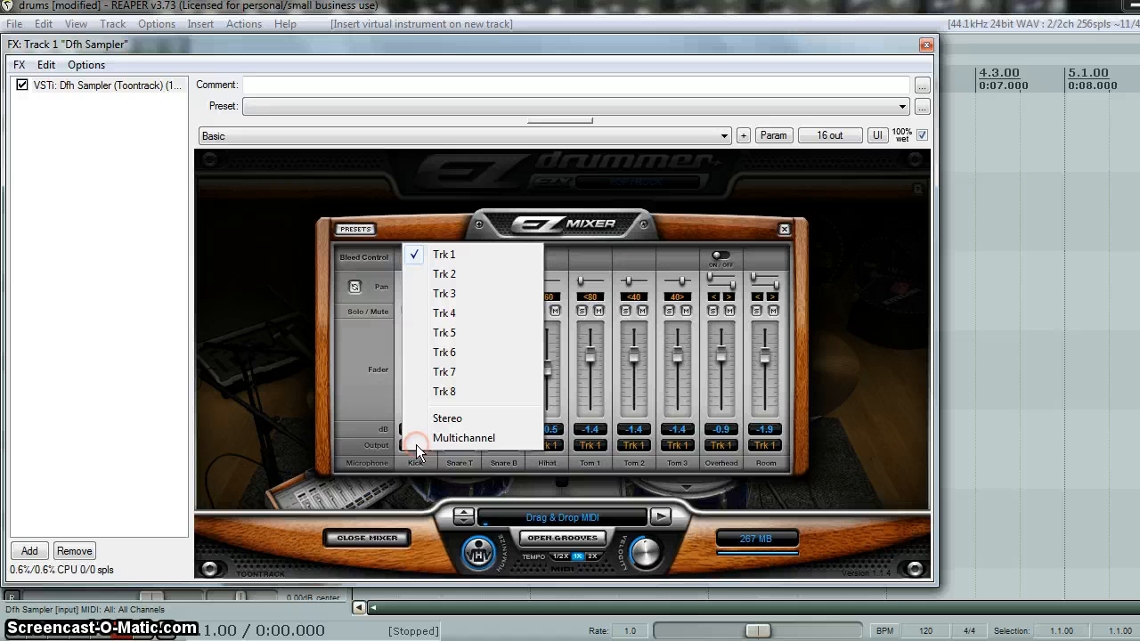
click(464, 438)
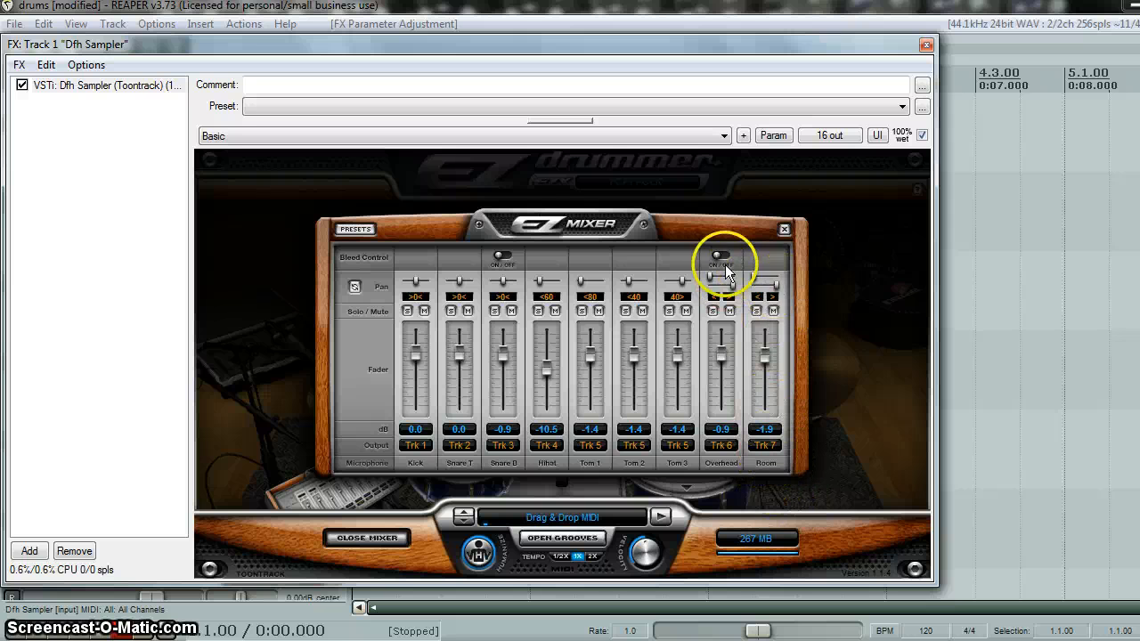
click(784, 229)
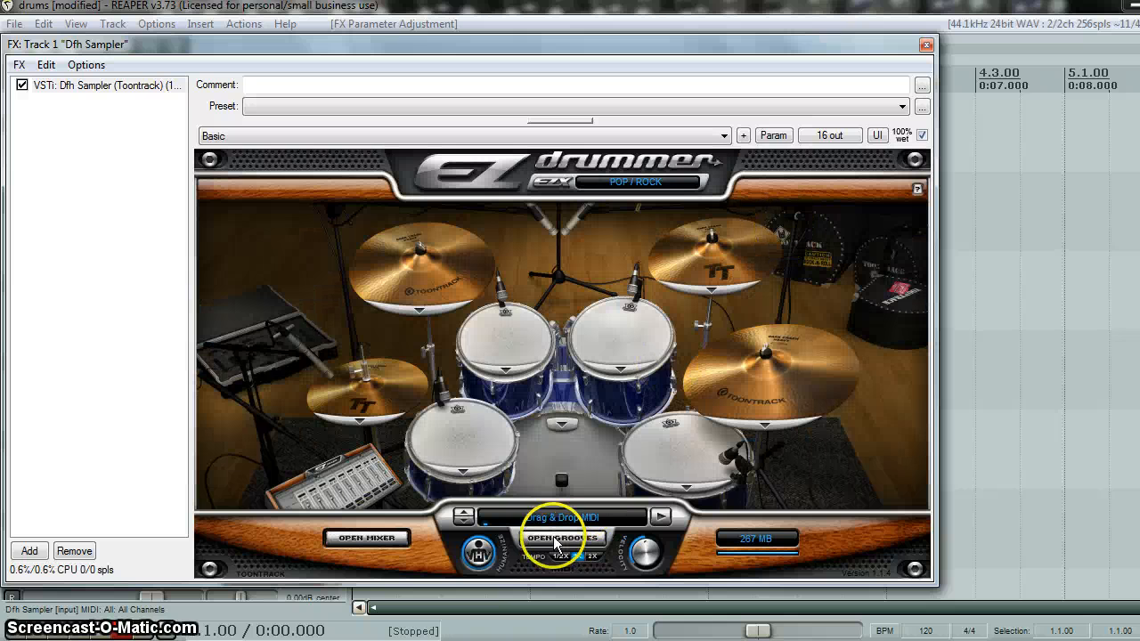
- Play variation 09. Hats 8th Tight Closed Open/Ghost of Groove 12 from the EZD 4/4 Straight Pop/Rock grooves and close the plugin window
click(591, 539)
click(245, 222)
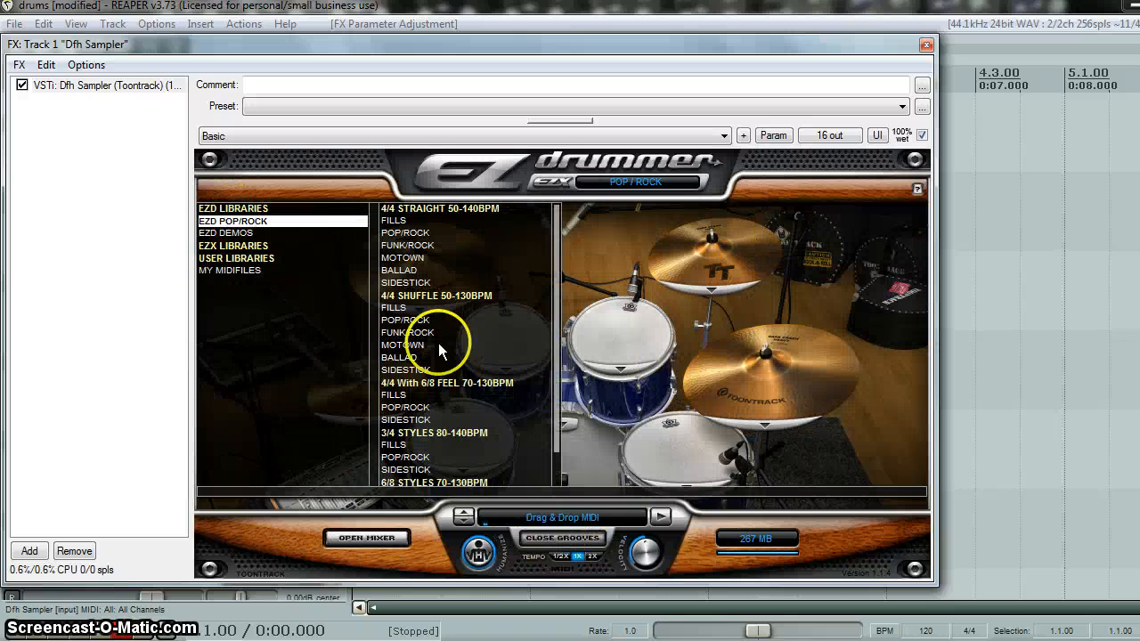
click(411, 233)
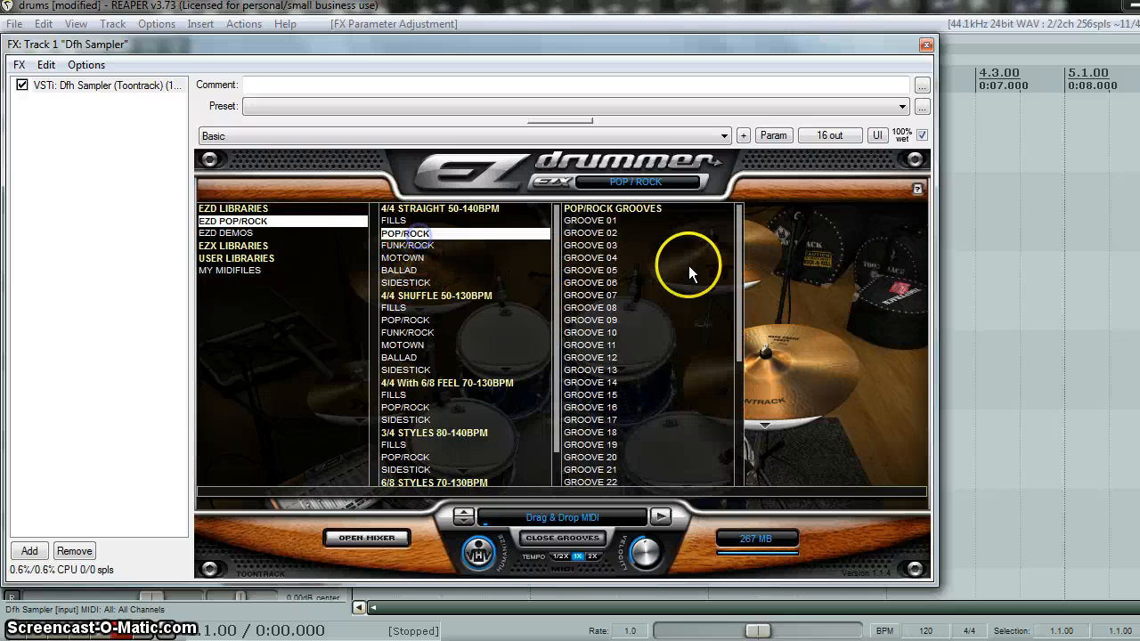
click(588, 358)
click(851, 321)
click(659, 517)
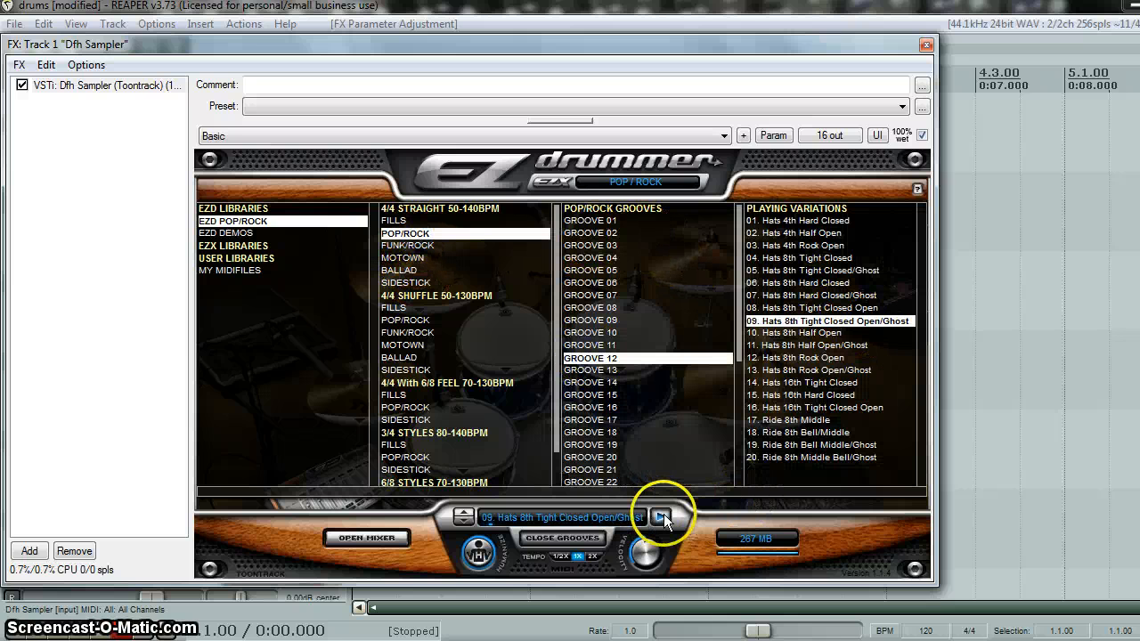
click(926, 46)
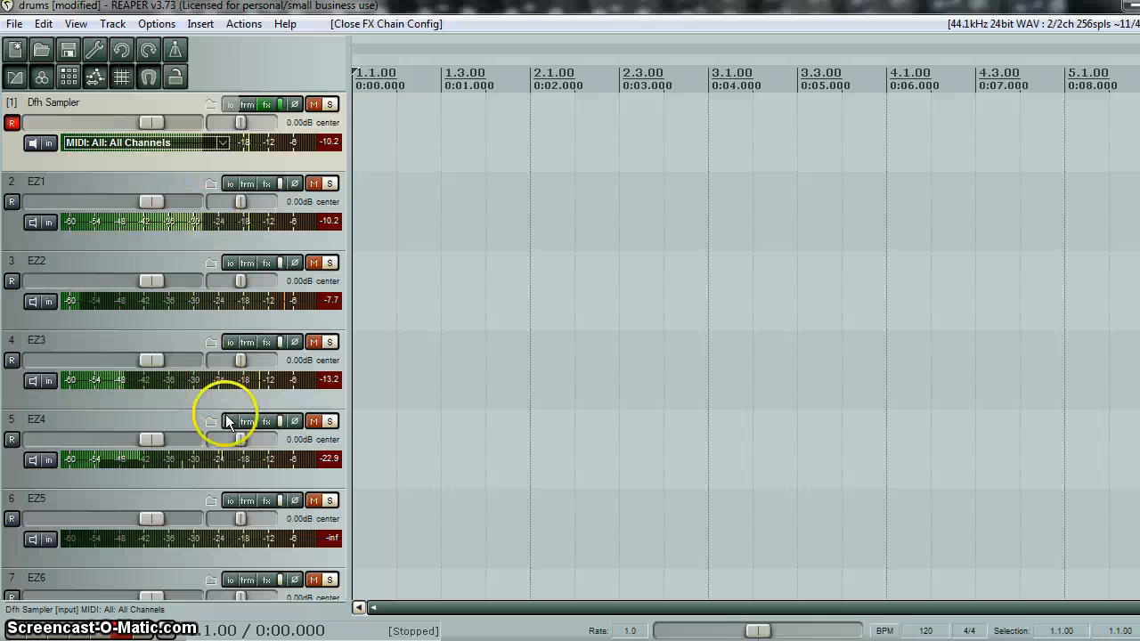
- Check the signal on the drum output tracks and listen to EZ1 and EZ2 in solo, one at a time
scroll(174, 347, down, 5)
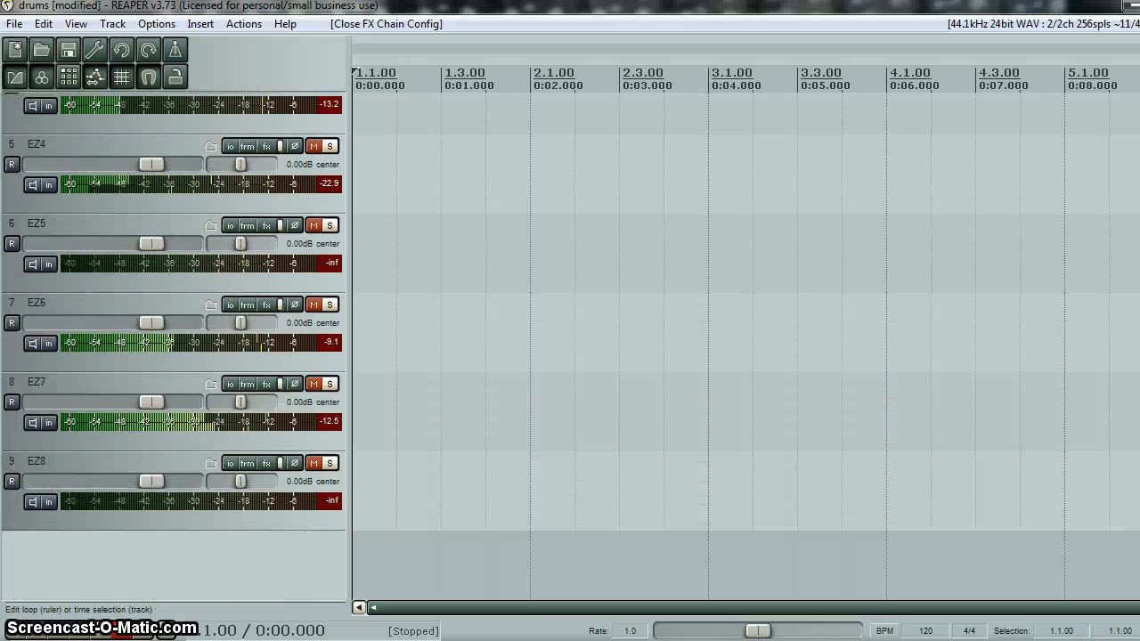
scroll(1038, 235, up, 5)
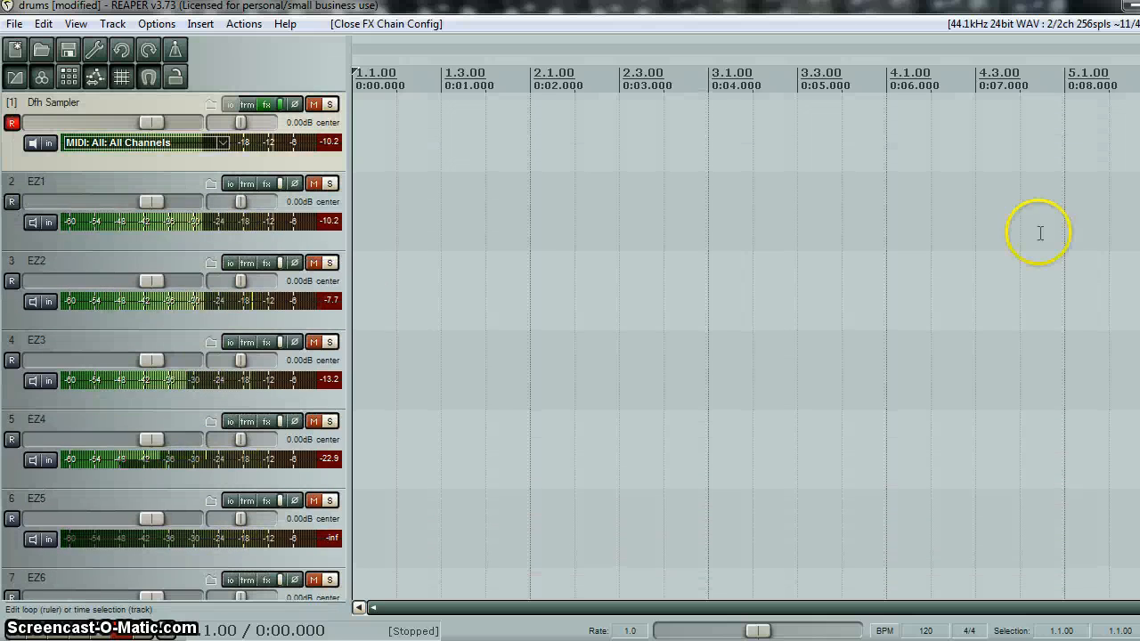
click(328, 182)
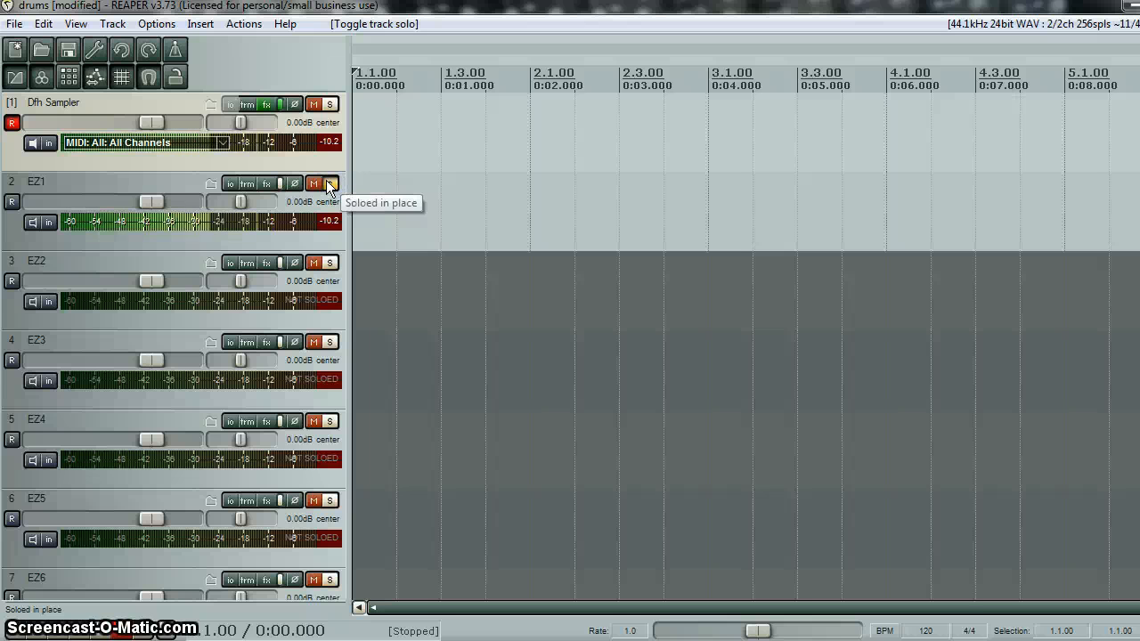
click(330, 184)
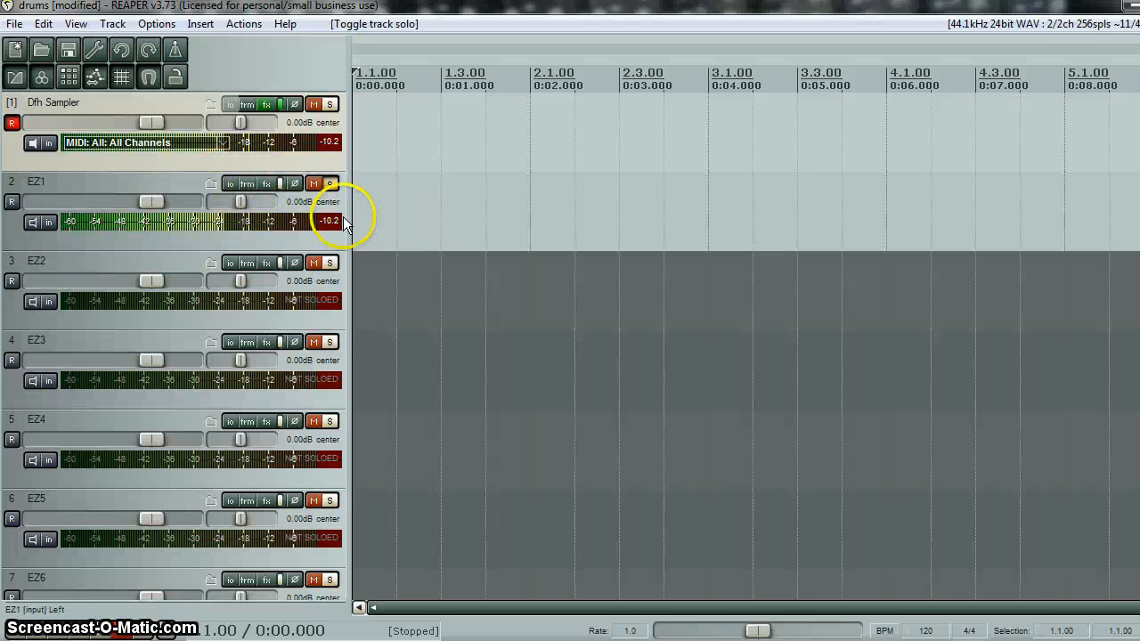
click(329, 185)
click(330, 263)
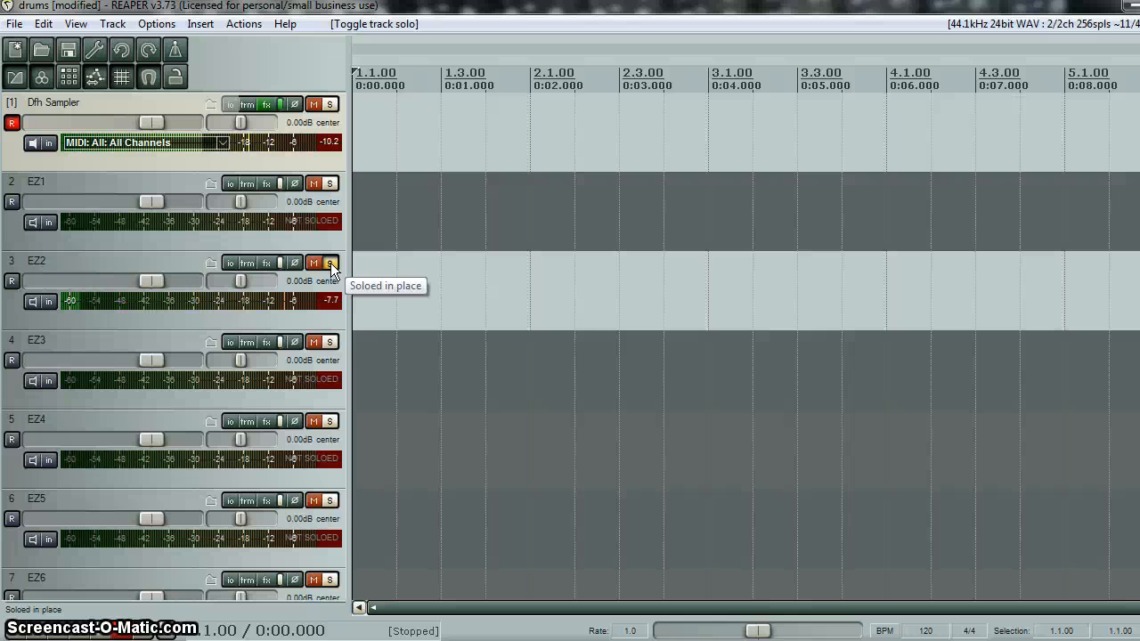
click(330, 263)
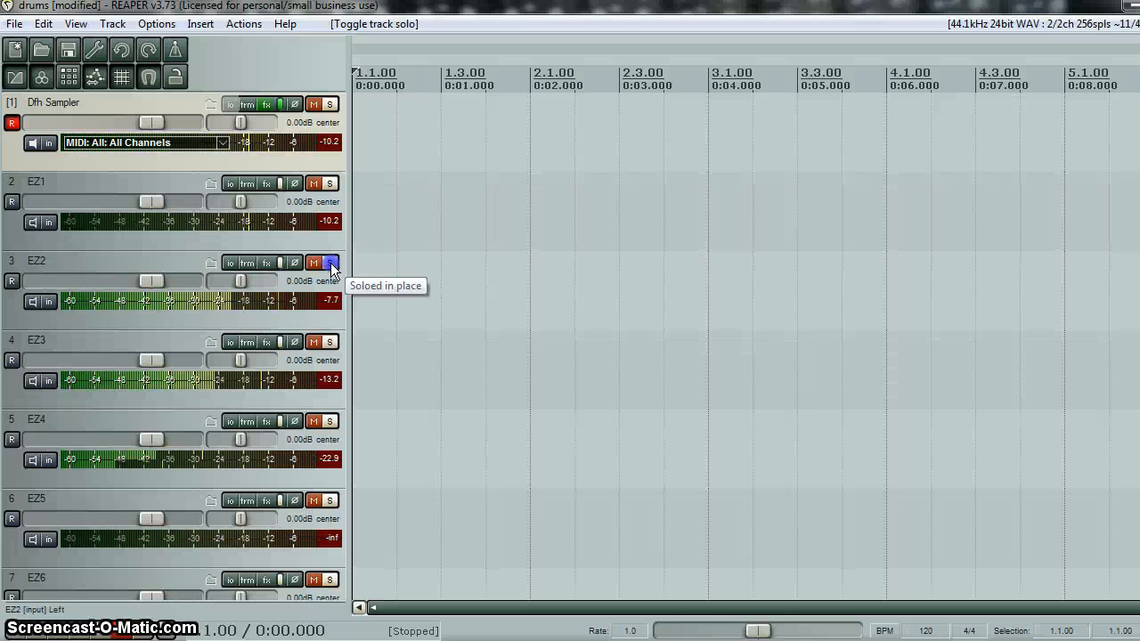
- Check EZ5 in solo while playing Fill 11 from the 4/4 Straight Ballad Fills, and unsolo the track
click(329, 501)
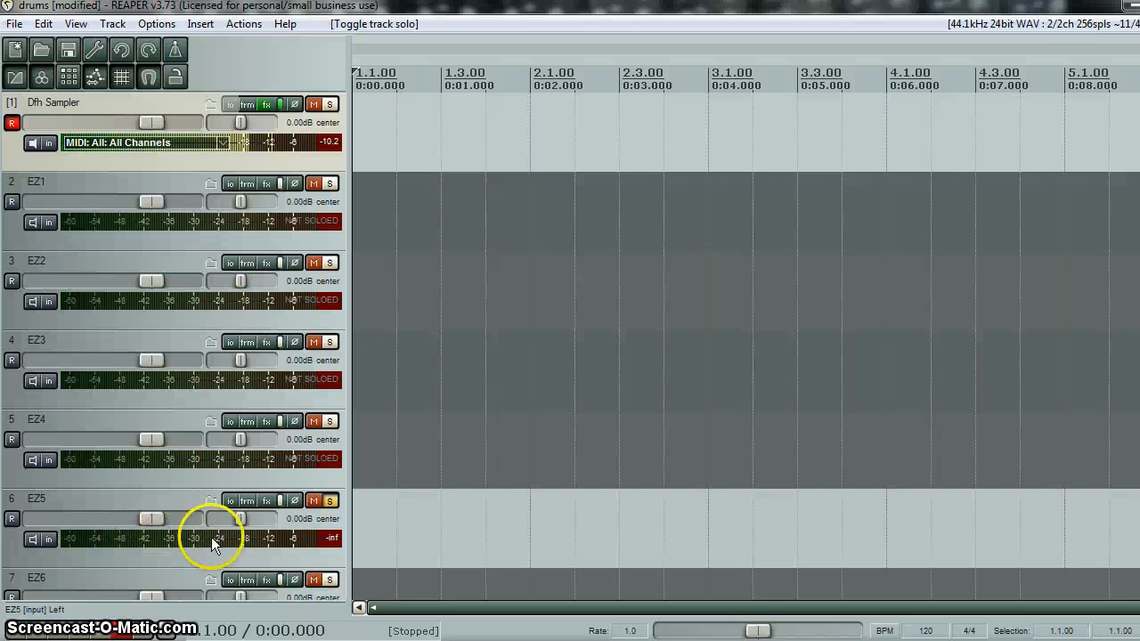
click(270, 105)
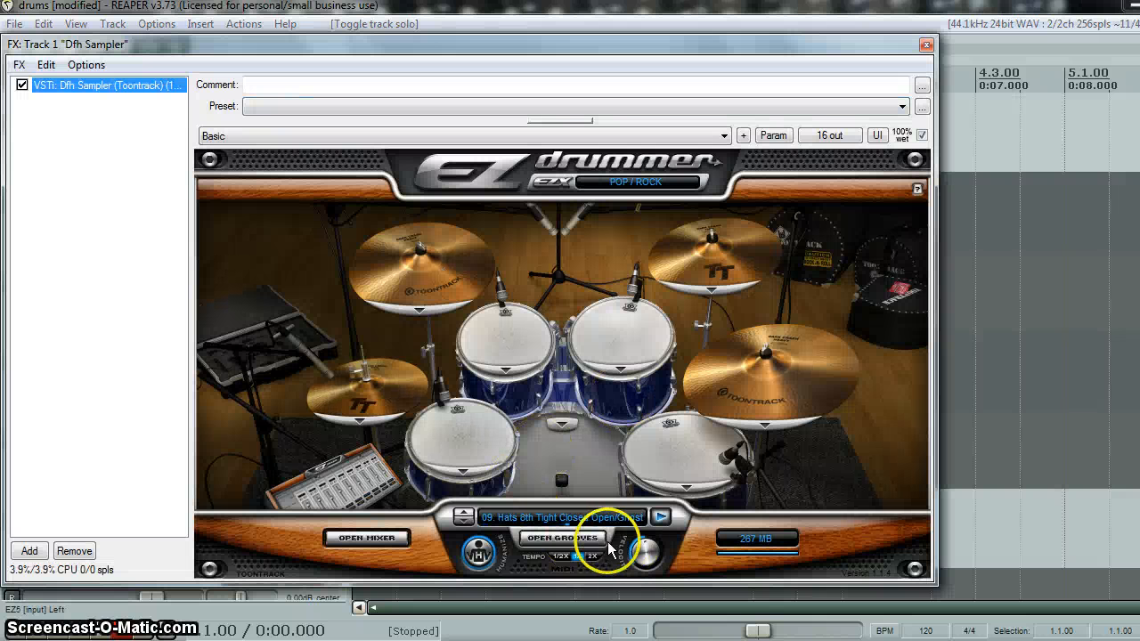
click(570, 540)
click(394, 222)
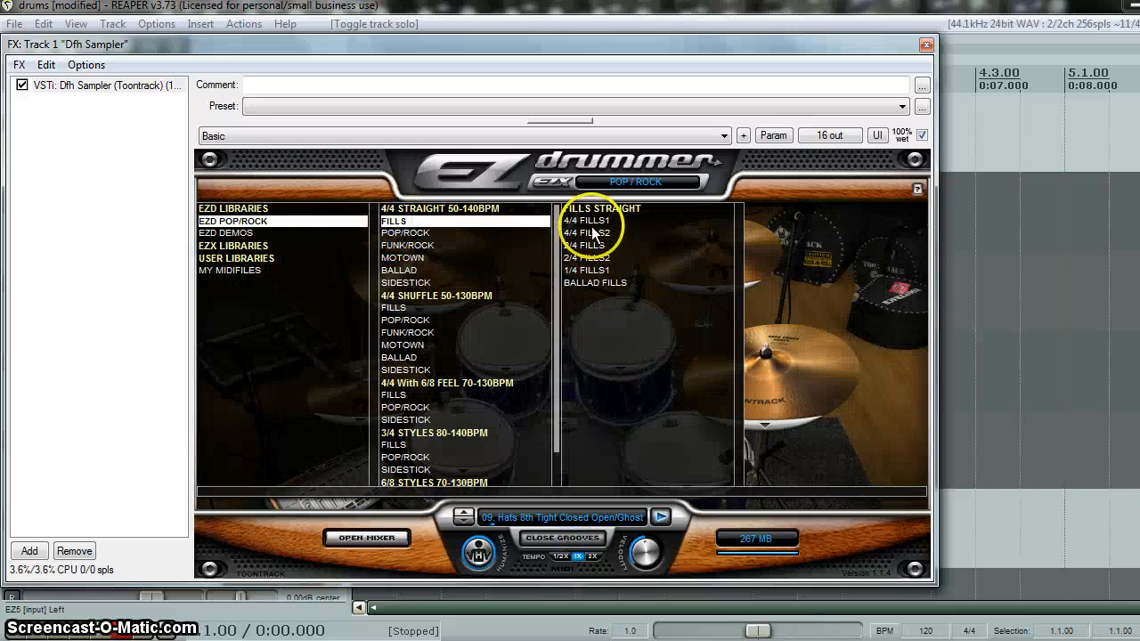
click(595, 284)
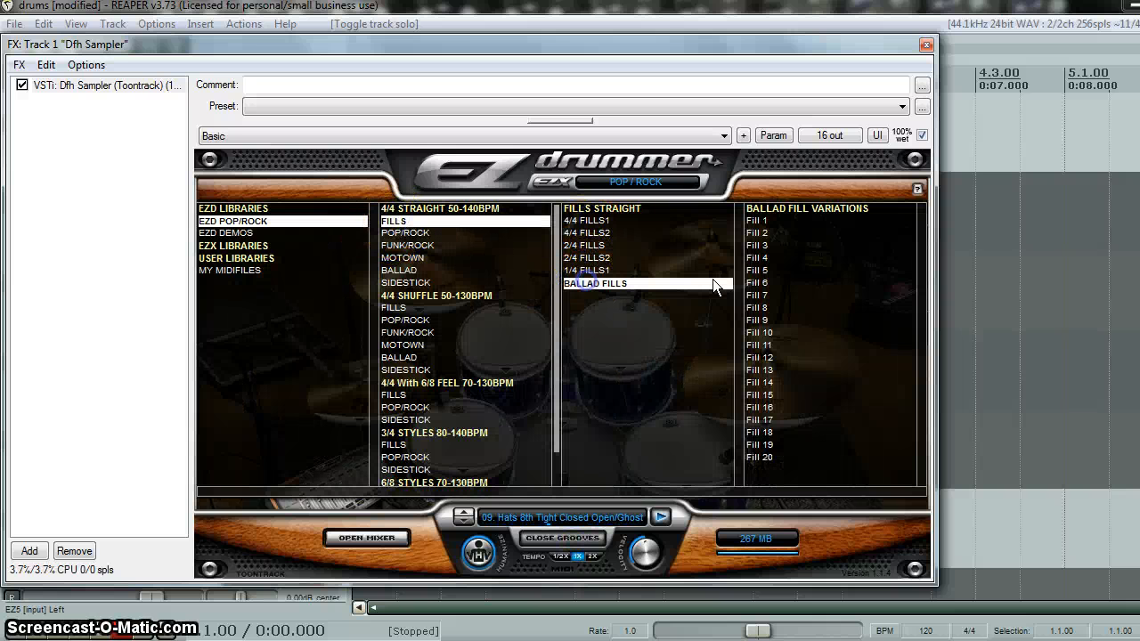
click(758, 346)
click(661, 517)
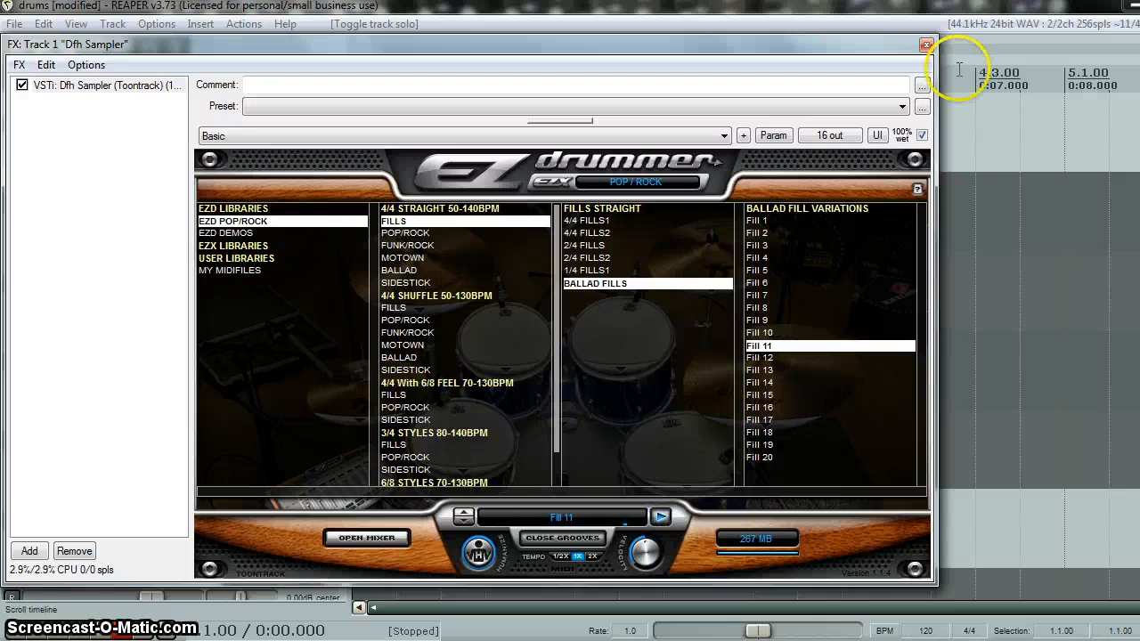
click(927, 45)
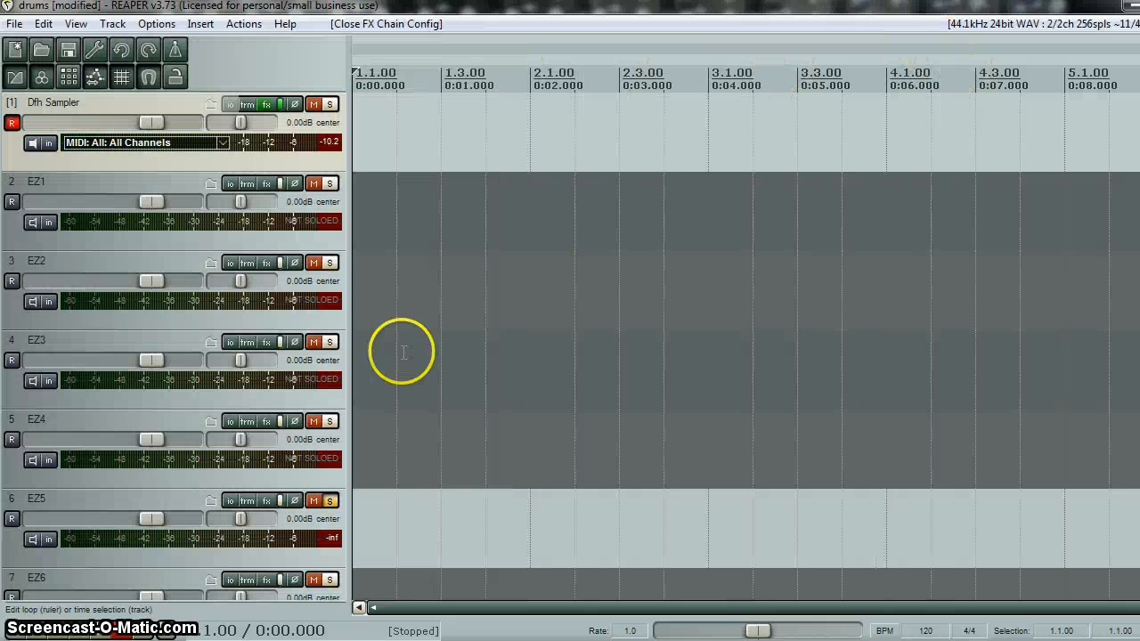
click(329, 501)
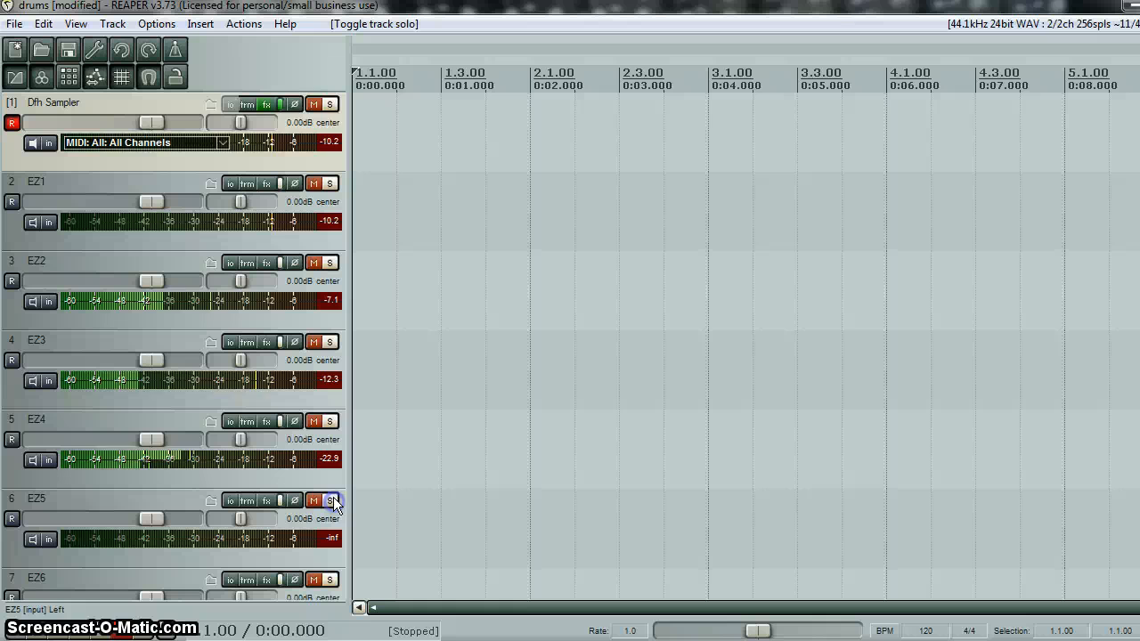
- Reopen the Dfh Sampler grooves and select Fill2 Slow from the 4/4 Straight 2/4 Fills2
click(266, 105)
click(562, 538)
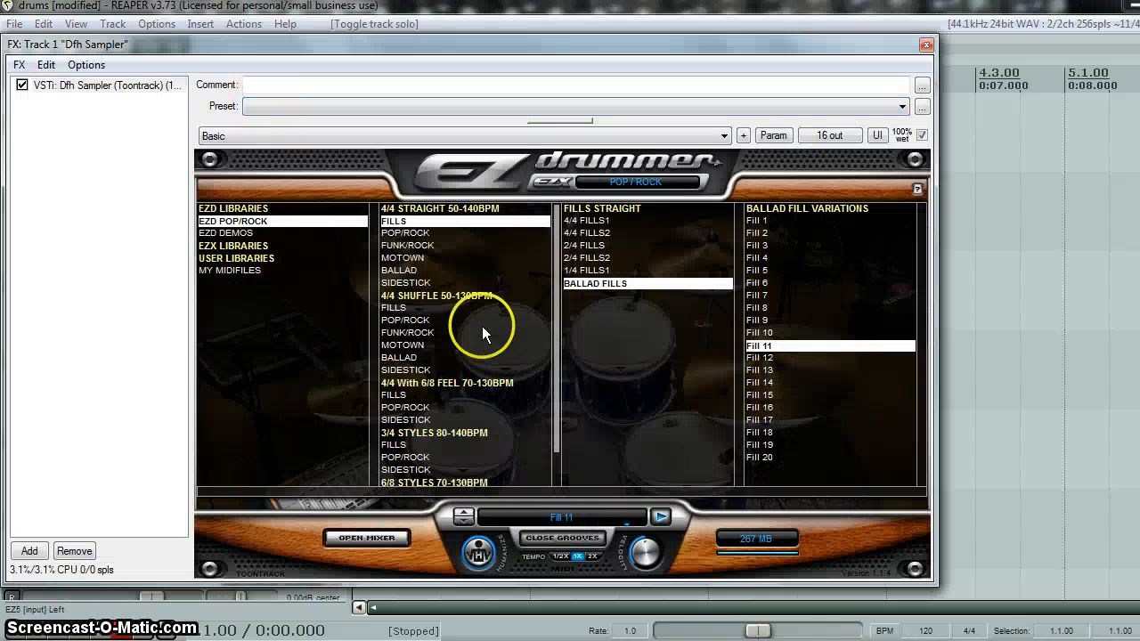
click(585, 259)
click(788, 309)
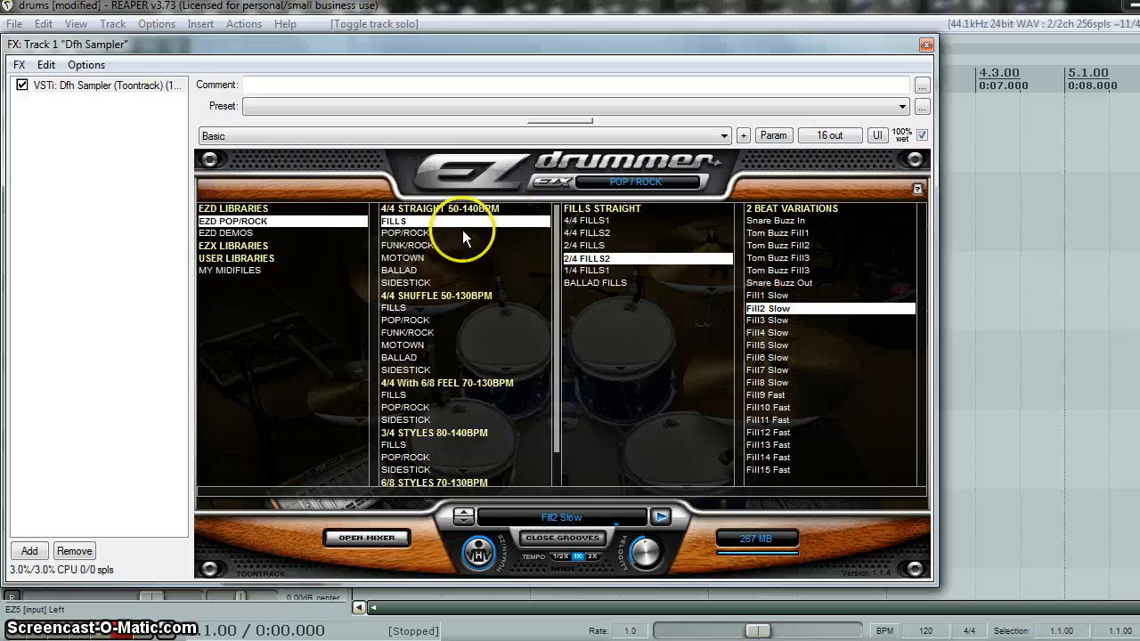
- Select Fill 19 from the Ballad Fills of the 4/4 Shuffle grooves
click(397, 309)
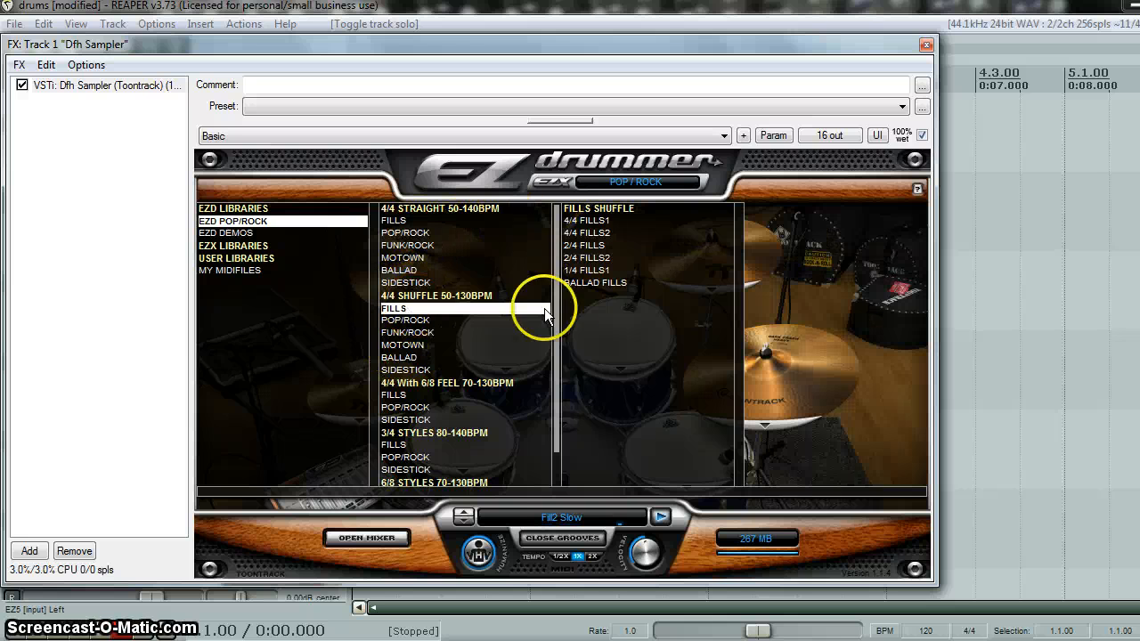
click(595, 284)
click(766, 446)
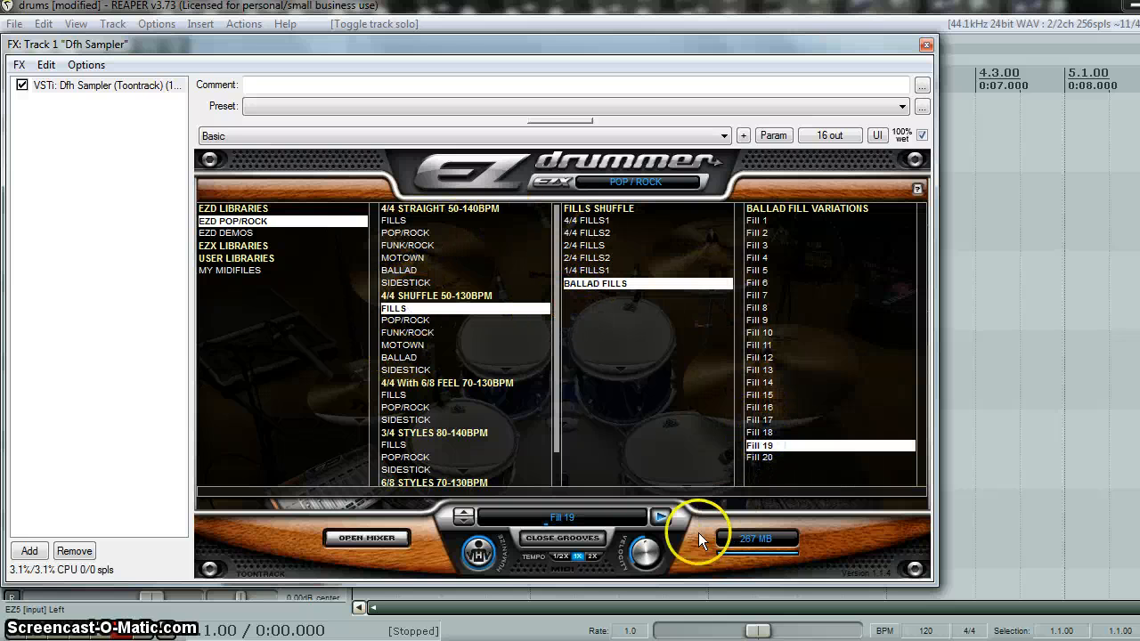
- Select Fill 7 Comp from the 4/4 Fills1 group of the 4/4 Straight fills
drag(423, 45, 570, 0)
click(397, 175)
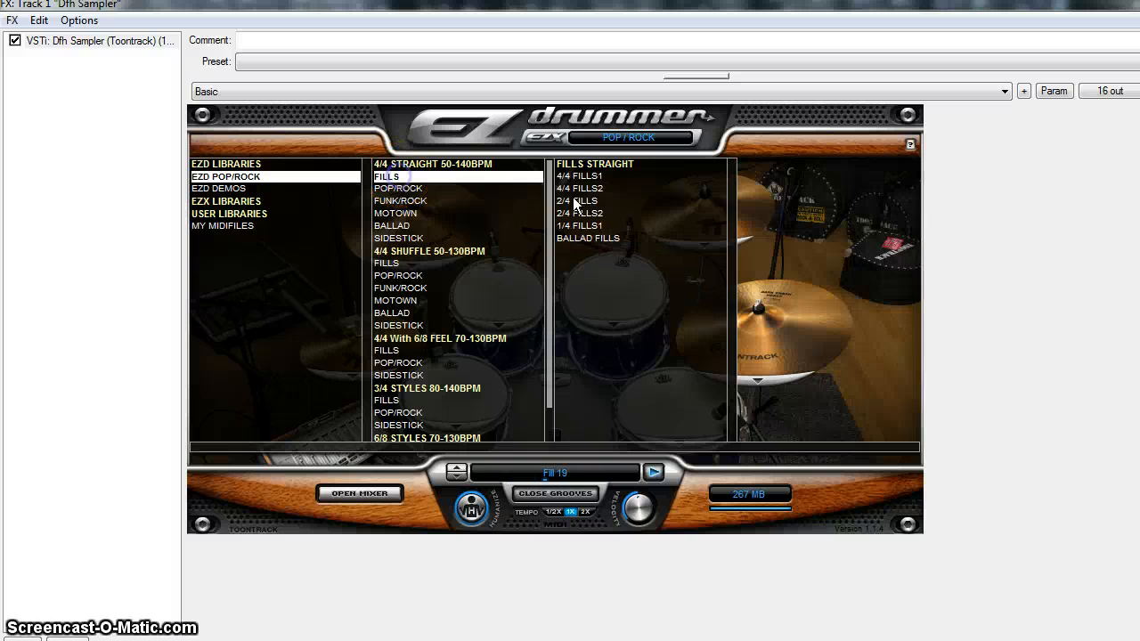
click(581, 176)
click(765, 251)
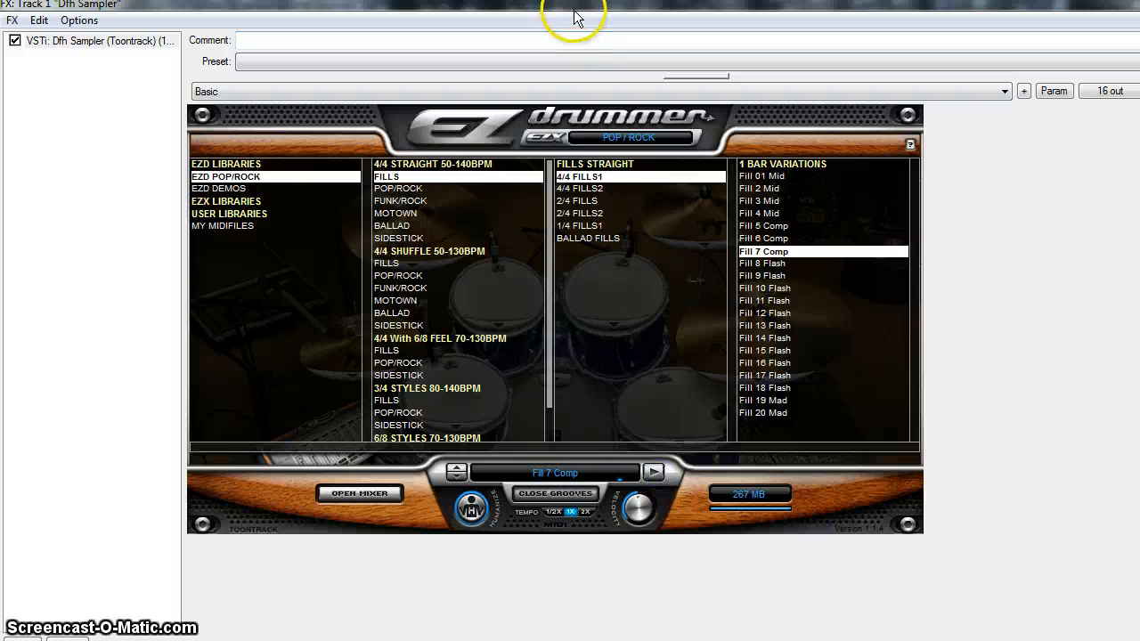
- Float the Dfh Sampler plug-in, place the Fill 7 Comp groove at the start of track 1, and close the plug-in window
double_click(98, 41)
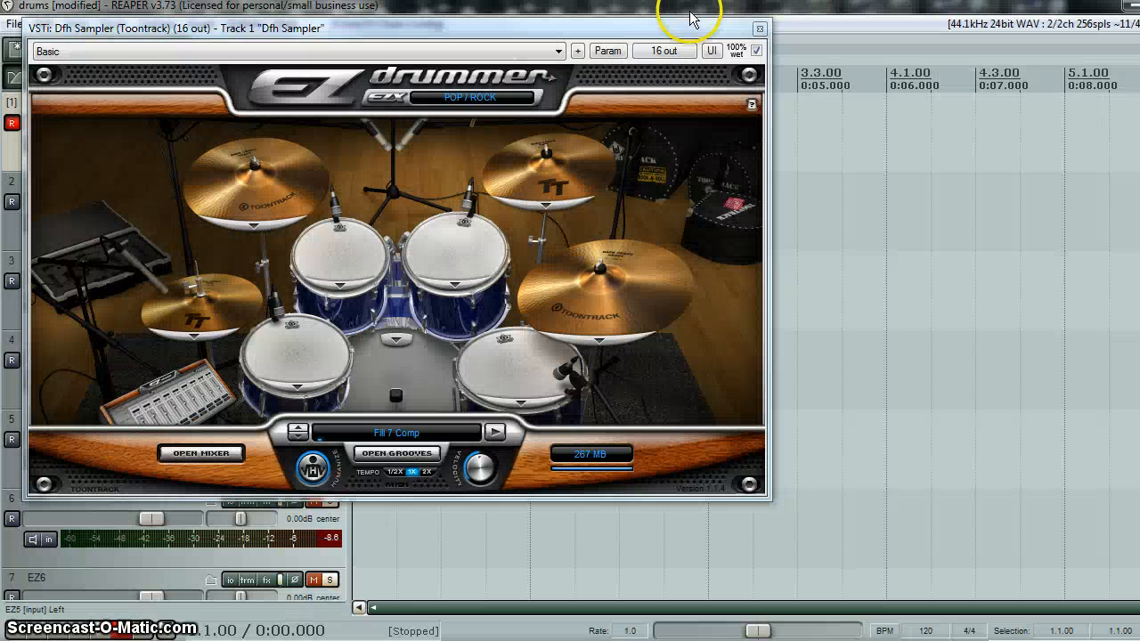
drag(693, 28, 869, 197)
click(572, 621)
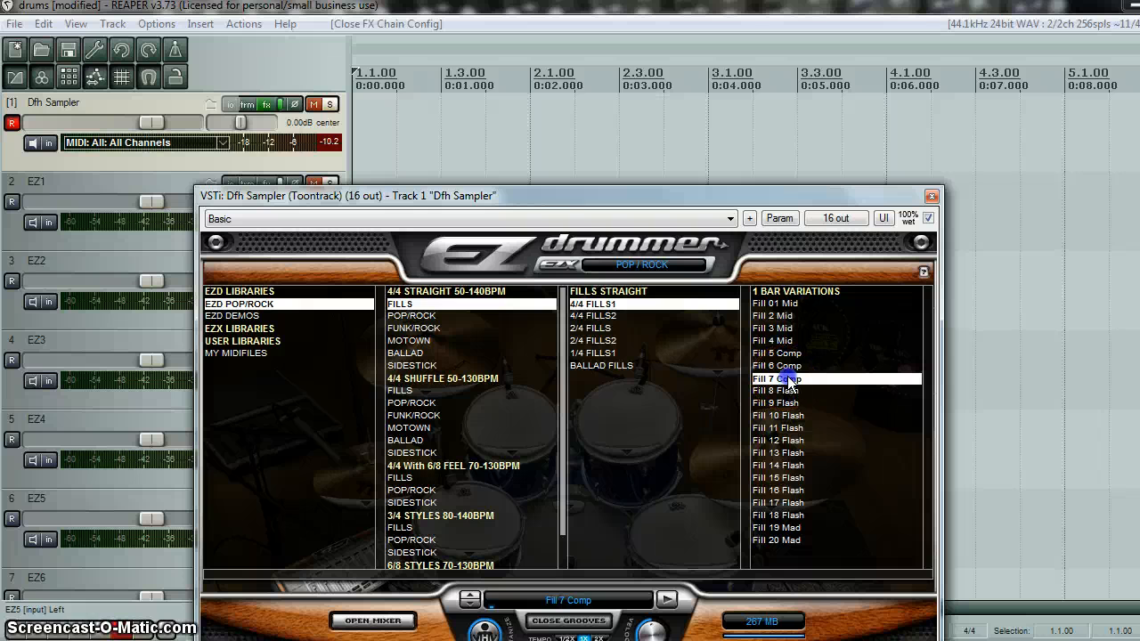
drag(555, 194, 335, 108)
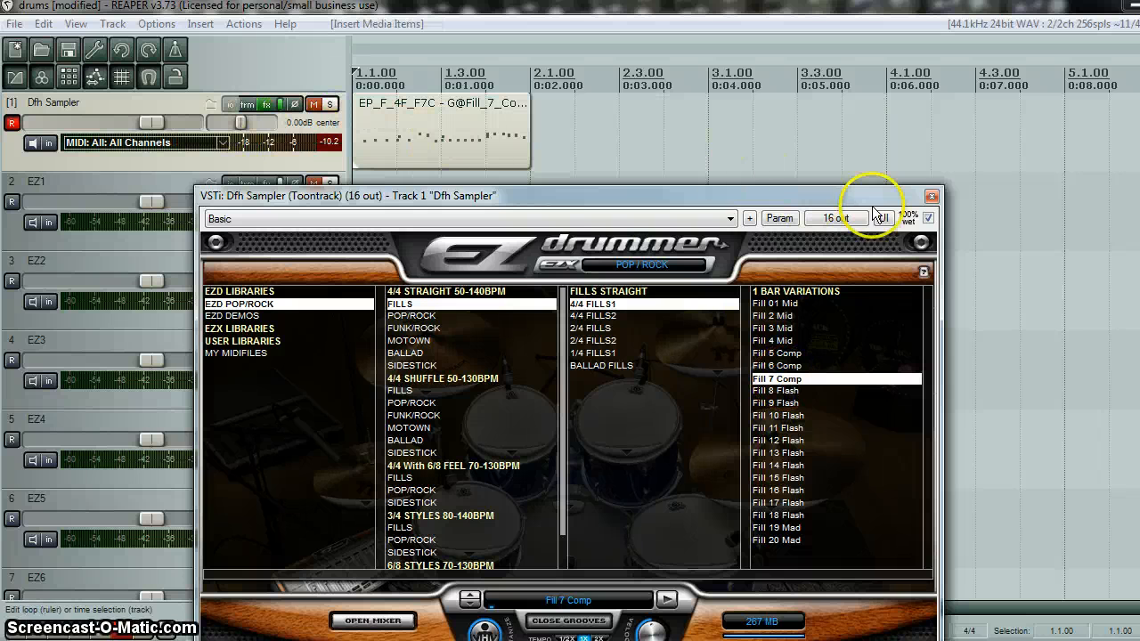
click(932, 196)
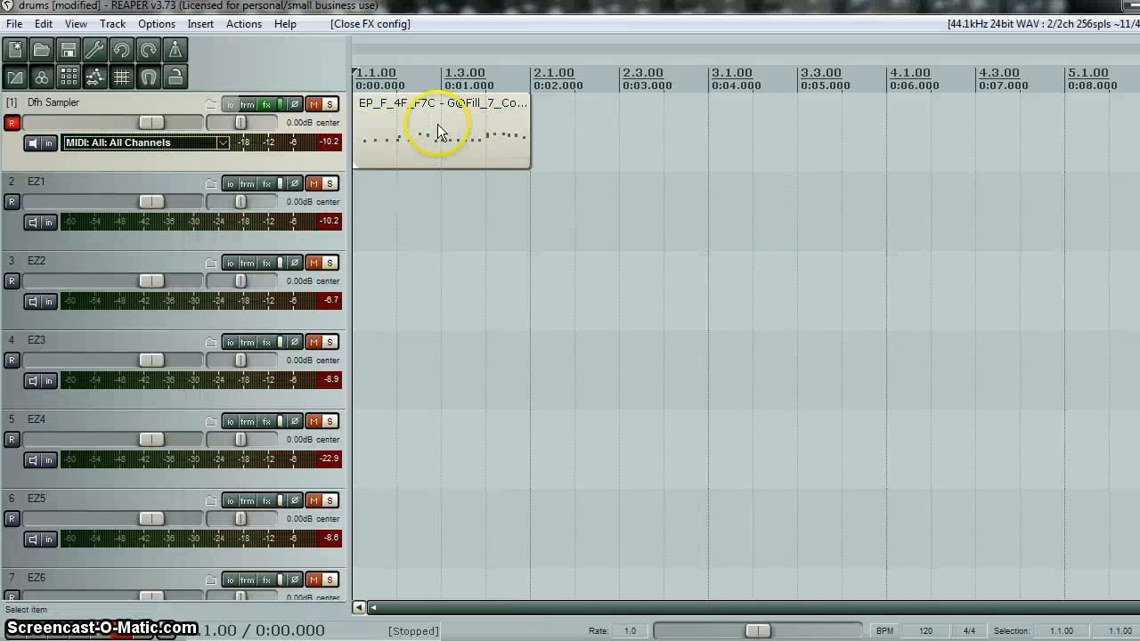
- Inspect the fill's notes in the MIDI editor, audition a few keys, and close the editor
double_click(403, 130)
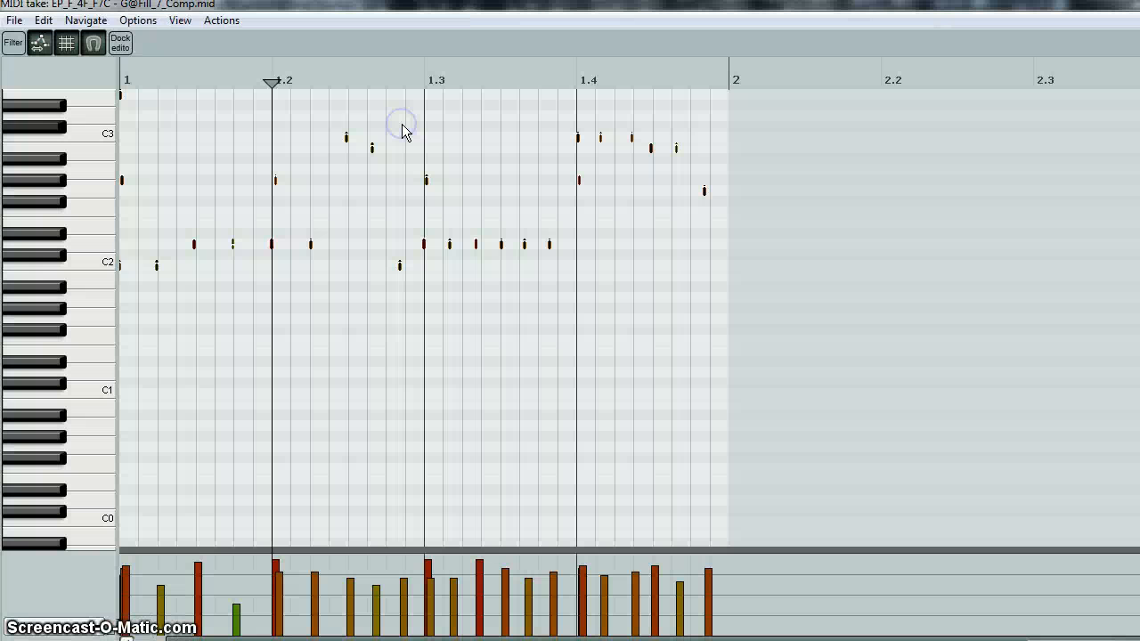
click(98, 181)
click(97, 214)
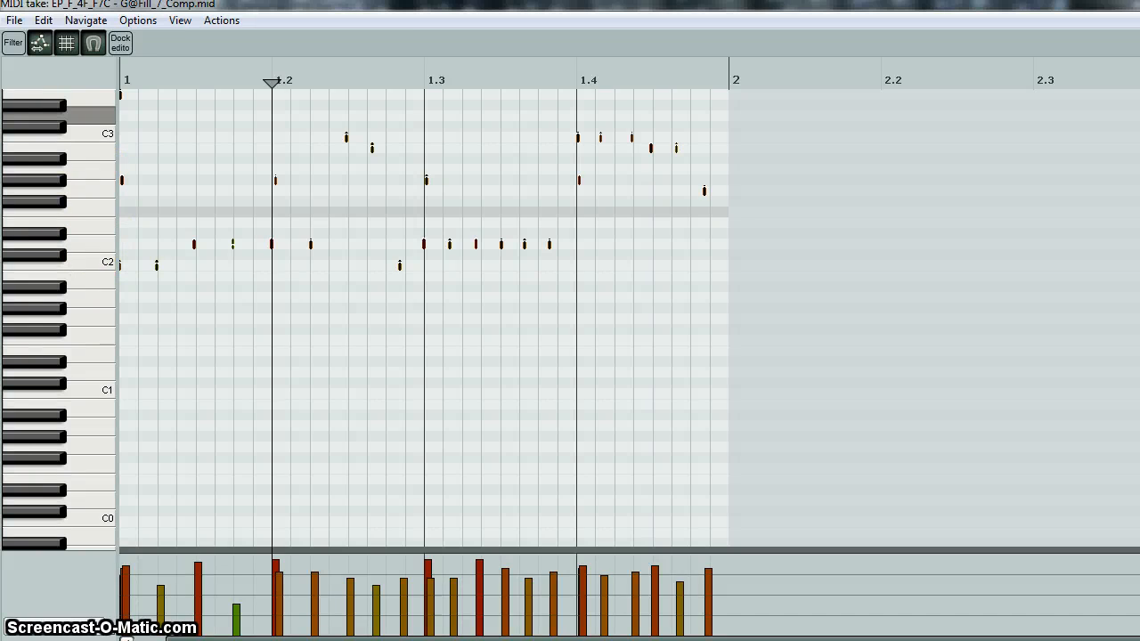
key(Escape)
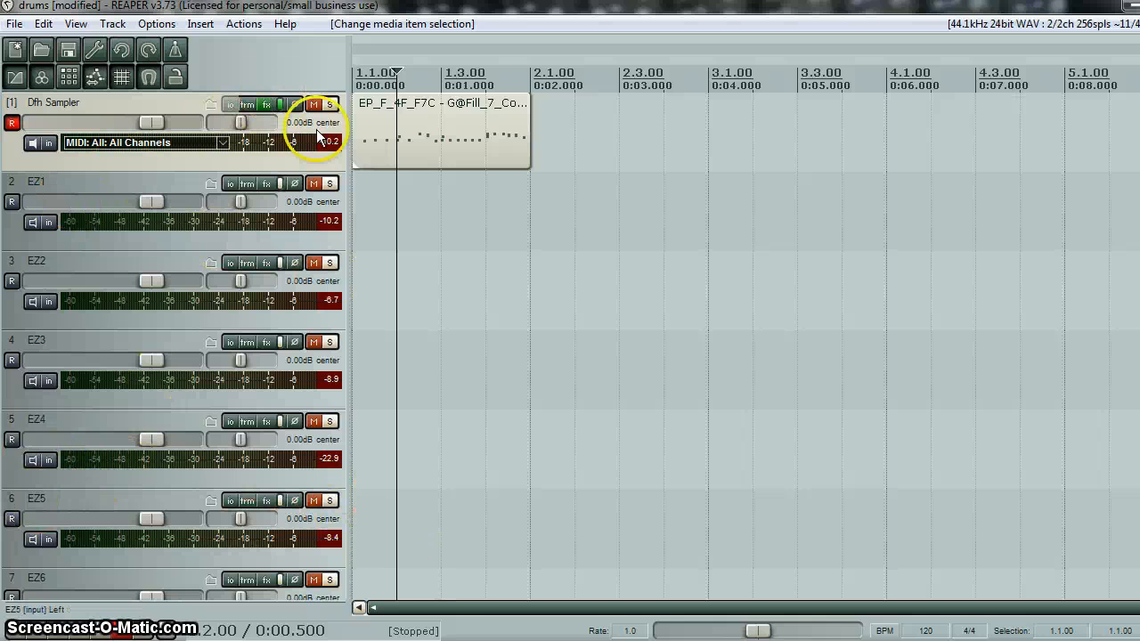
- Reopen the Dfh Sampler as a floating window, close its FX chain, and place it beside the track controls
click(268, 105)
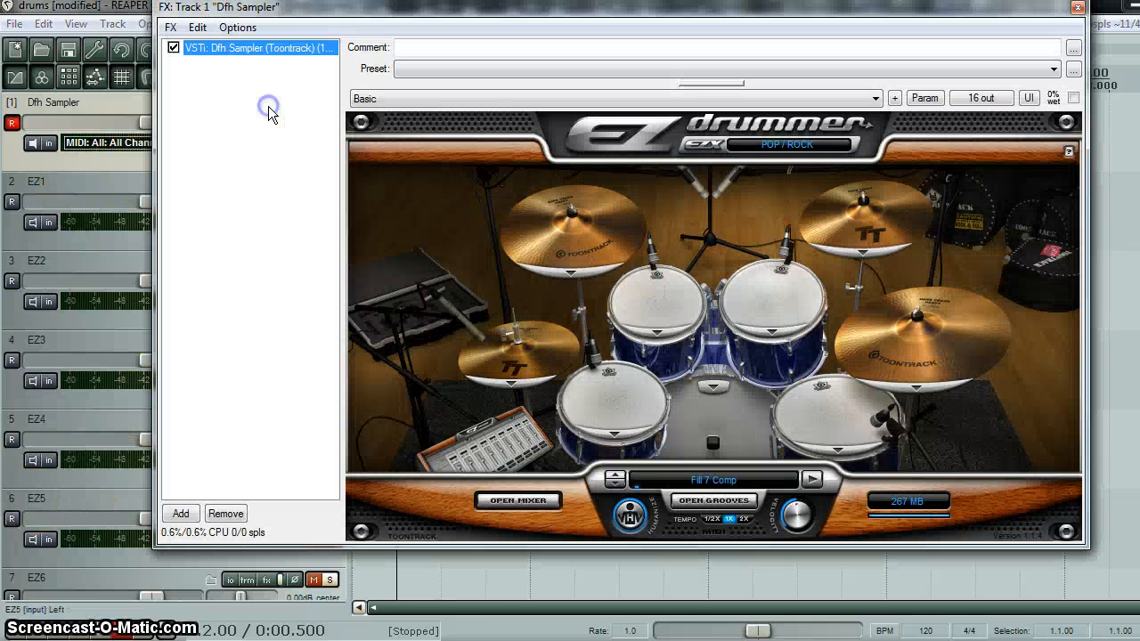
click(706, 501)
click(532, 501)
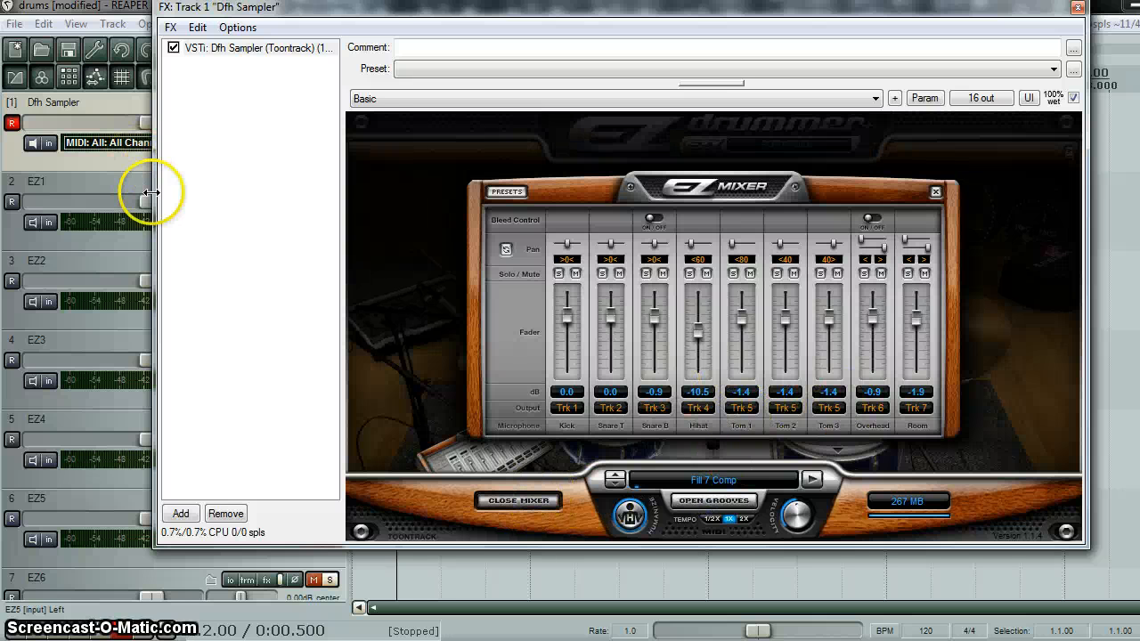
click(267, 49)
click(267, 49)
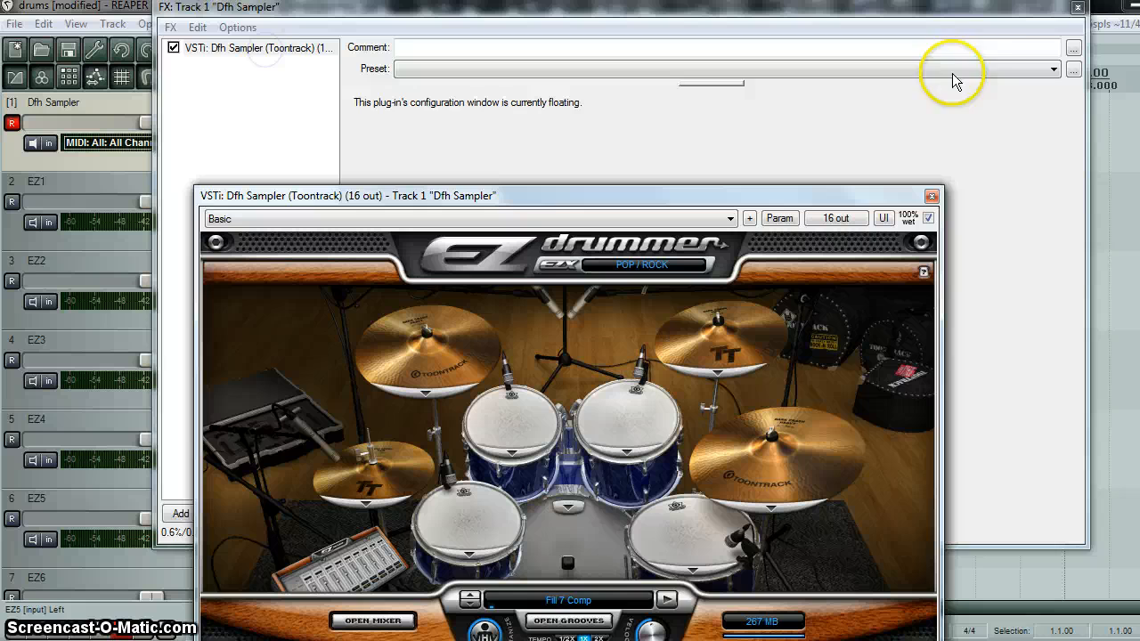
click(1078, 7)
click(791, 197)
drag(790, 197, 958, 58)
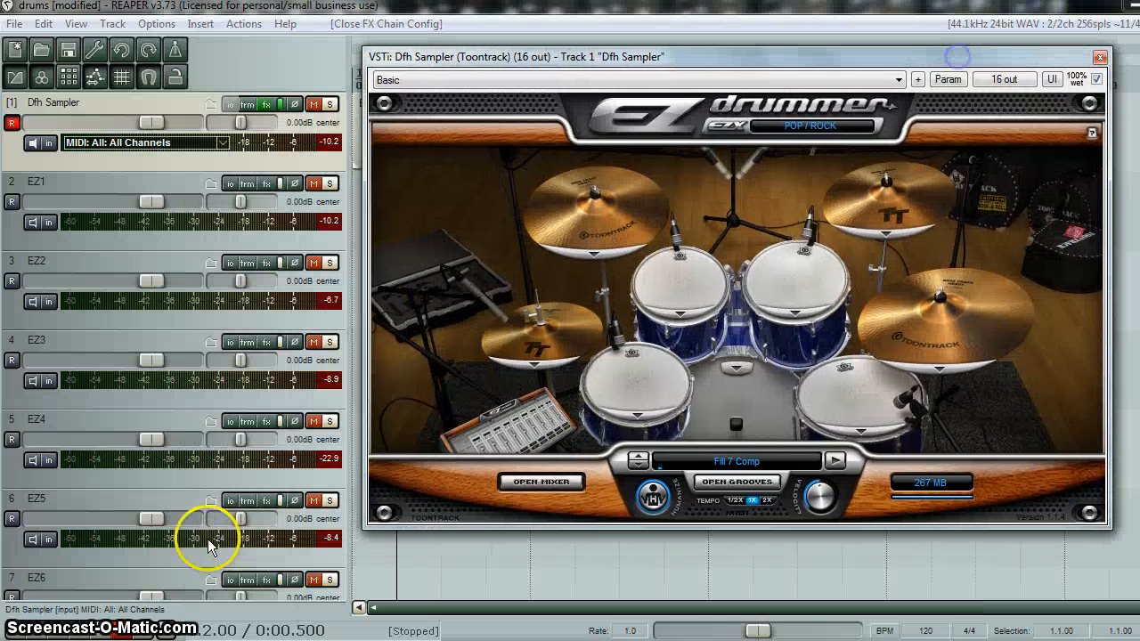
- Solo EZ5, show the EZ Mixer, and start playback of the fill
click(330, 502)
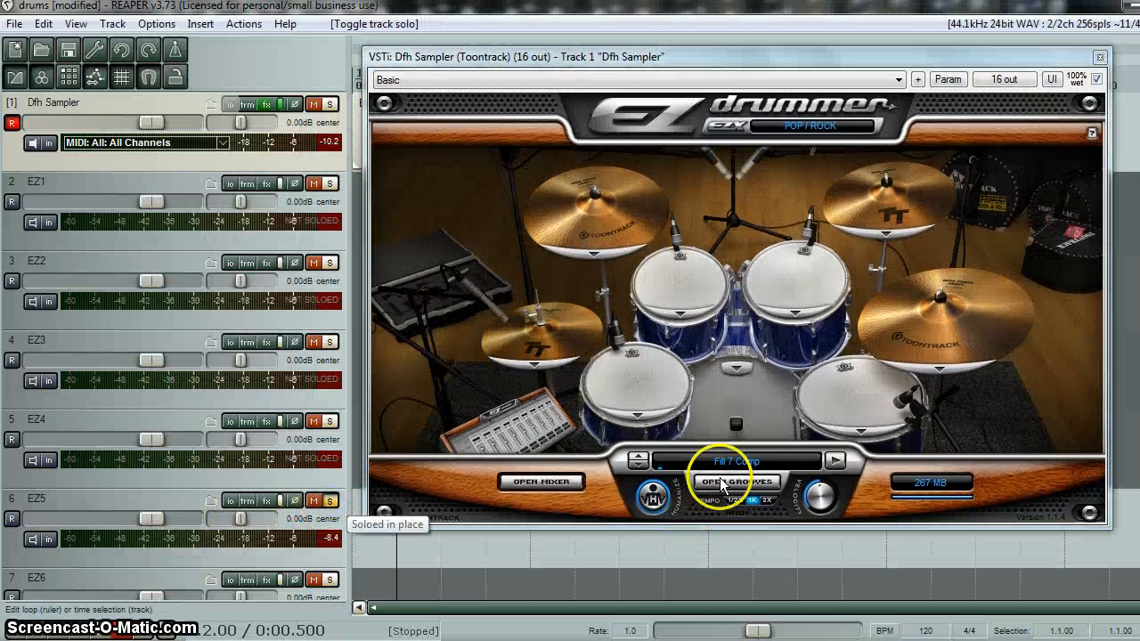
click(543, 483)
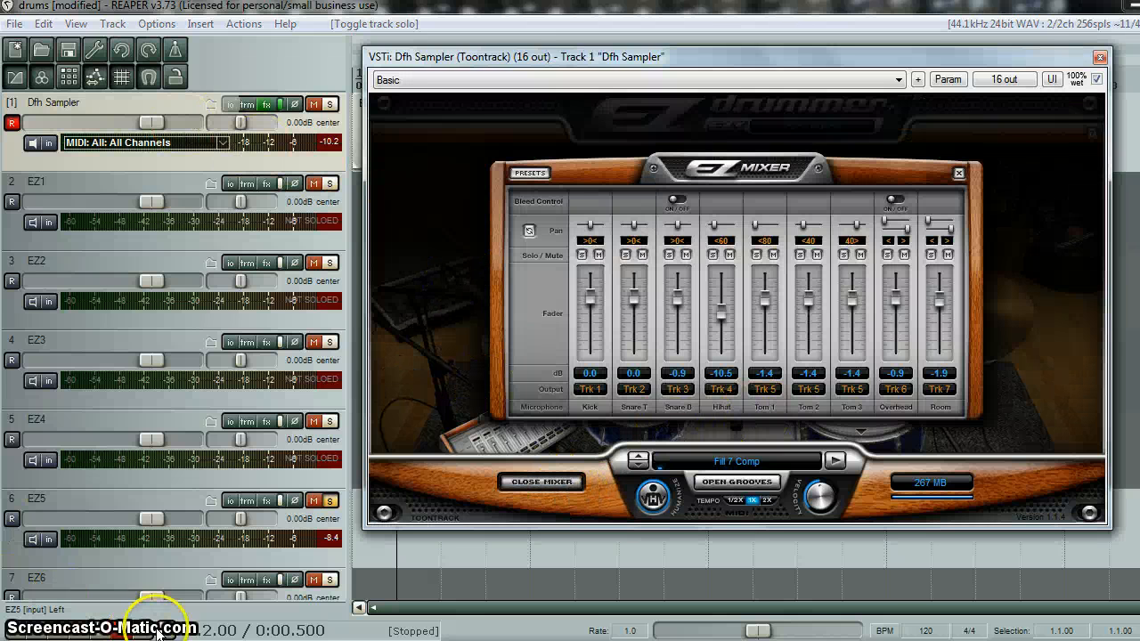
click(40, 635)
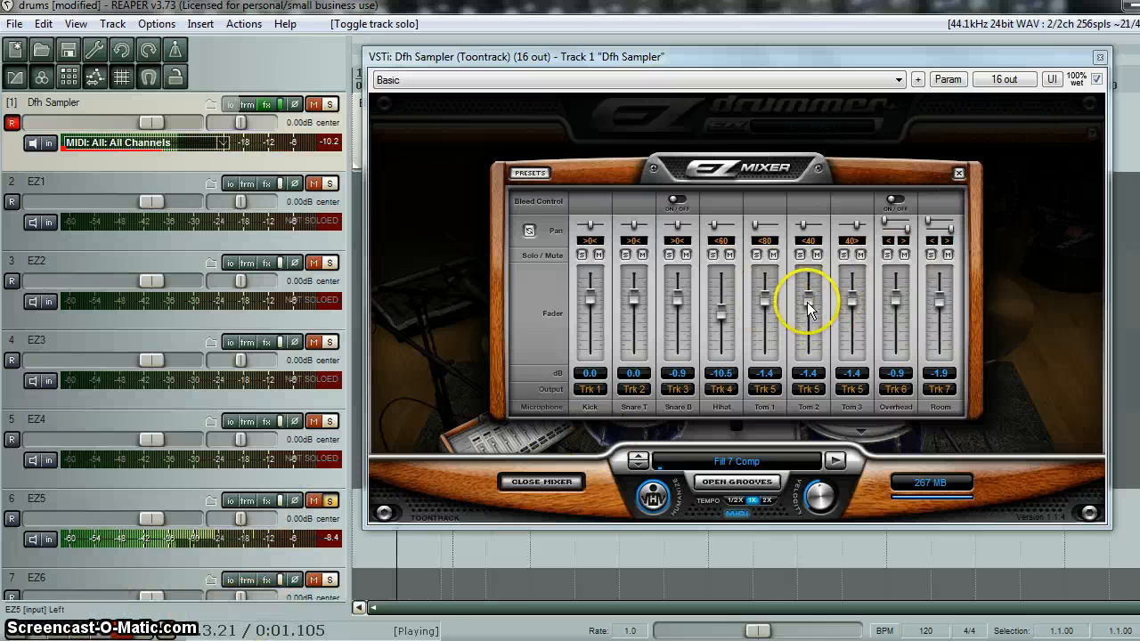
- Set the EZ Mixer faders to -2.4 dB for Tom 1, -9.0 dB for Tom 2 and -6.0 dB for Tom 3
drag(810, 306, 811, 394)
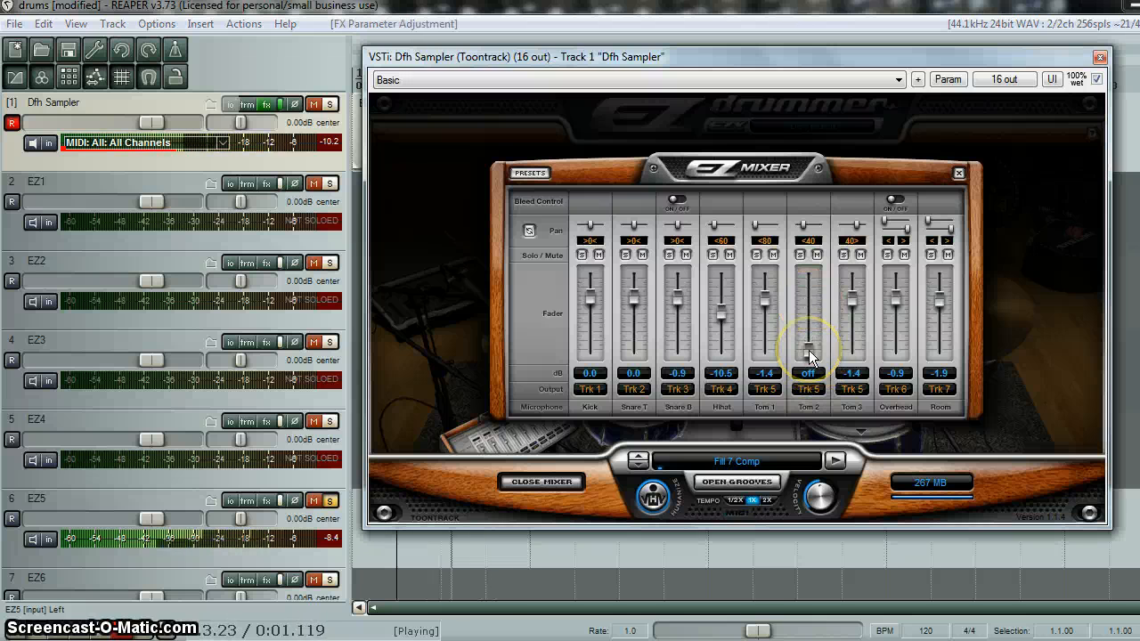
drag(811, 354, 753, 376)
drag(852, 295, 812, 301)
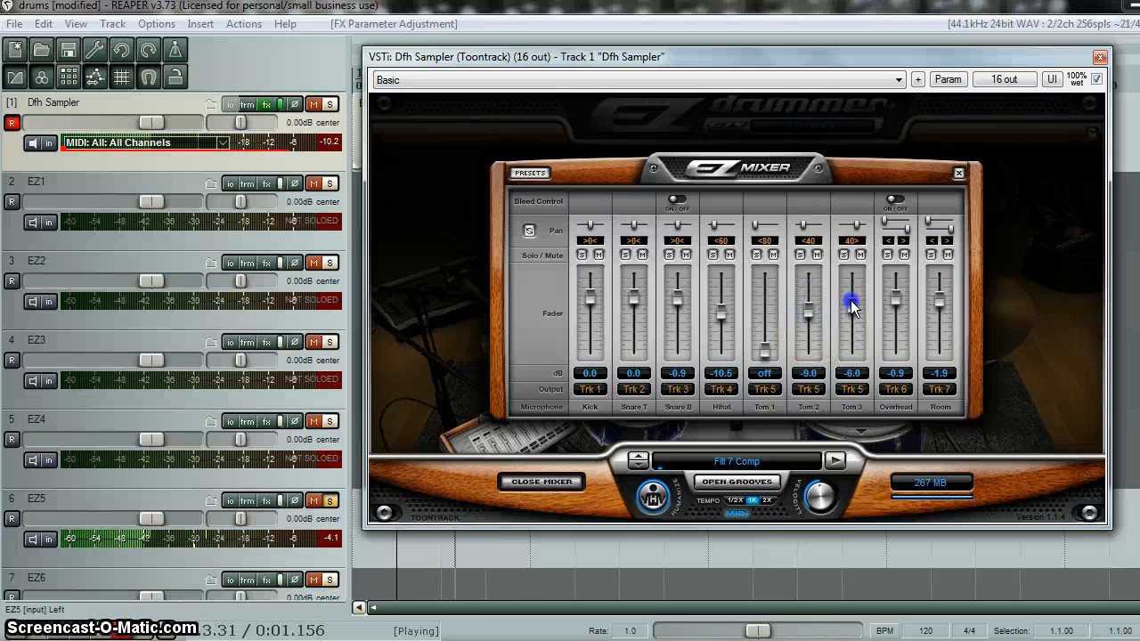
click(765, 355)
drag(773, 316, 765, 301)
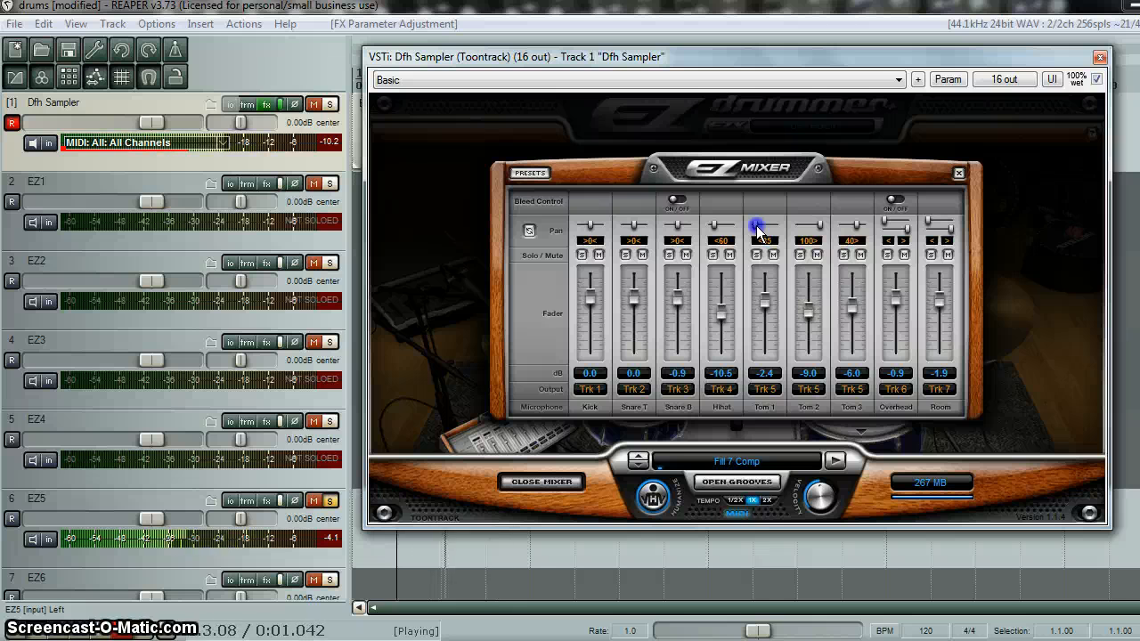
- Try the toms panned to 100>, and set Tom 1 to <54, Tom 2 to 8> and Tom 3 to <23
drag(757, 230, 784, 228)
drag(854, 226, 877, 227)
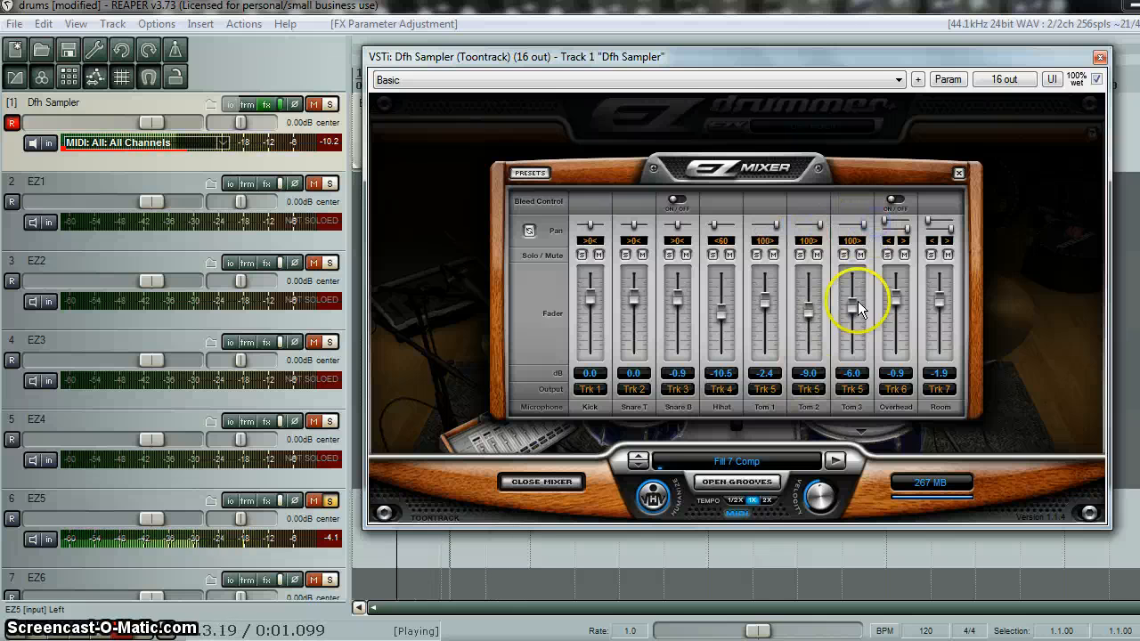
drag(769, 229, 847, 232)
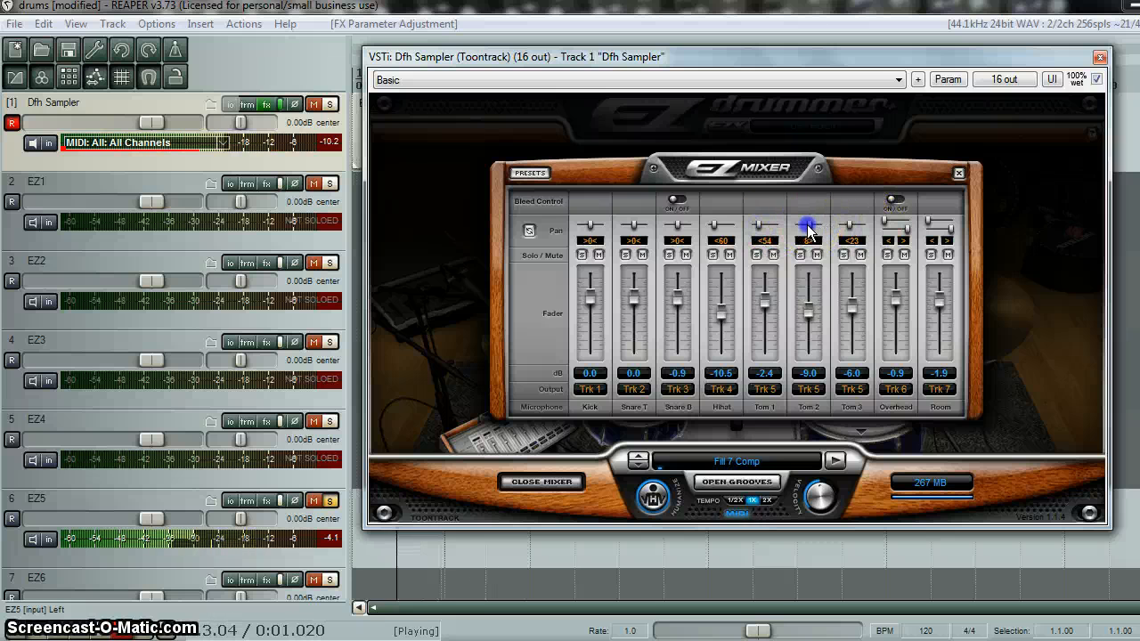
- View the output choices for Tom 1, and switch the solo from EZ5 to EZ1
click(765, 389)
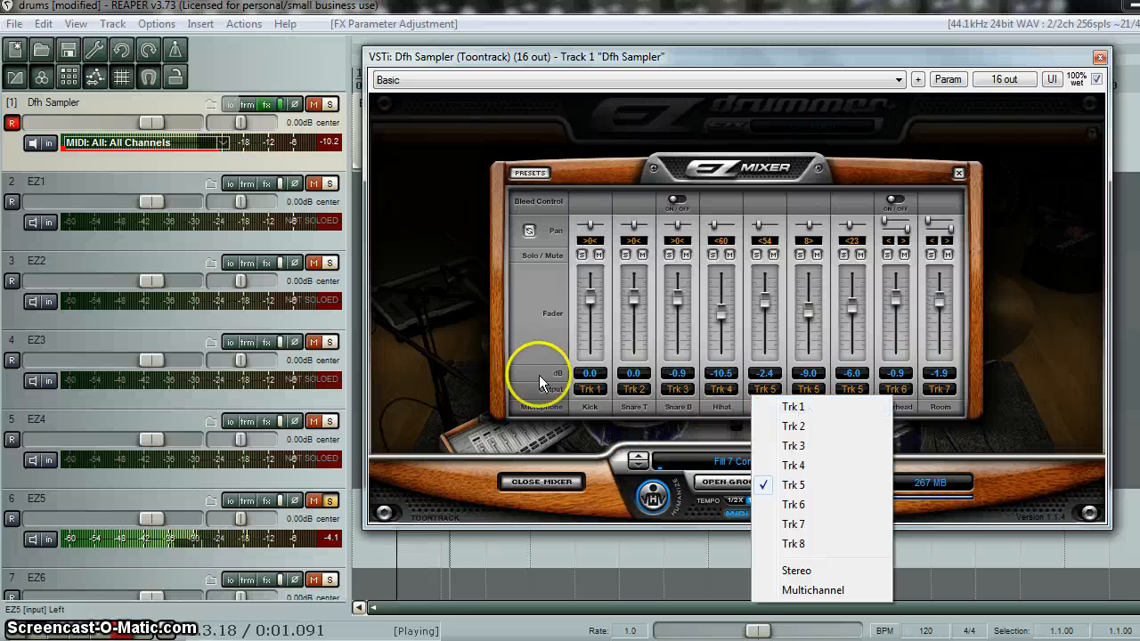
click(542, 330)
click(328, 183)
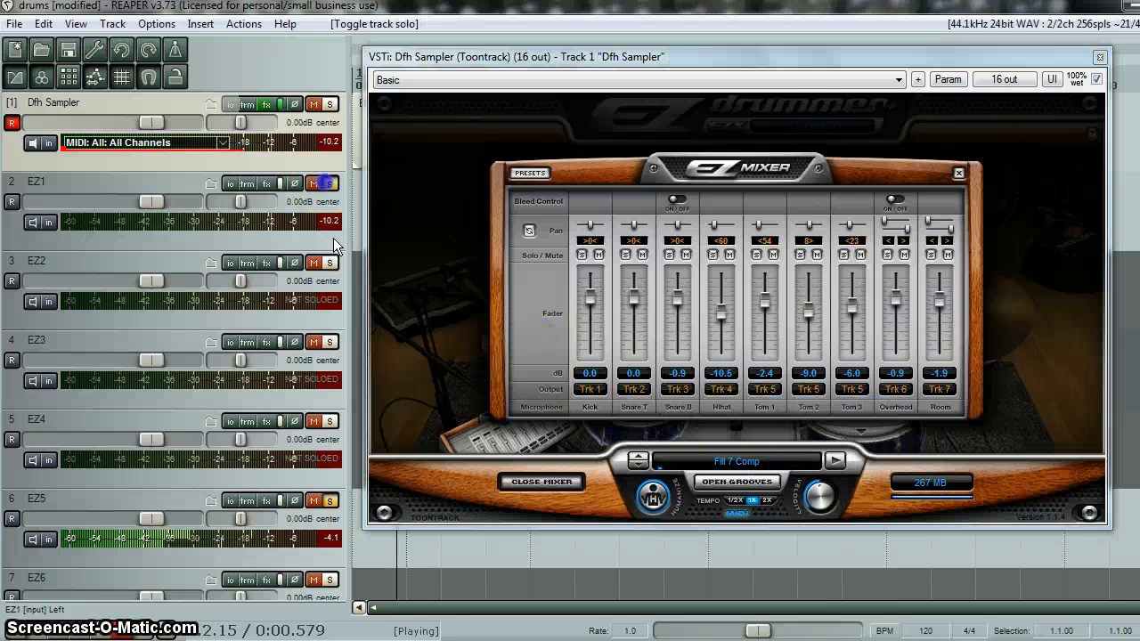
click(330, 501)
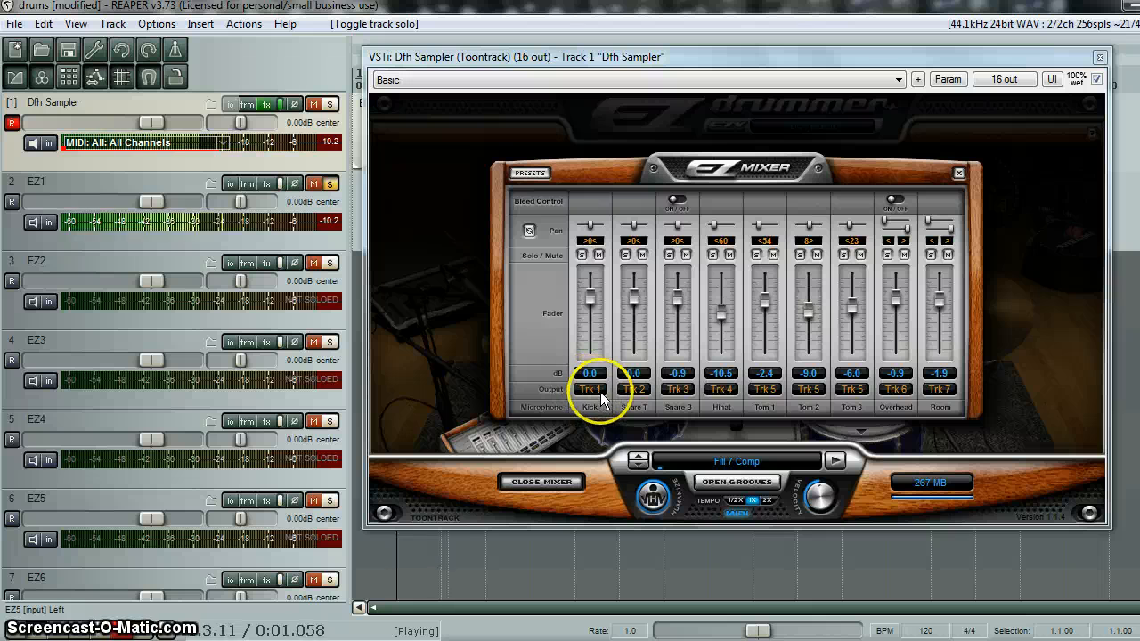
- Route Tom 1 to Trk 1 to hear it on EZ1, and return its output to Trk 5
click(768, 390)
click(798, 411)
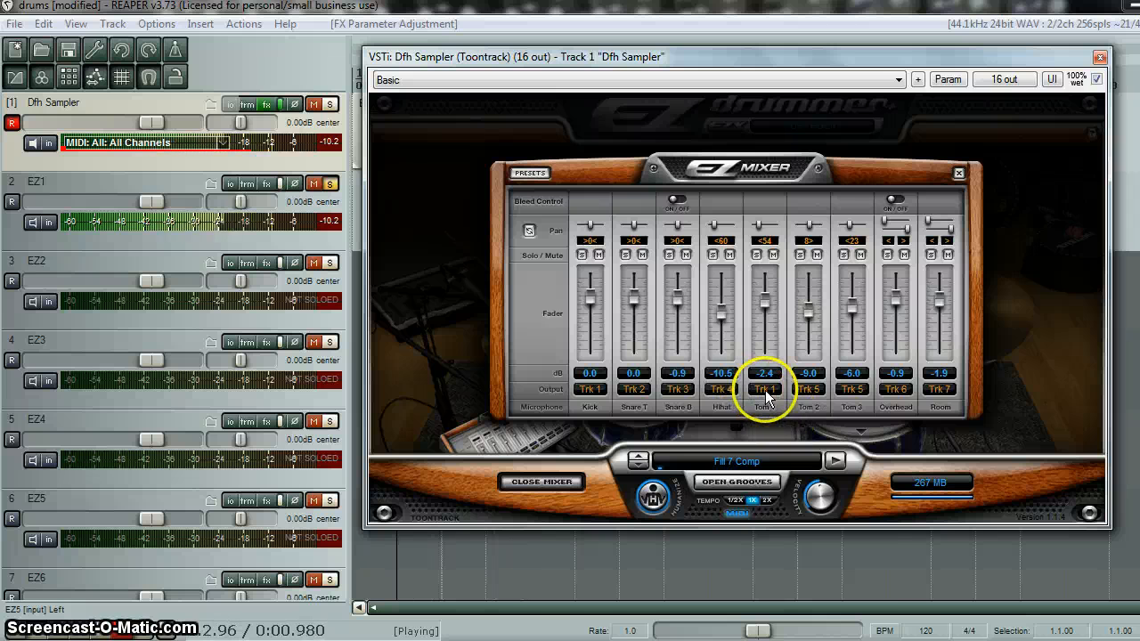
click(765, 391)
click(819, 486)
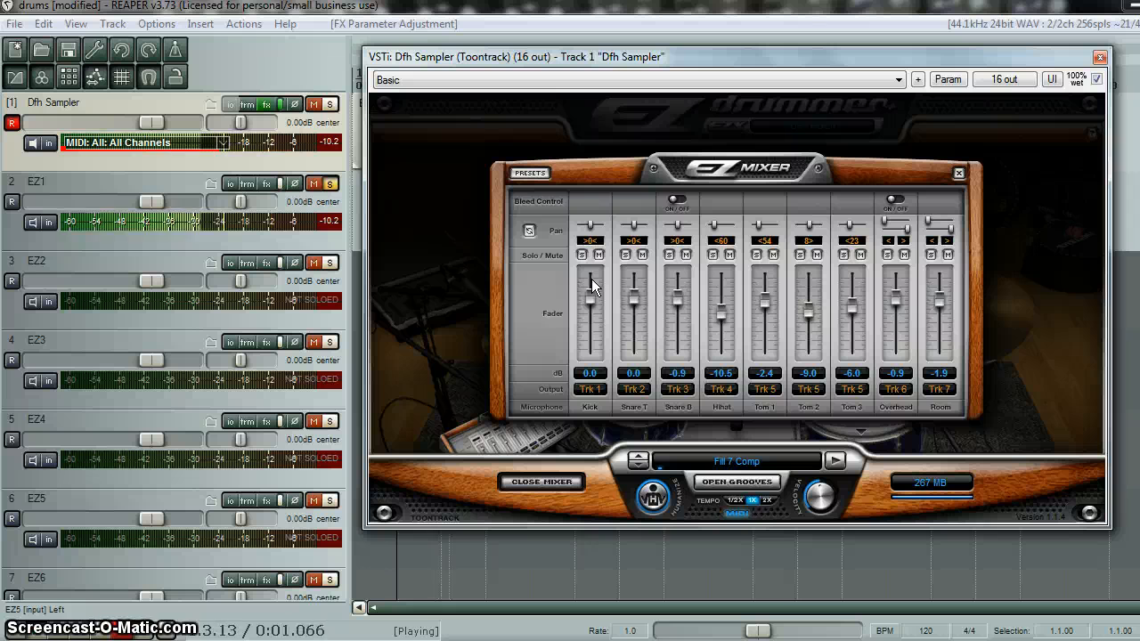
- Unsolo EZ1, close the Dfh Sampler window, stop playback, and return to the project start
click(329, 184)
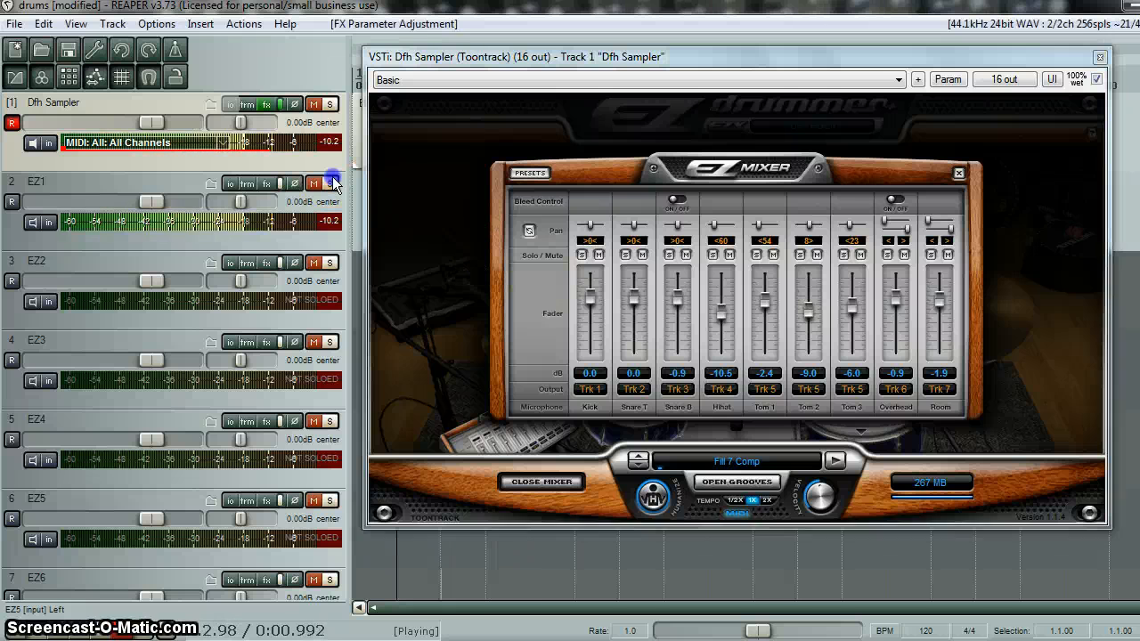
click(1100, 58)
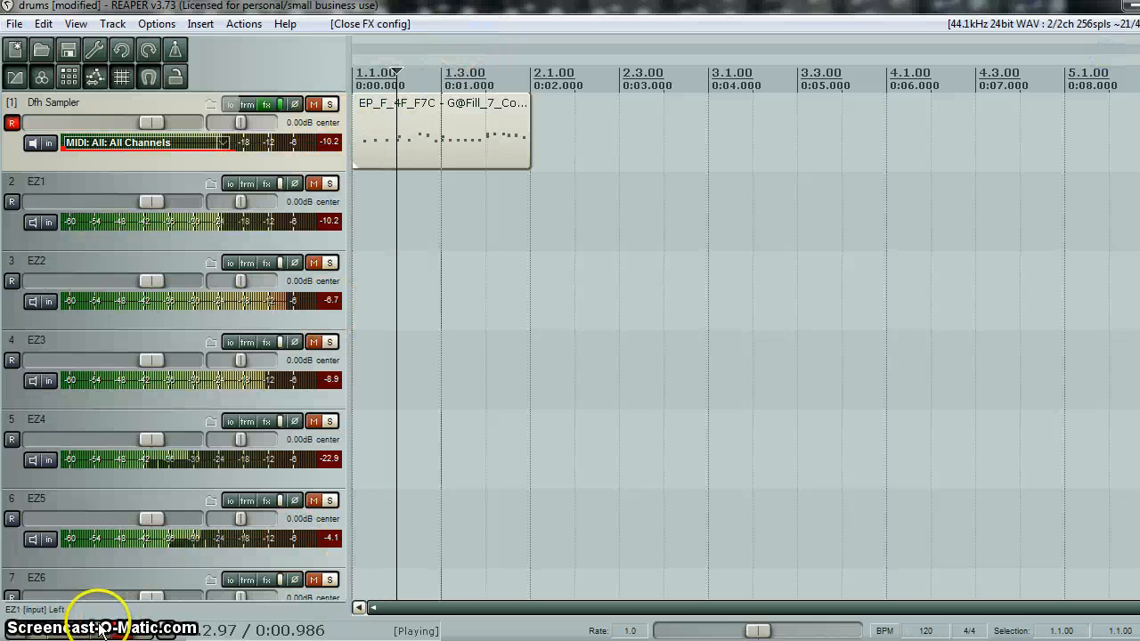
click(145, 629)
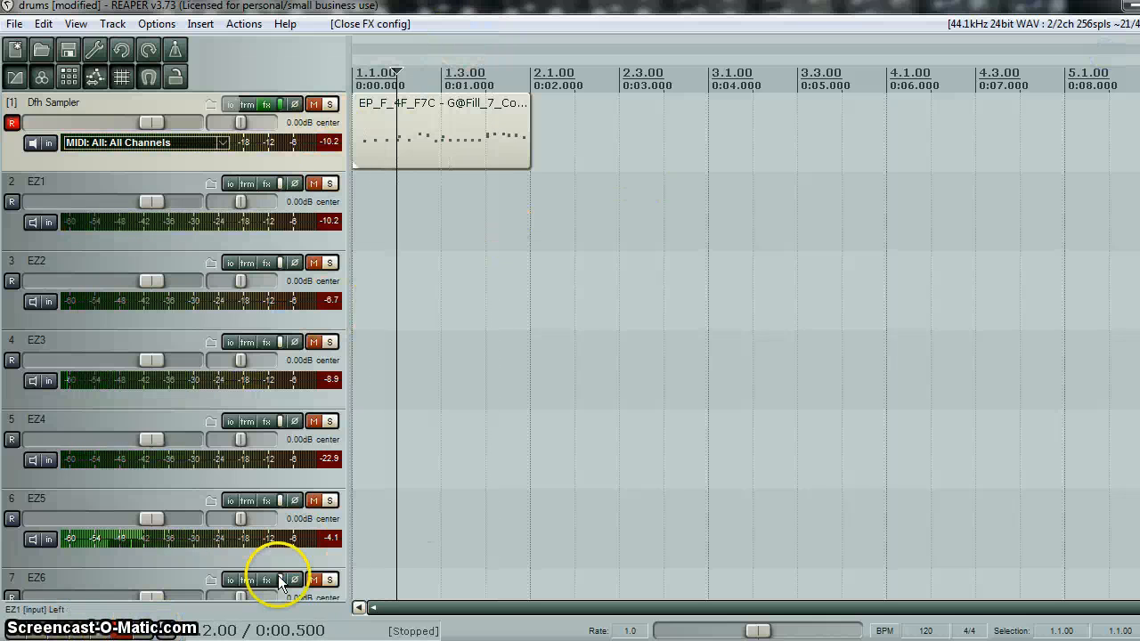
click(21, 628)
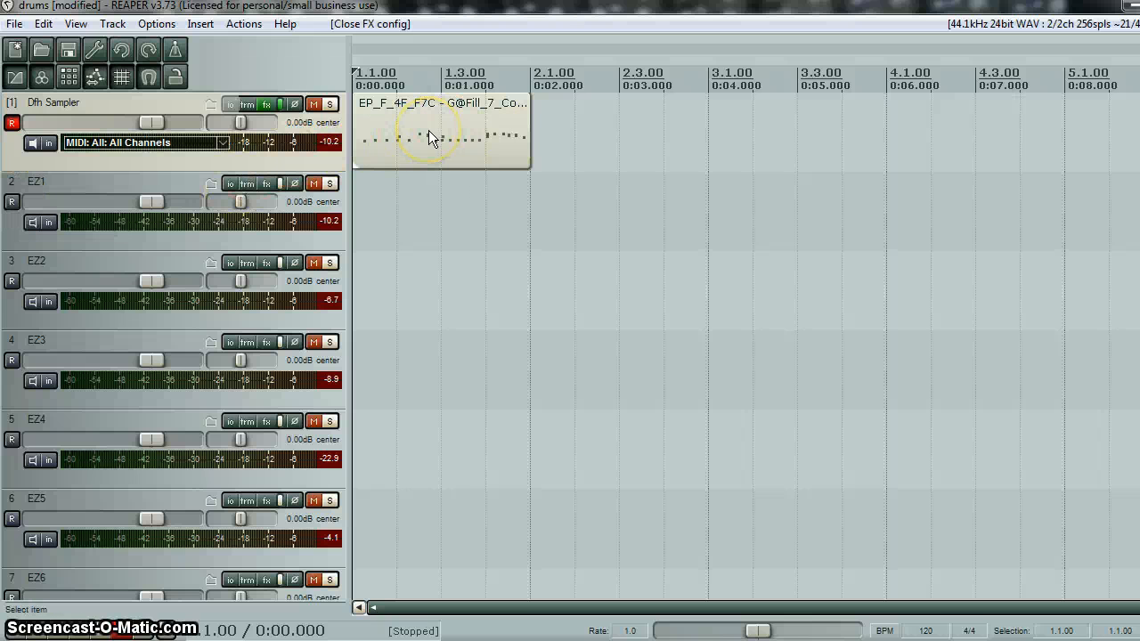
click(269, 104)
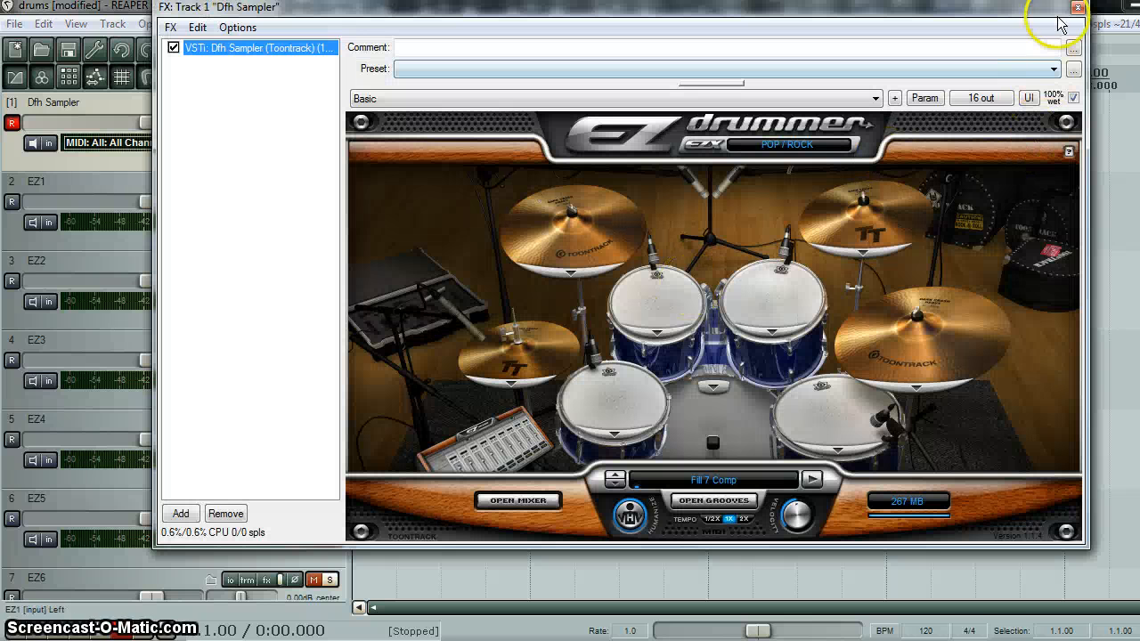
click(1085, 13)
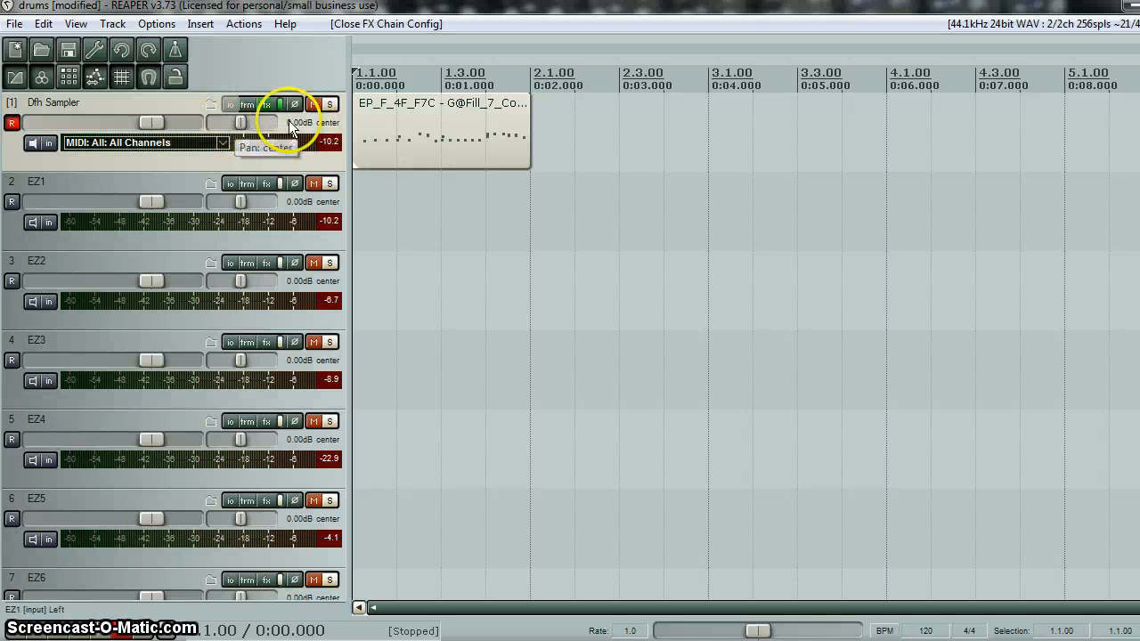
- Arm EZ1 and EZ2 for recording and set both tracks to record their output in mono
click(12, 202)
click(12, 282)
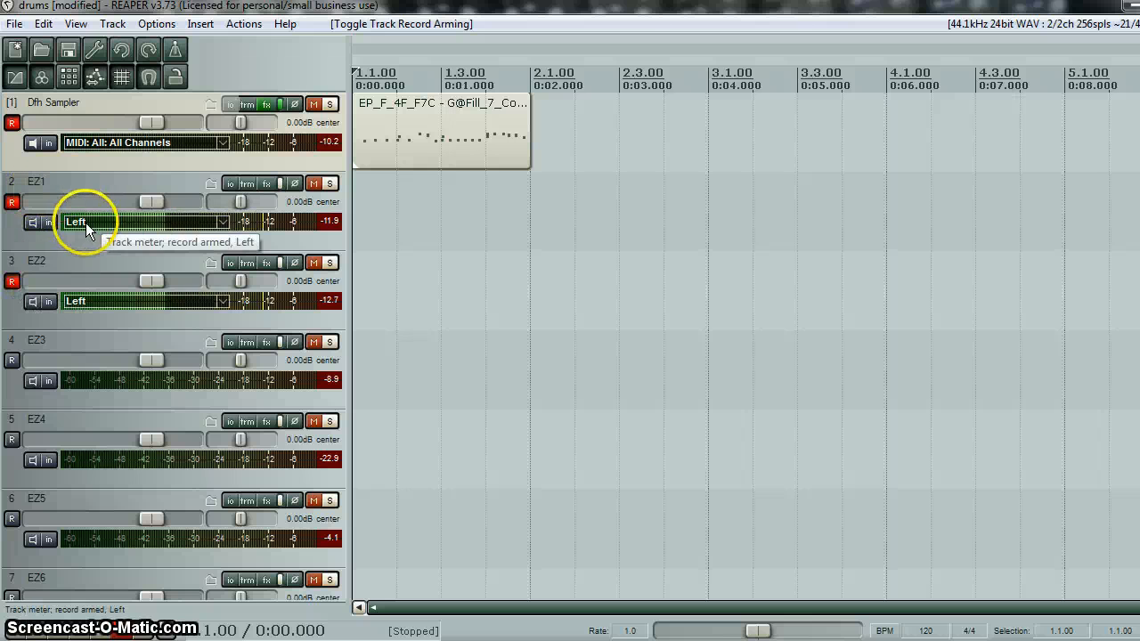
right_click(12, 201)
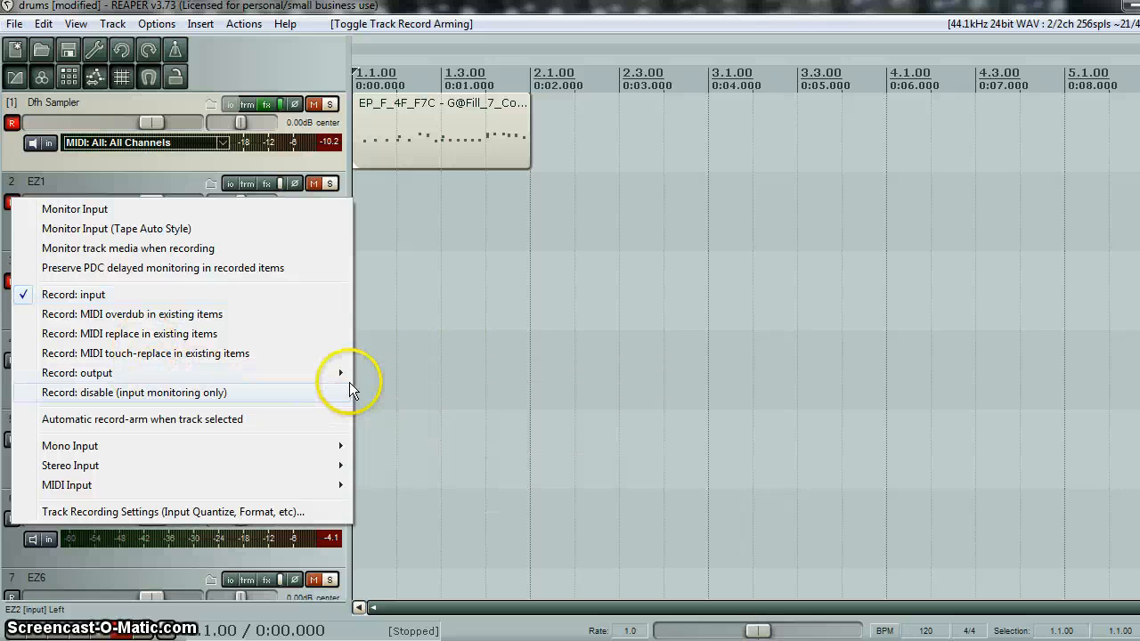
mouse_move(345, 386)
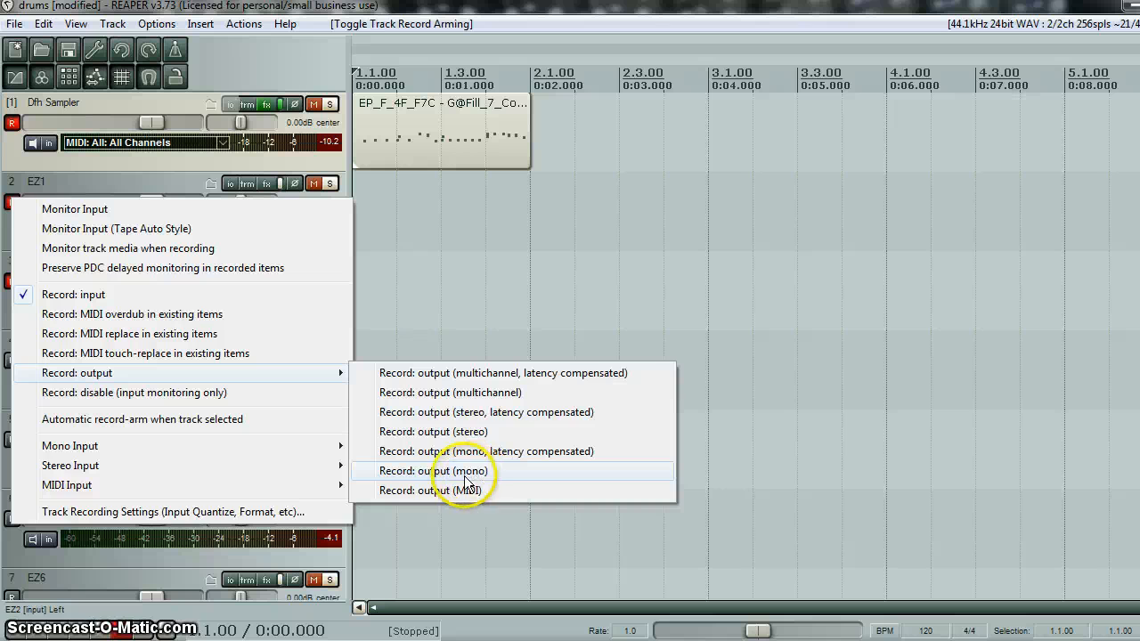
click(437, 472)
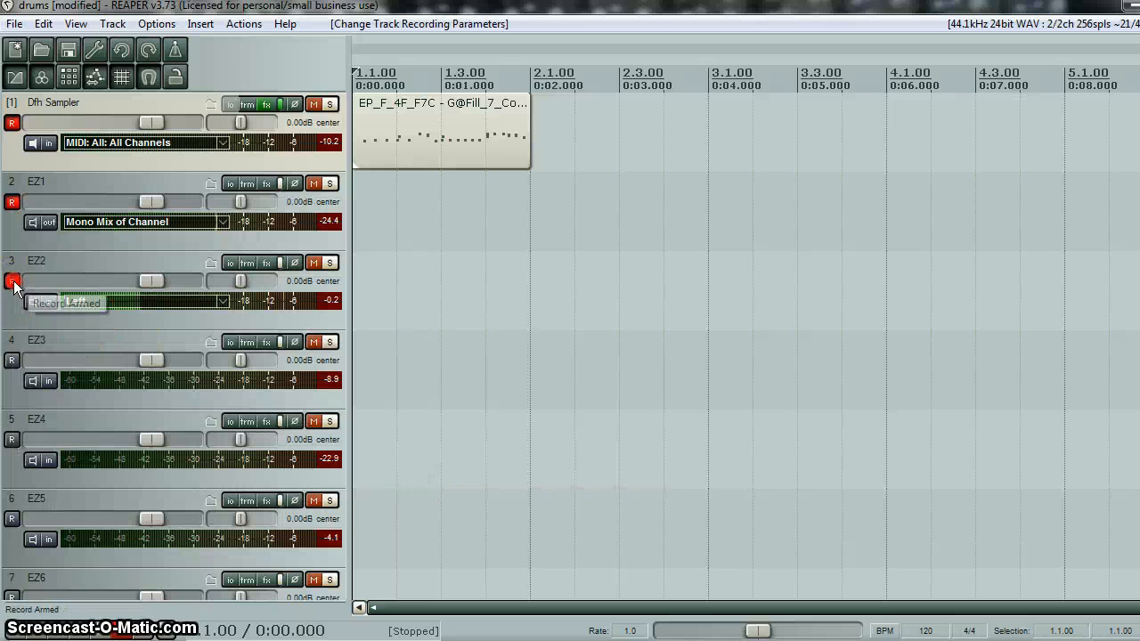
right_click(13, 283)
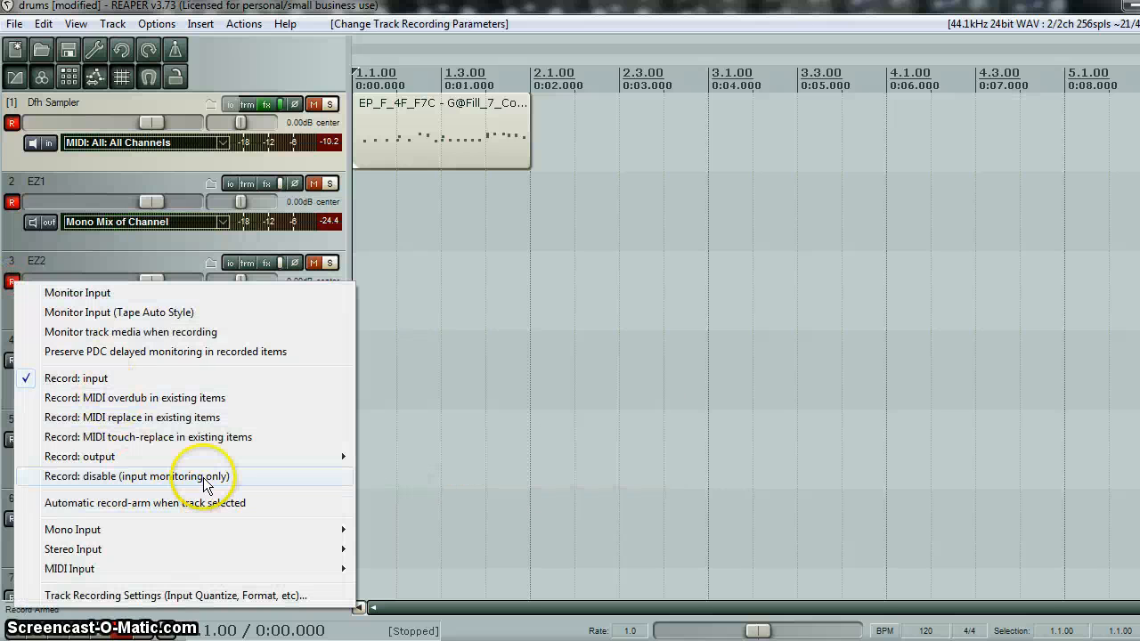
mouse_move(337, 457)
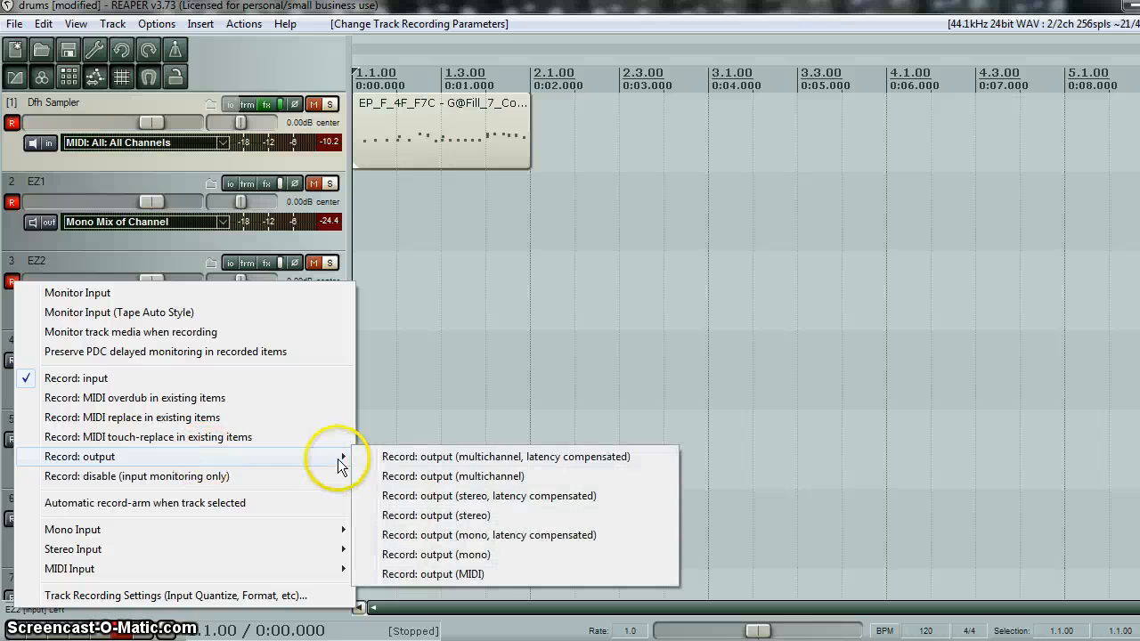
click(474, 554)
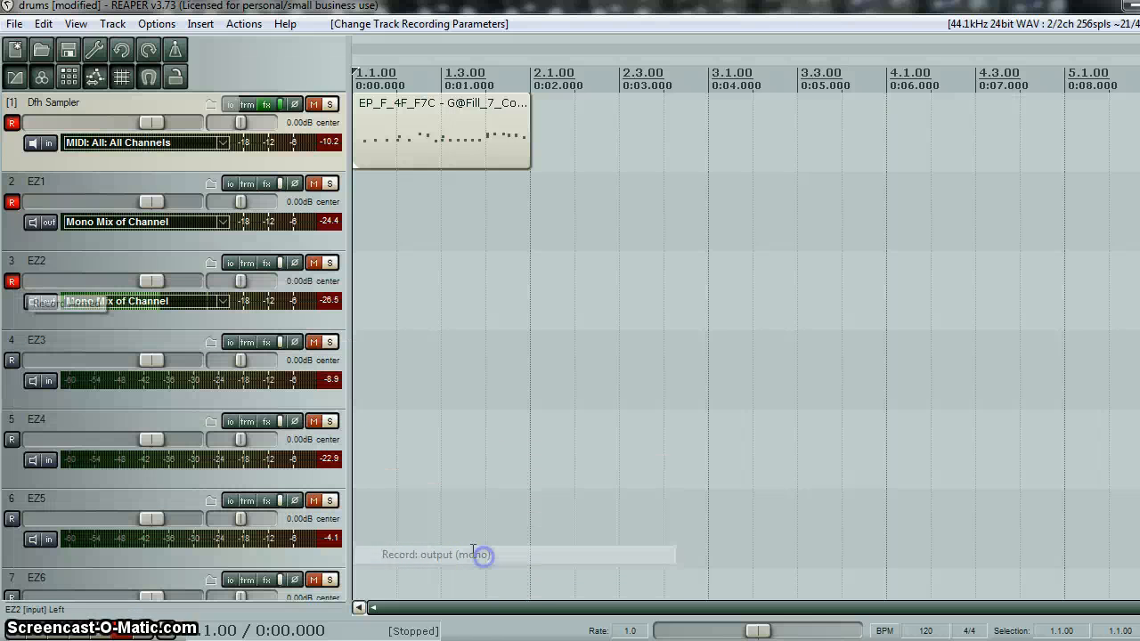
- Arm EZ5 for recording and set it to record its output in stereo
click(13, 520)
right_click(14, 522)
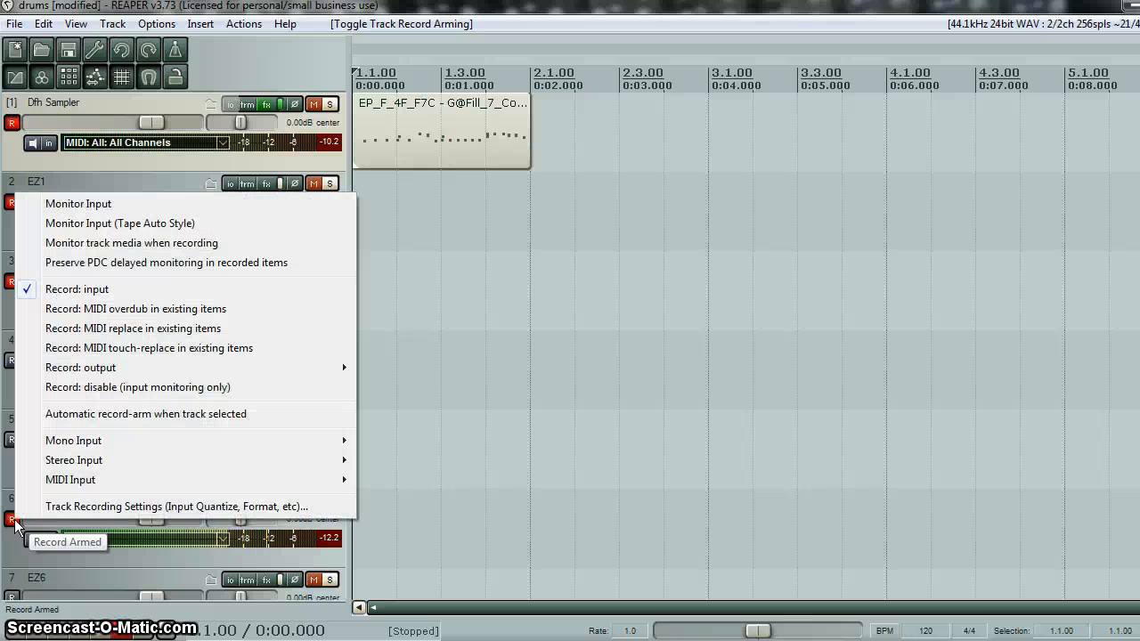
mouse_move(249, 373)
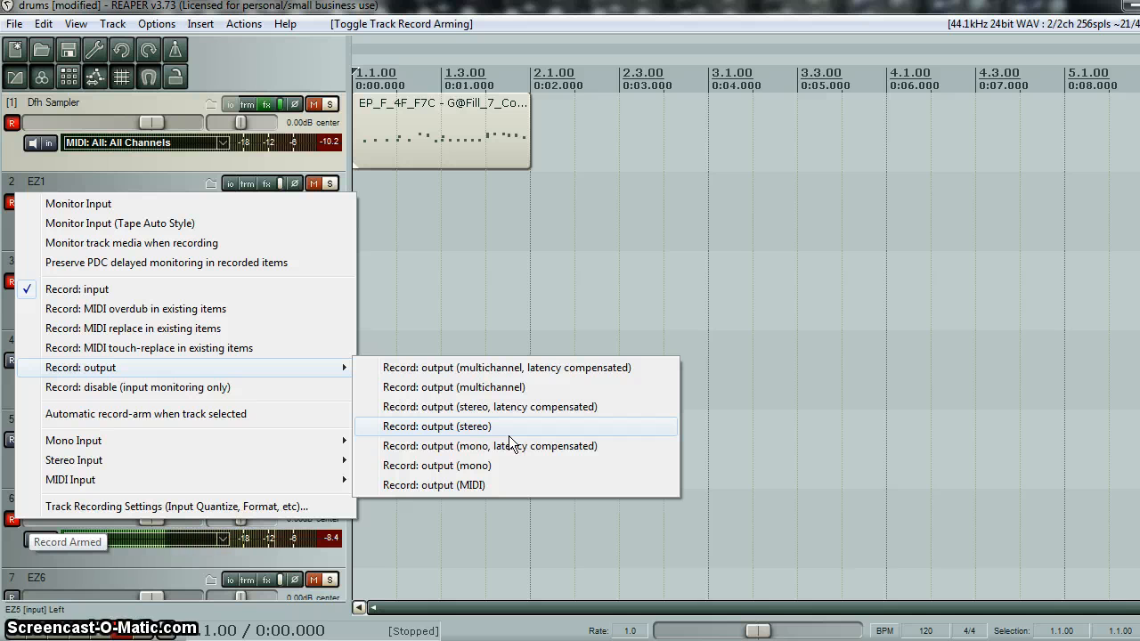
drag(509, 435, 510, 396)
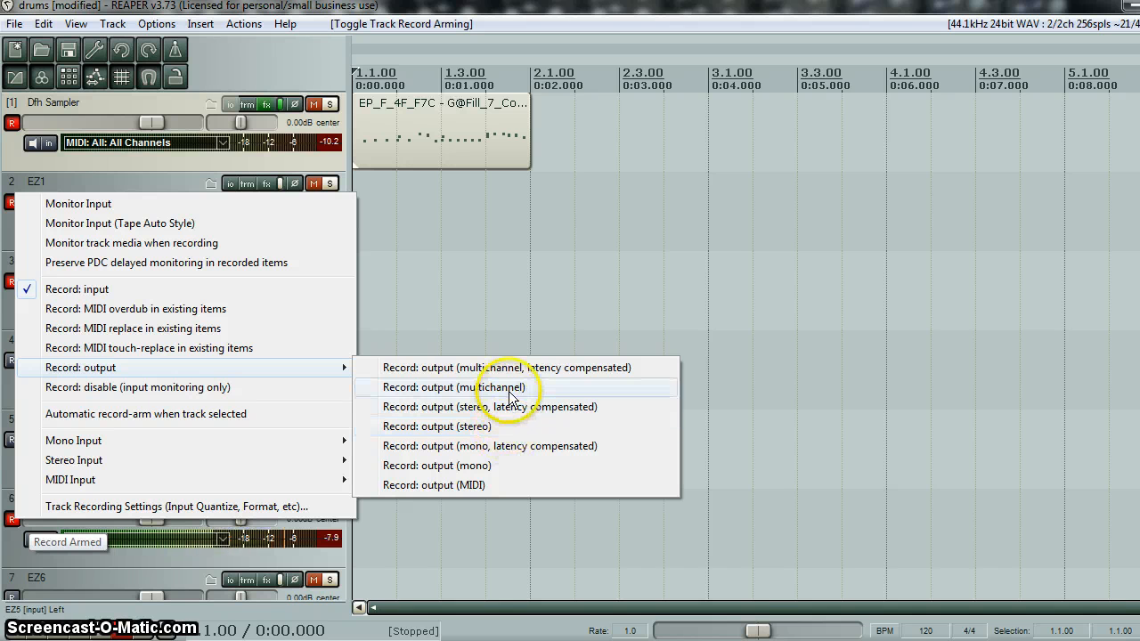
click(465, 429)
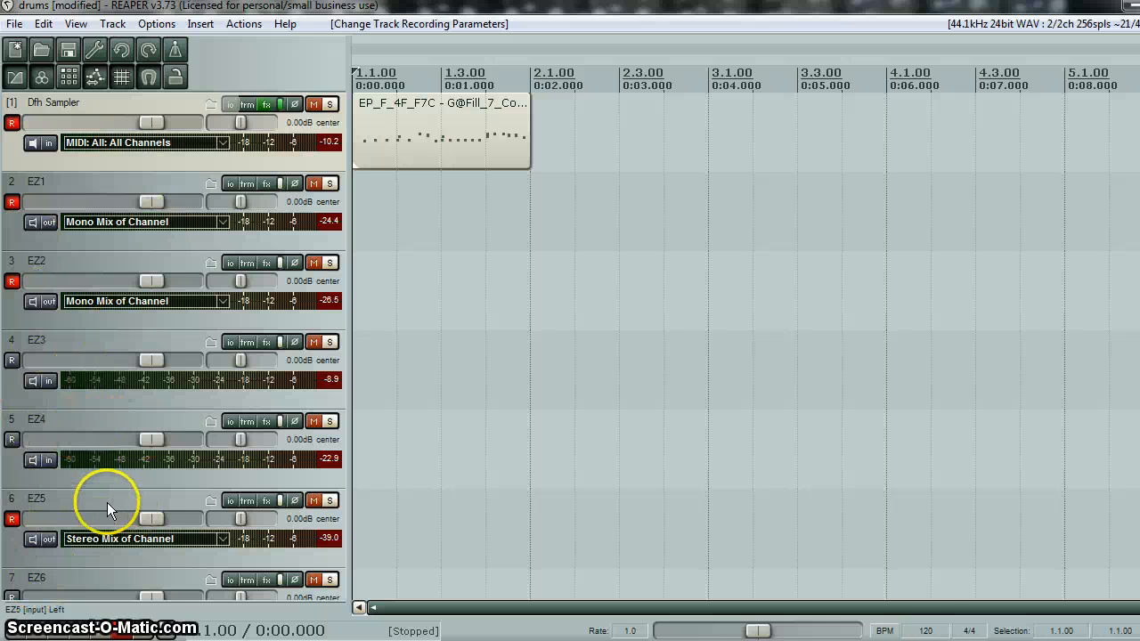
- Disarm the Dfh Sampler track, record the fill onto the armed EZ tracks, and save all recorded files
drag(1124, 609, 1086, 602)
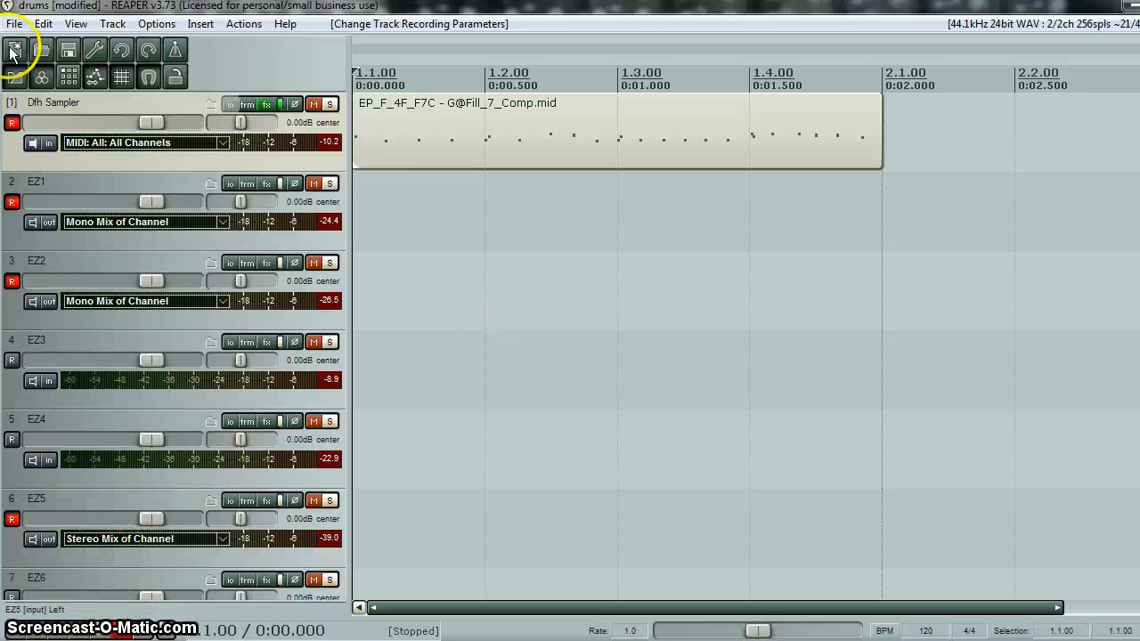
click(11, 122)
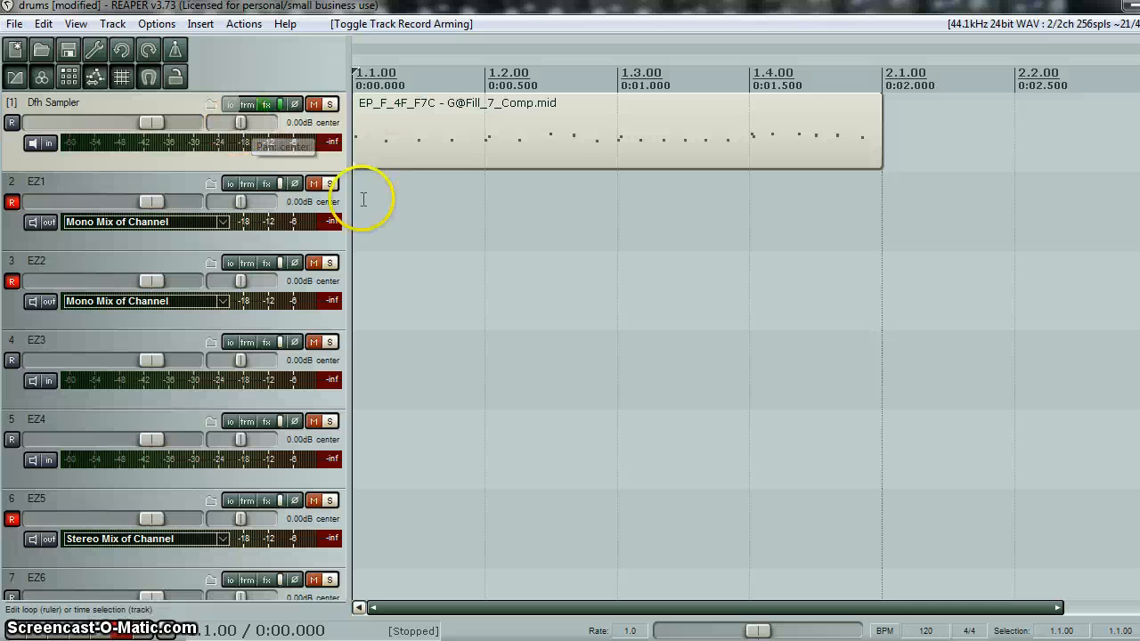
click(125, 631)
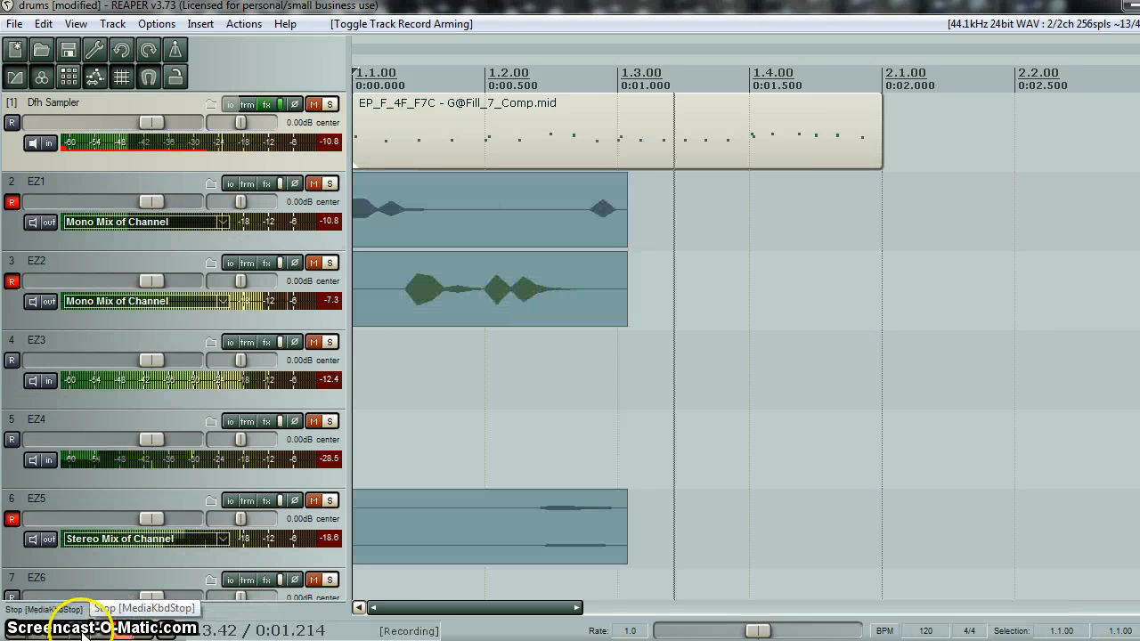
click(82, 631)
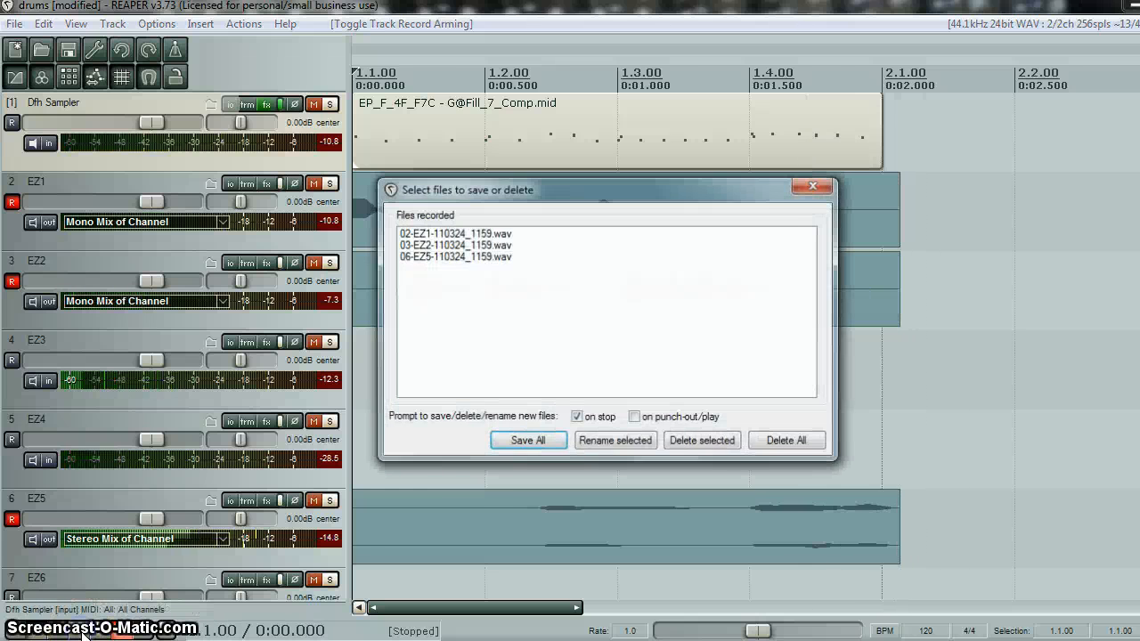
click(525, 438)
- Mute the Dfh Sampler track and delete it from the project
scroll(570, 312, down, 3)
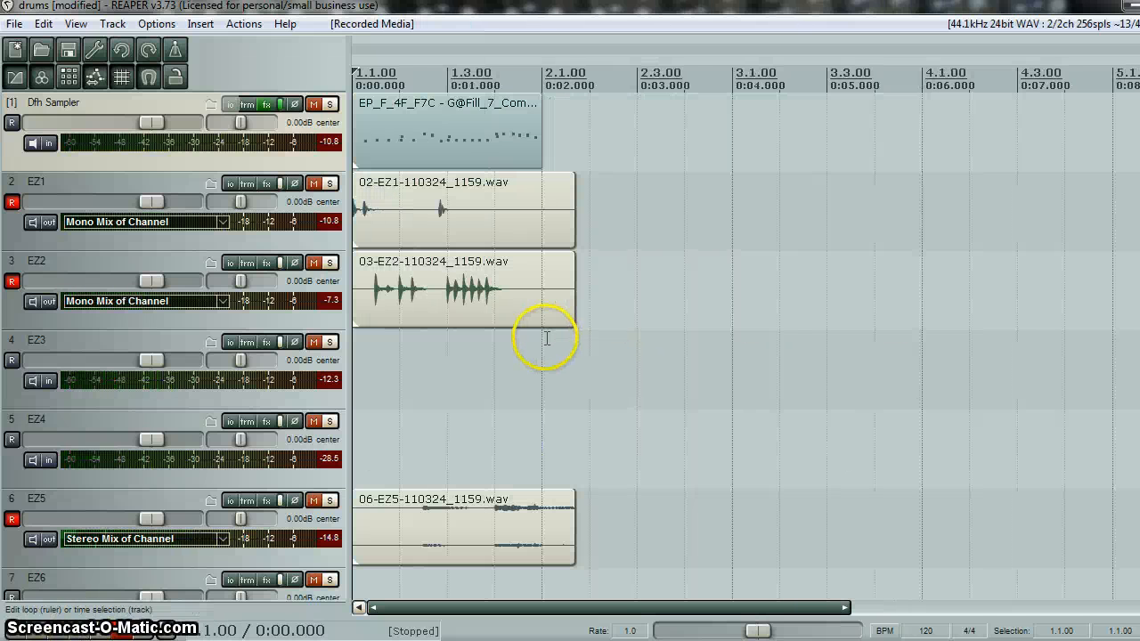
click(315, 106)
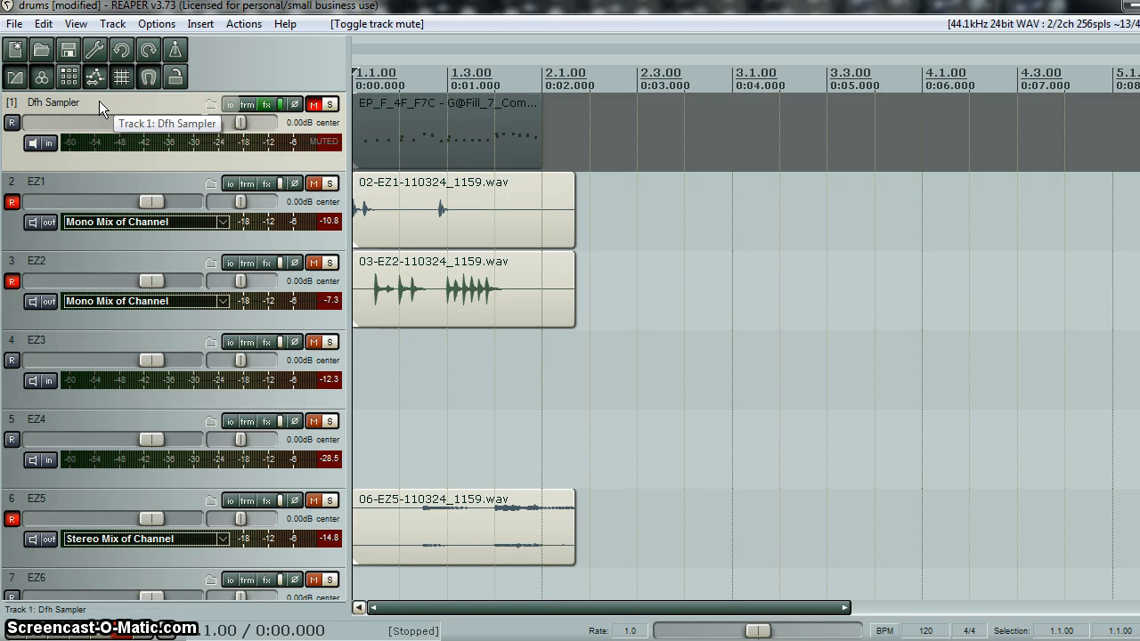
key(Delete)
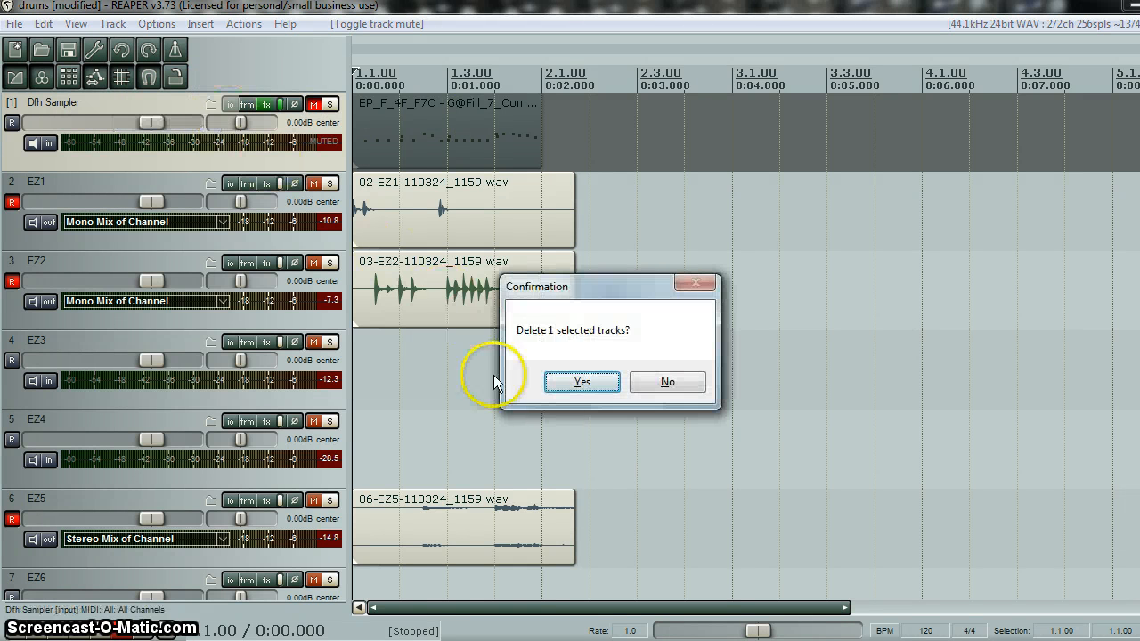
click(566, 381)
- Disarm EZ5, EZ2 and EZ1, and play back the recorded drum audio from the project start
scroll(657, 339, up, 5)
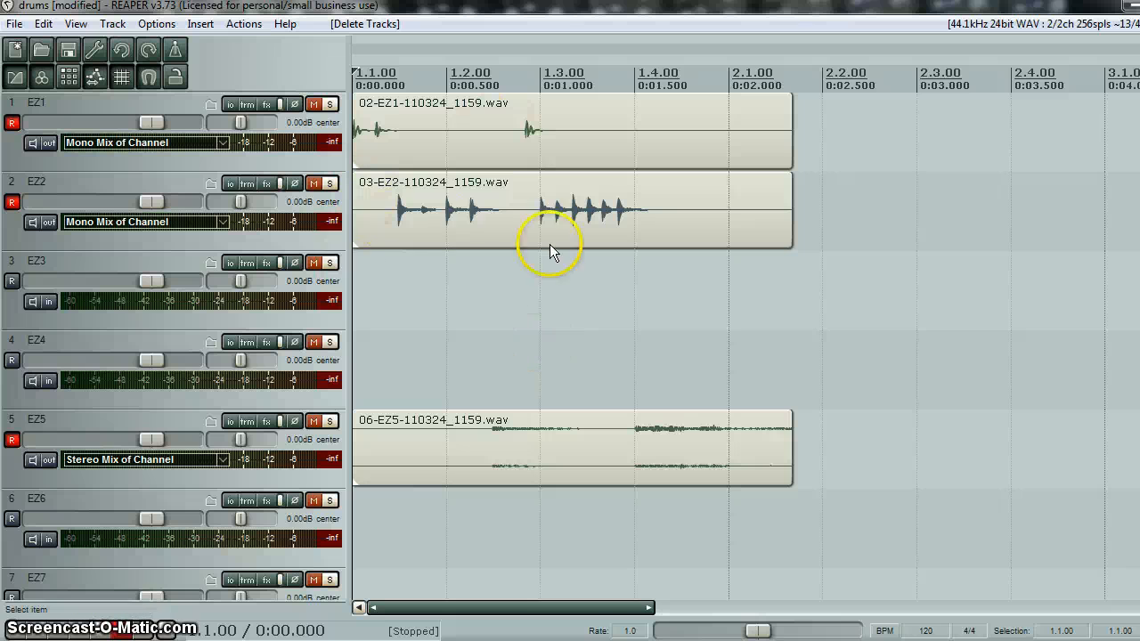
click(11, 441)
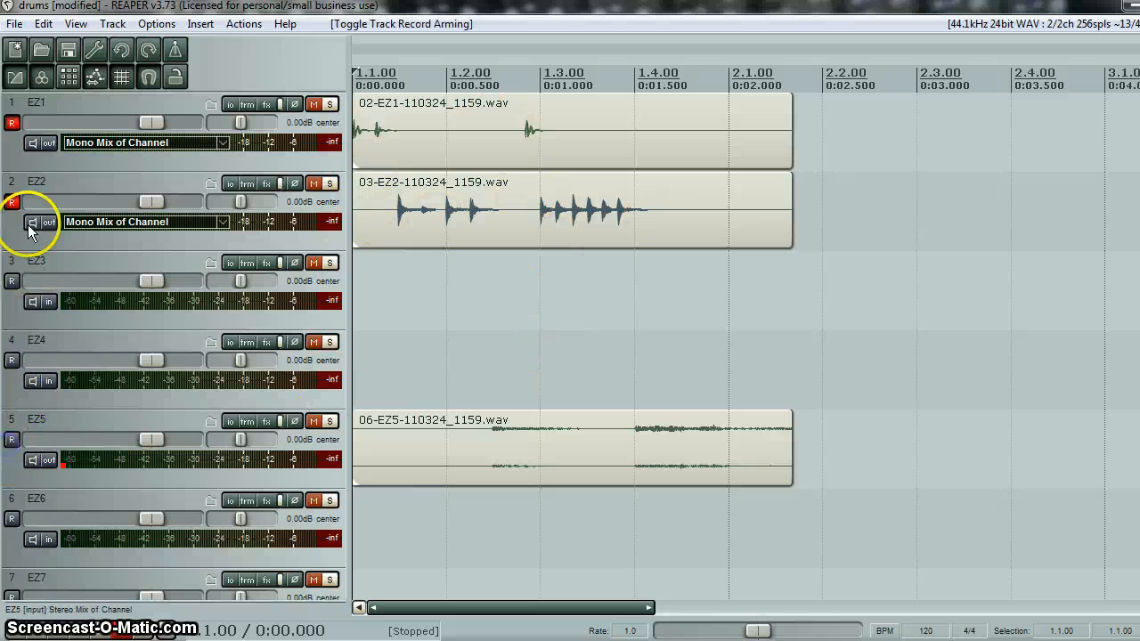
click(11, 203)
click(11, 123)
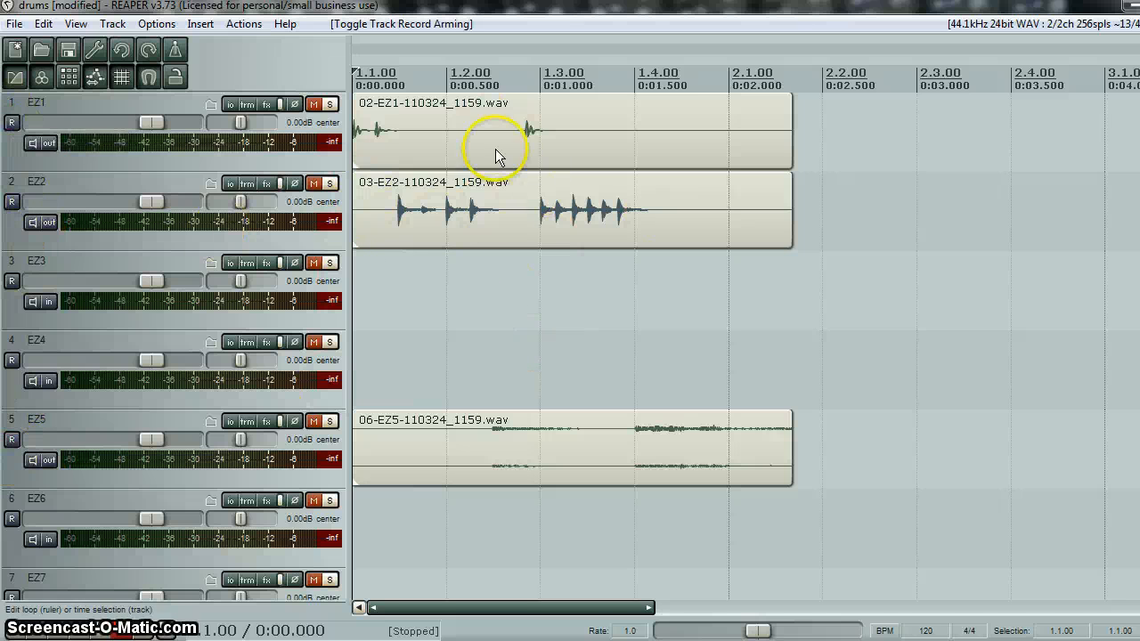
click(40, 632)
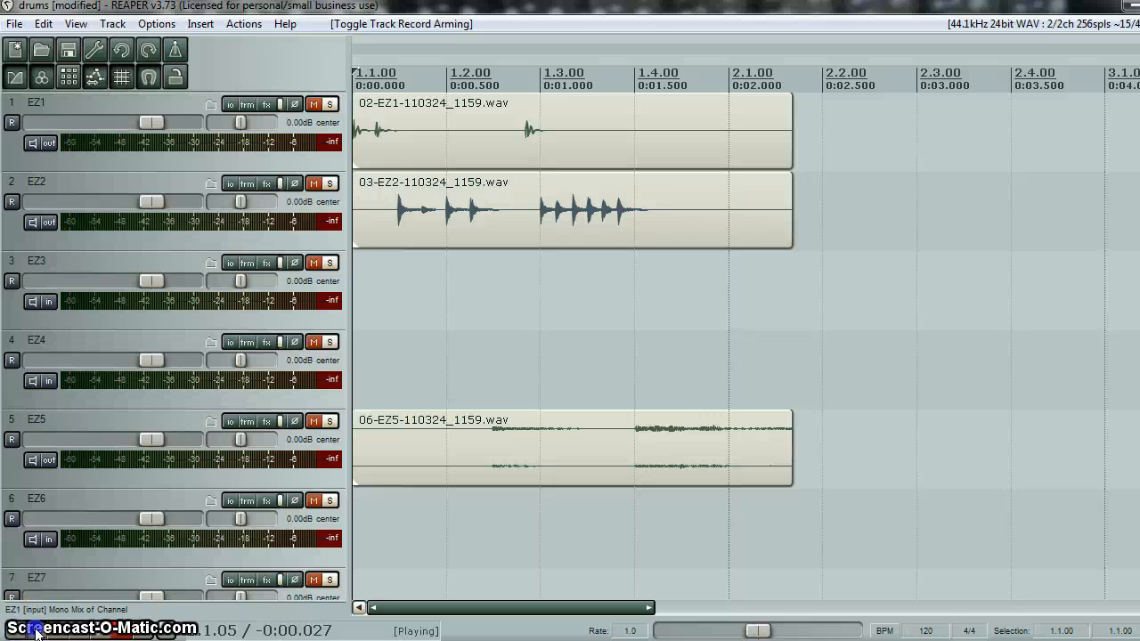
click(85, 633)
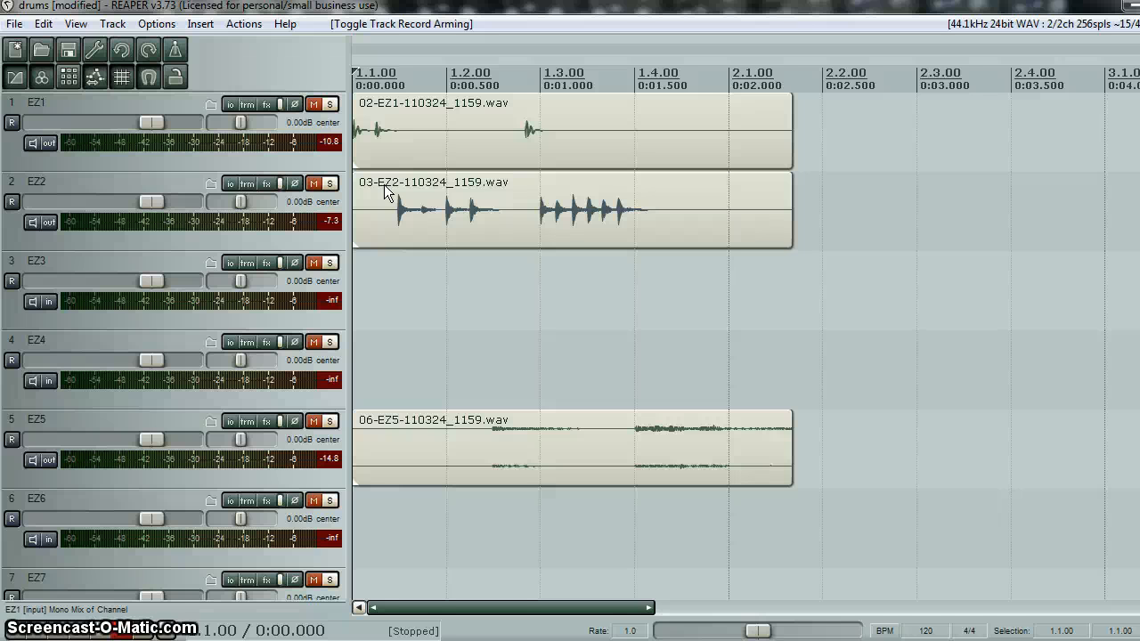
- Quit REAPER, saving the drums project on exit
click(867, 190)
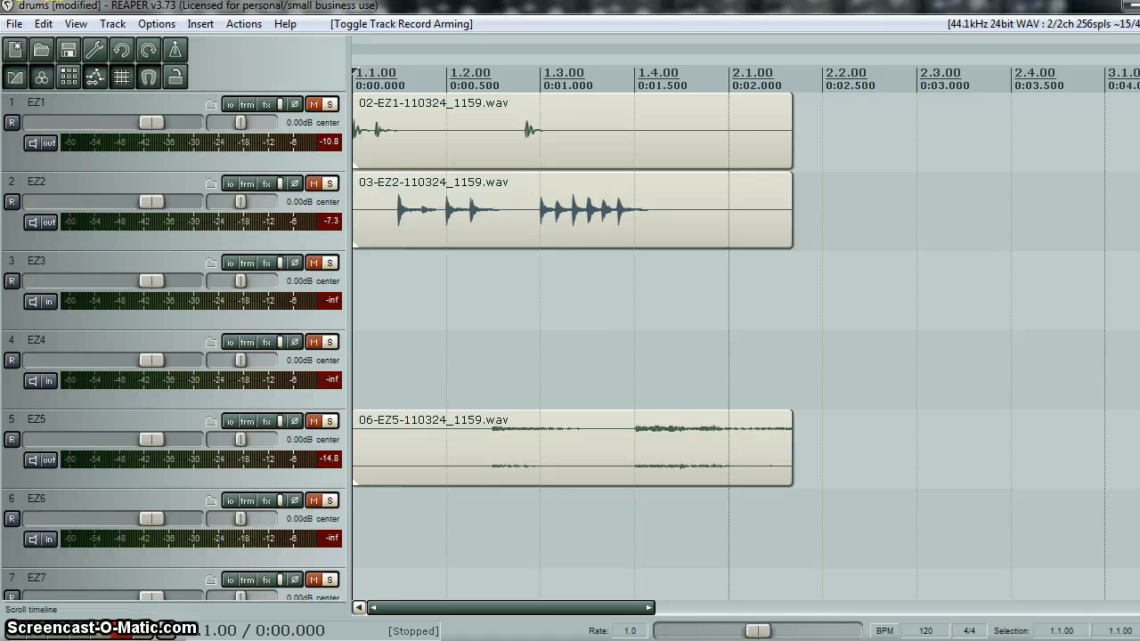
key(alt+F4)
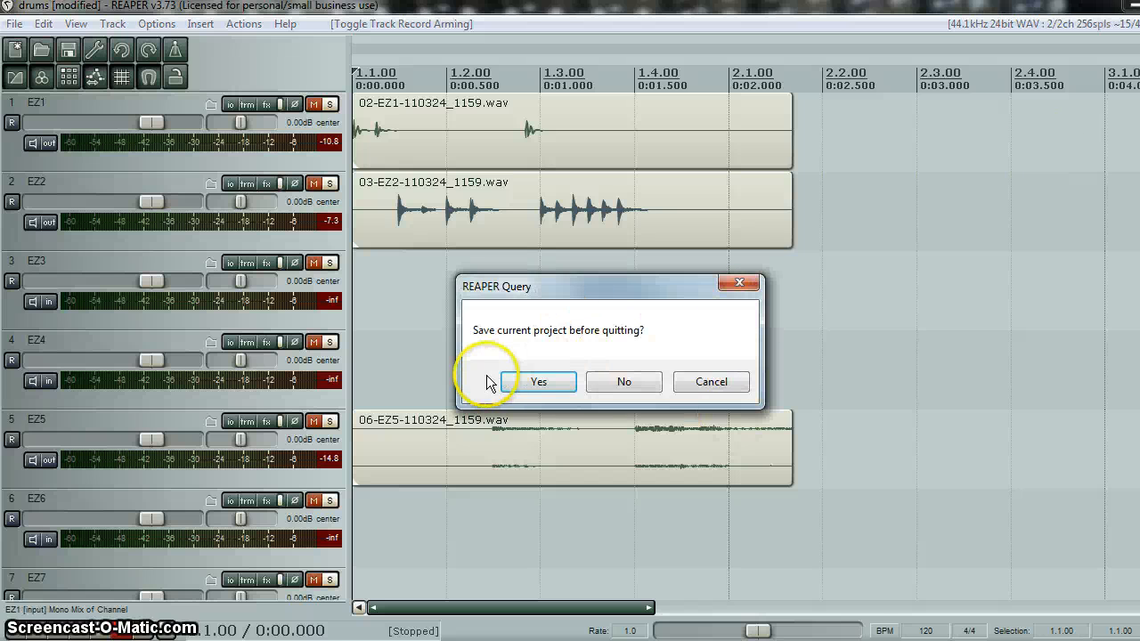
click(531, 381)
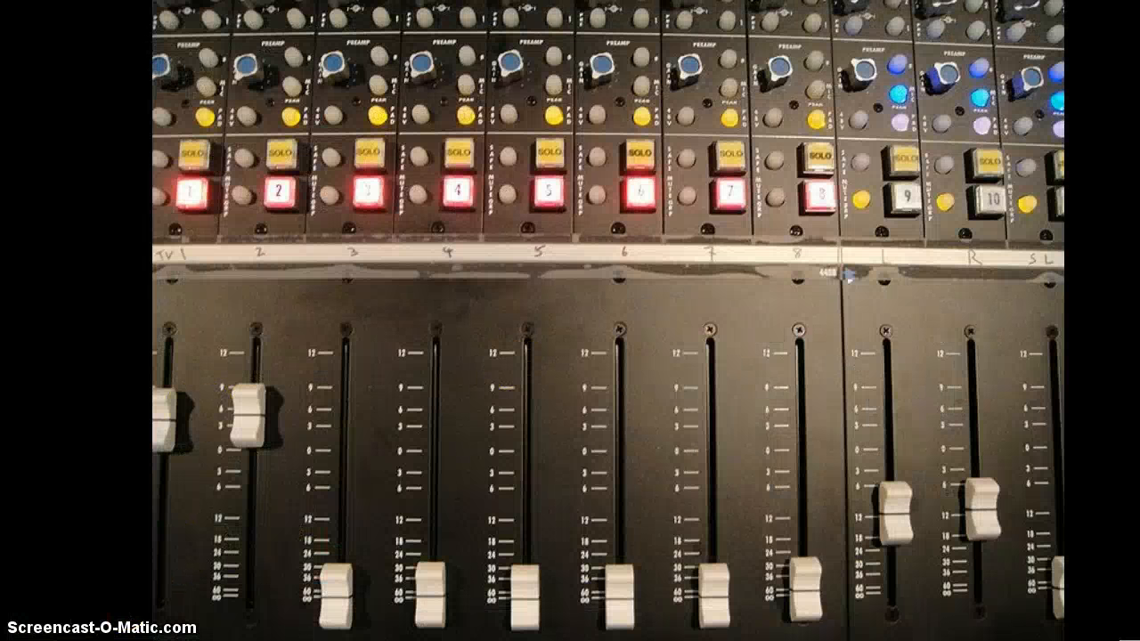
- Switch to Windows Explorer and view the recorded files in the audio files subfolder of the user folder's drums folder
click(26, 640)
click(267, 204)
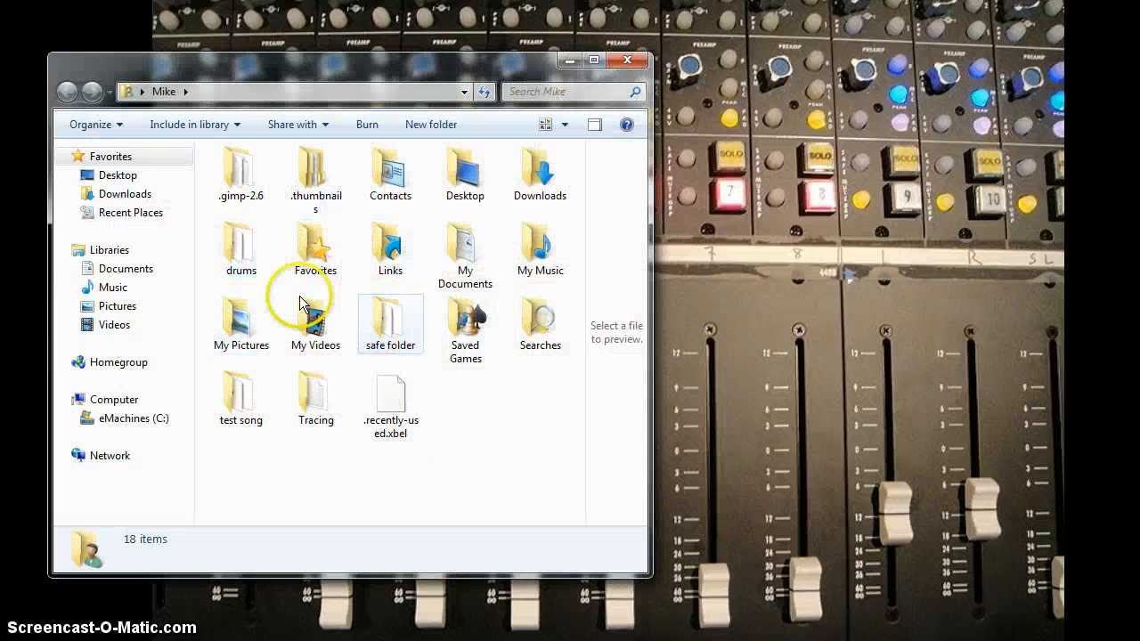
double_click(242, 251)
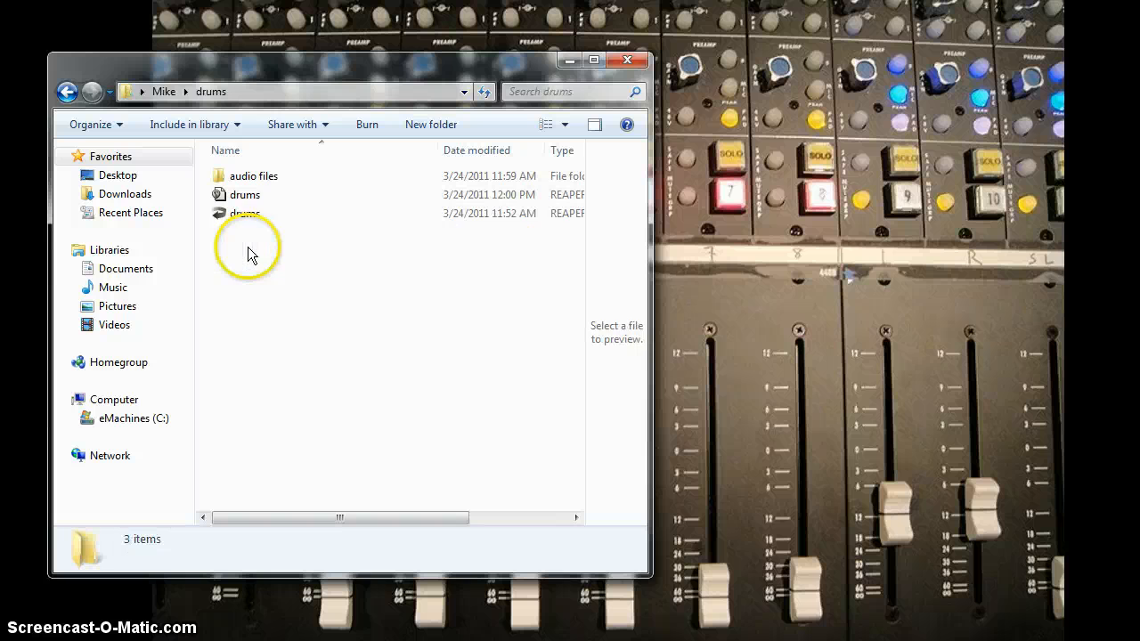
double_click(255, 178)
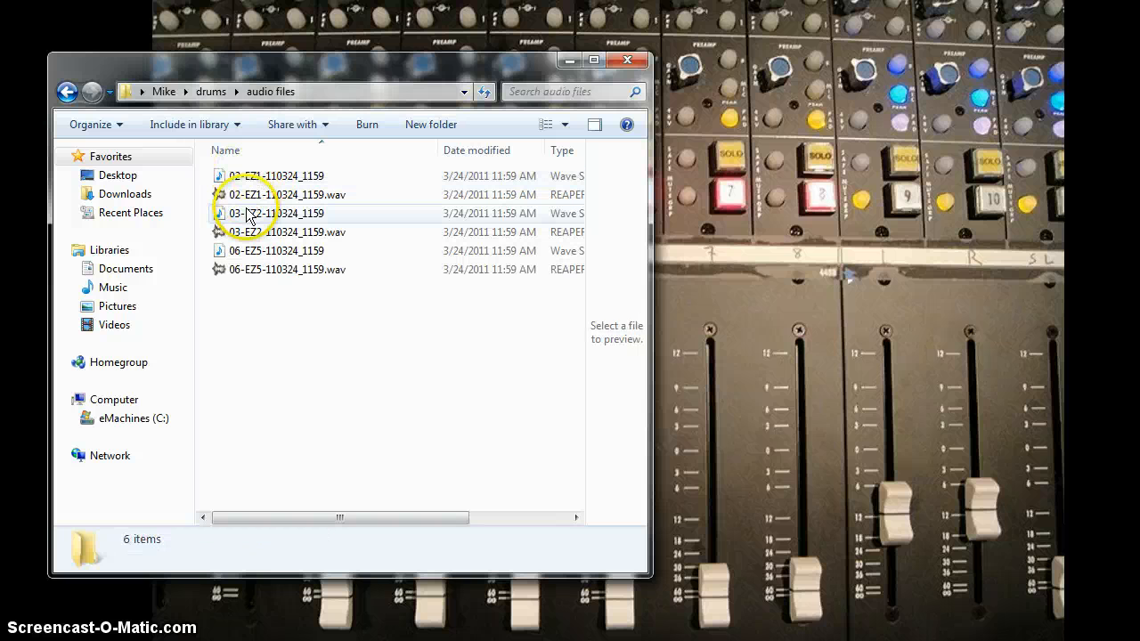
- Return to the user folder, examine the project backups in safe folder, and close the Explorer window
click(66, 92)
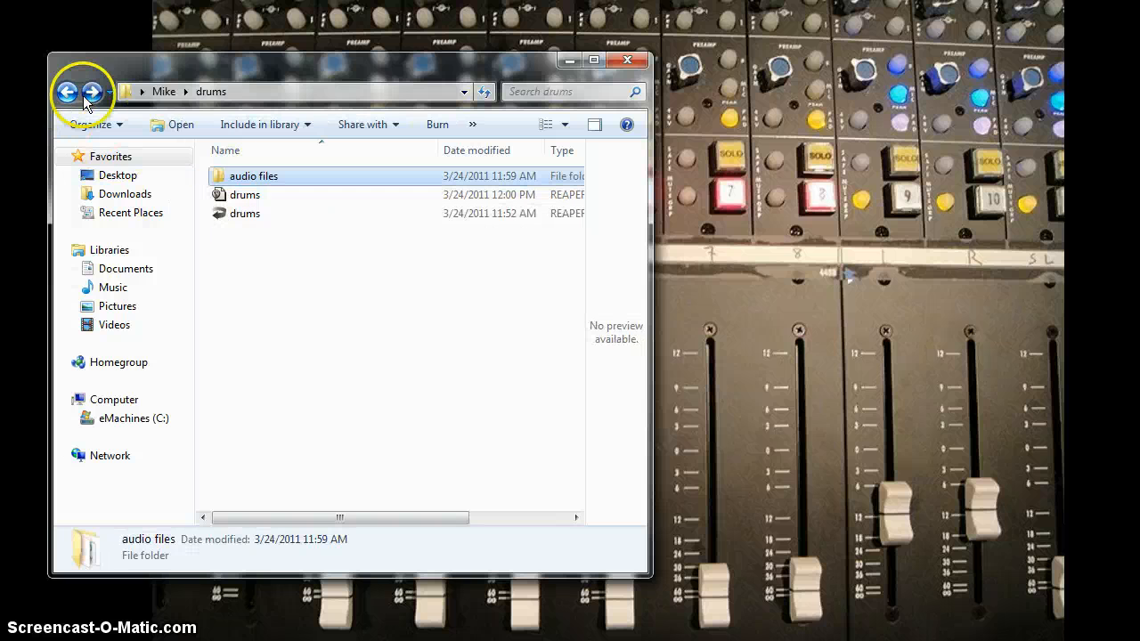
click(67, 92)
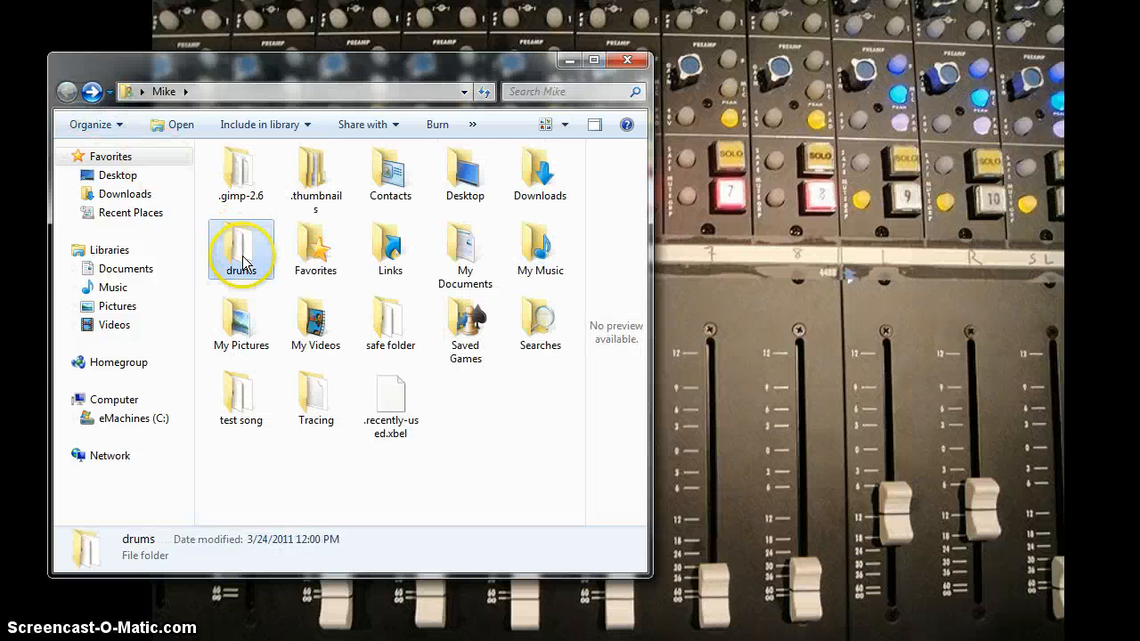
mouse_move(244, 265)
mouse_down()
mouse_move(339, 374)
mouse_move(460, 437)
mouse_move(229, 252)
mouse_move(238, 269)
mouse_up()
click(280, 295)
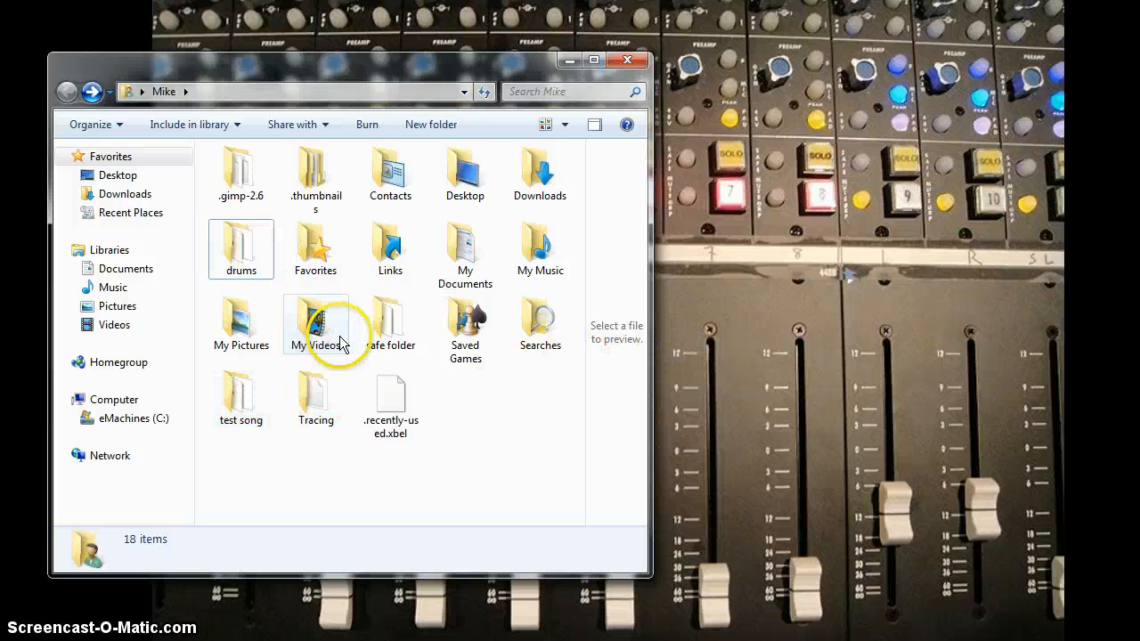
double_click(387, 332)
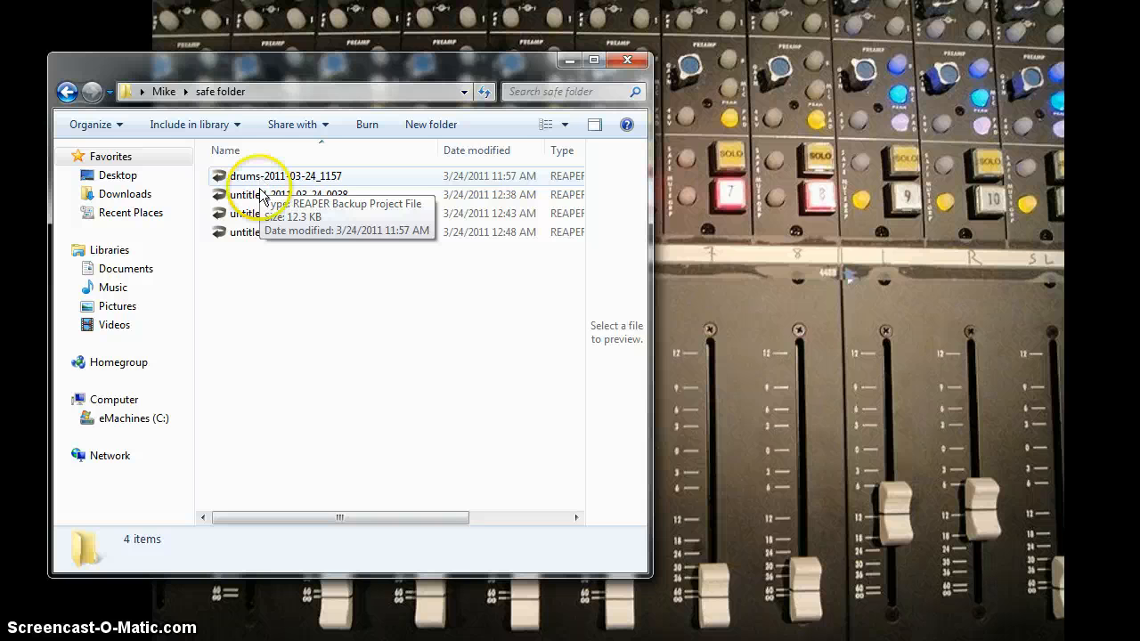
click(627, 59)
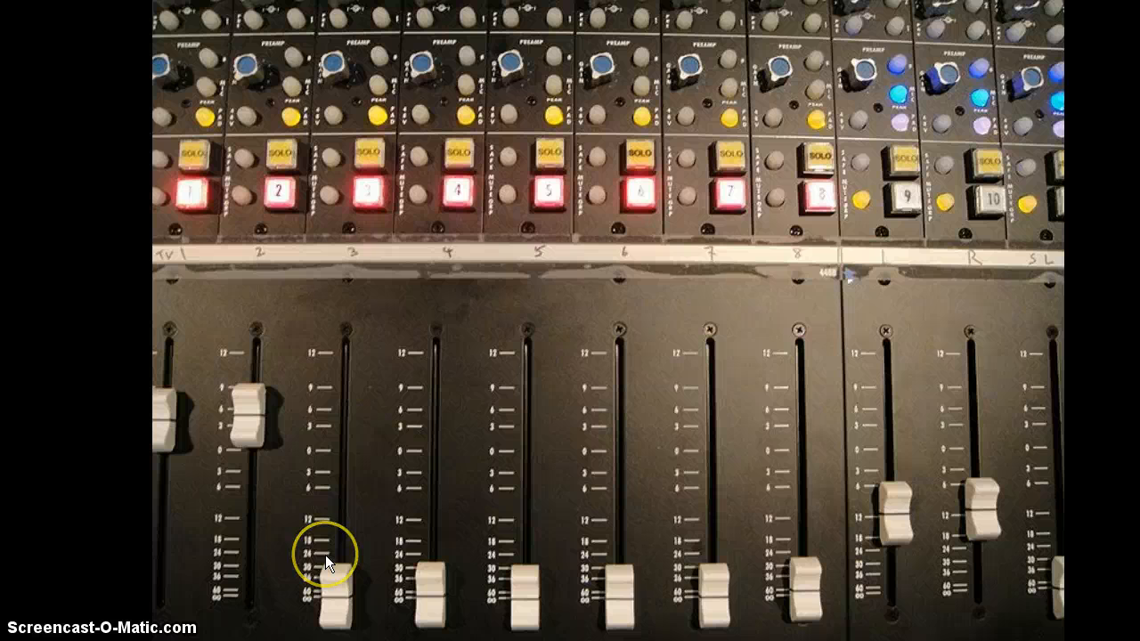